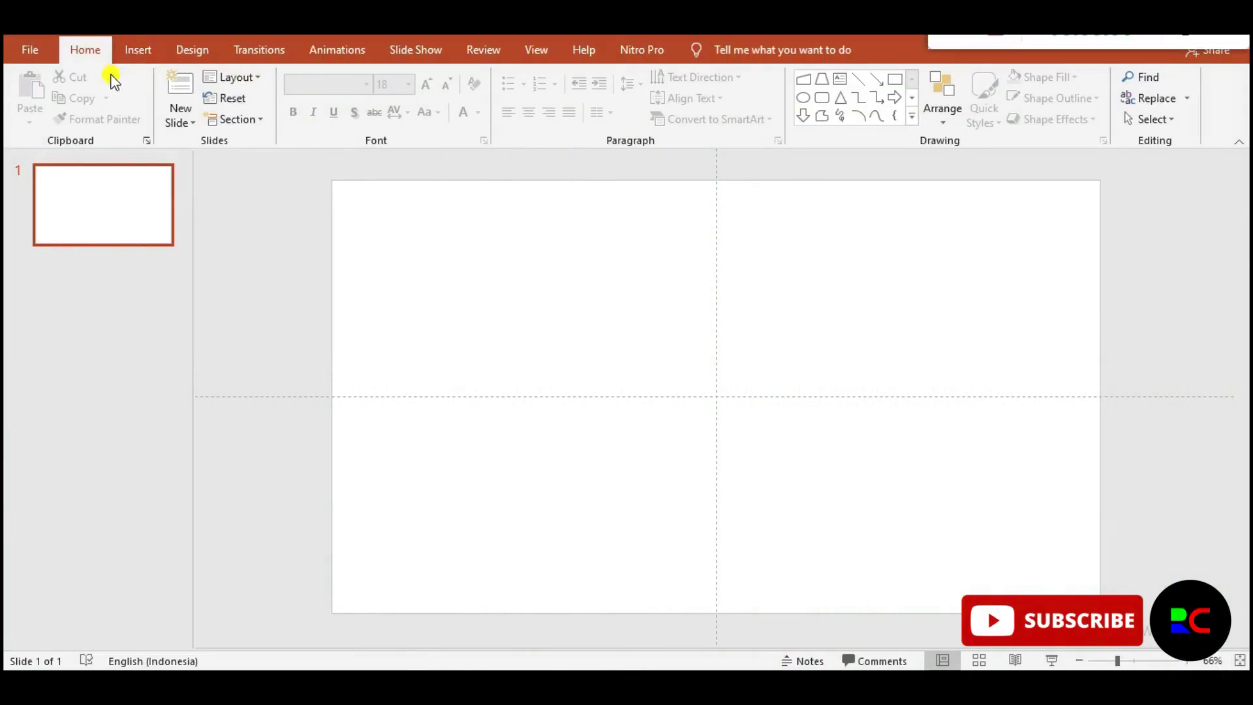
Step: Draw a 3.19 × 6.39 cm rectangle near the slide bottom, centred on the vertical guide
click(138, 57)
click(297, 107)
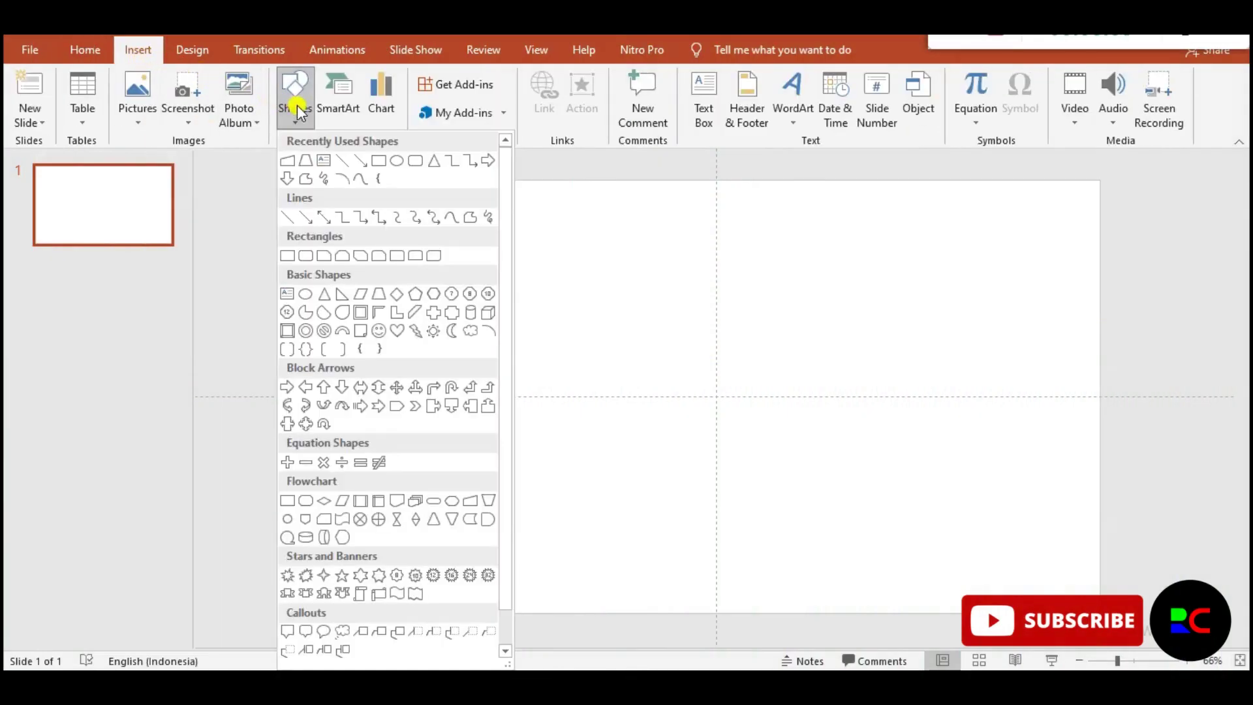
click(376, 161)
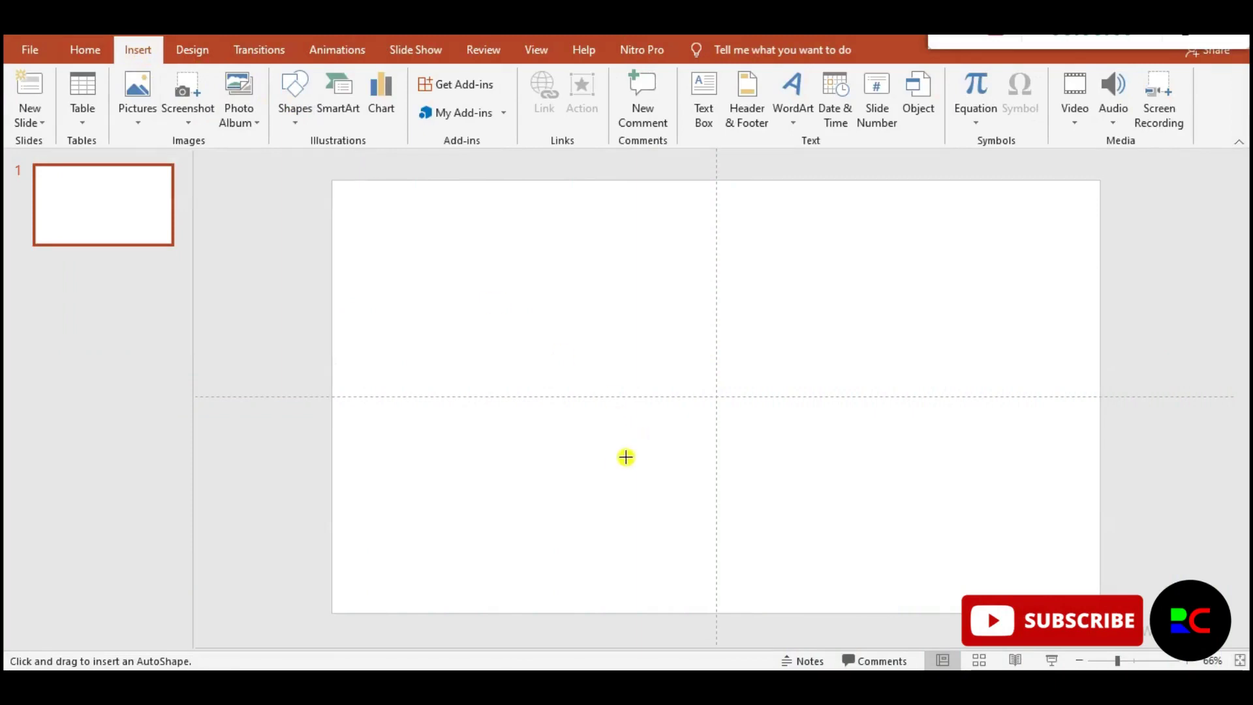
mouse_move(633, 492)
mouse_down()
mouse_move(831, 548)
mouse_move(781, 559)
mouse_move(753, 546)
mouse_up()
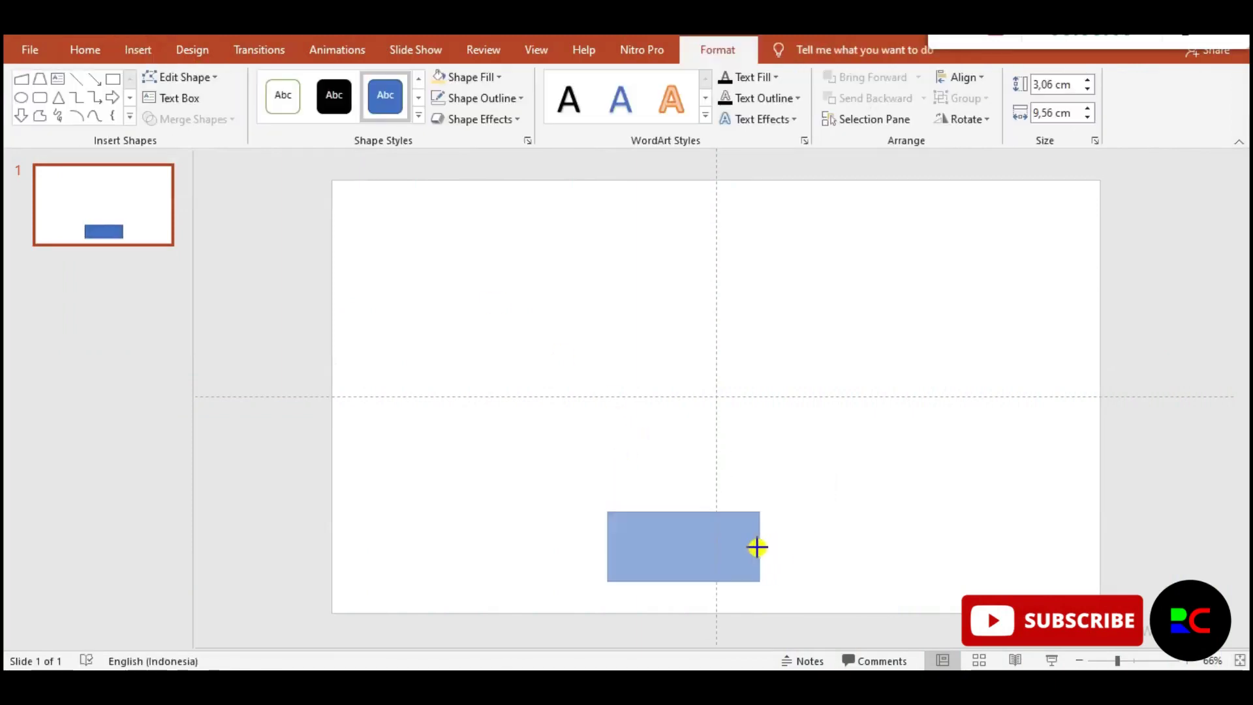
mouse_move(667, 546)
mouse_down()
mouse_move(703, 546)
mouse_move(717, 499)
mouse_up()
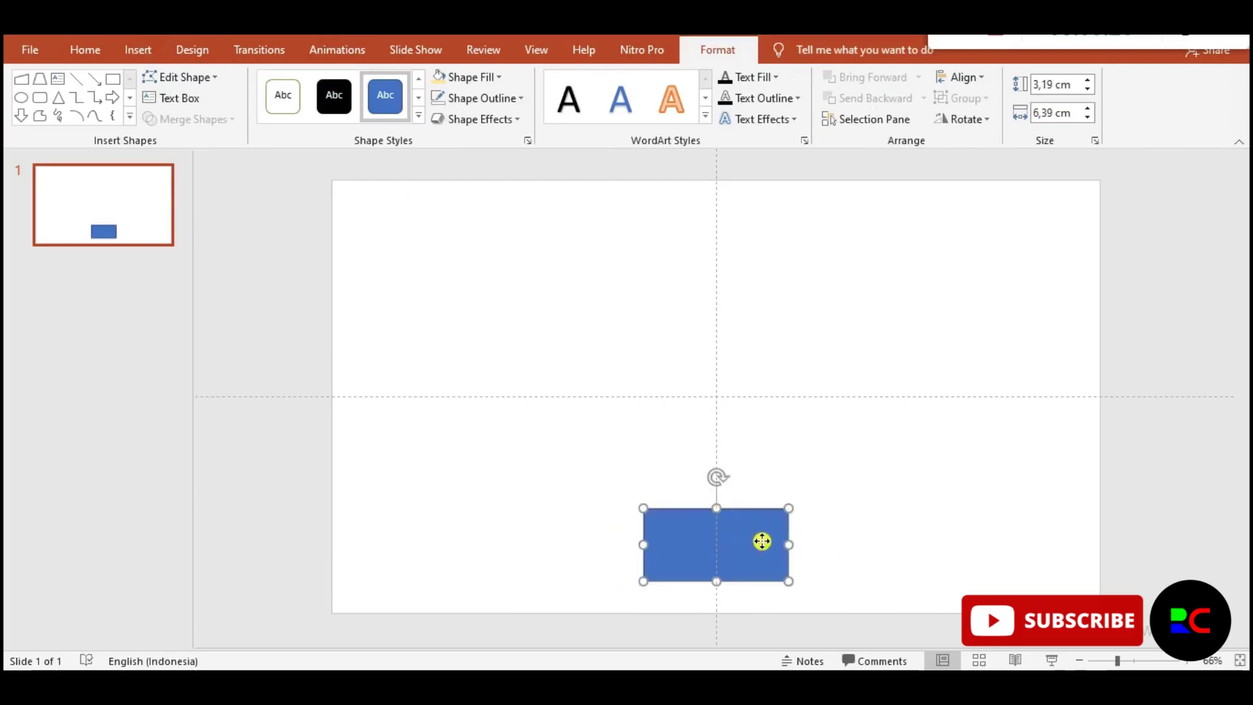
drag(758, 538, 761, 538)
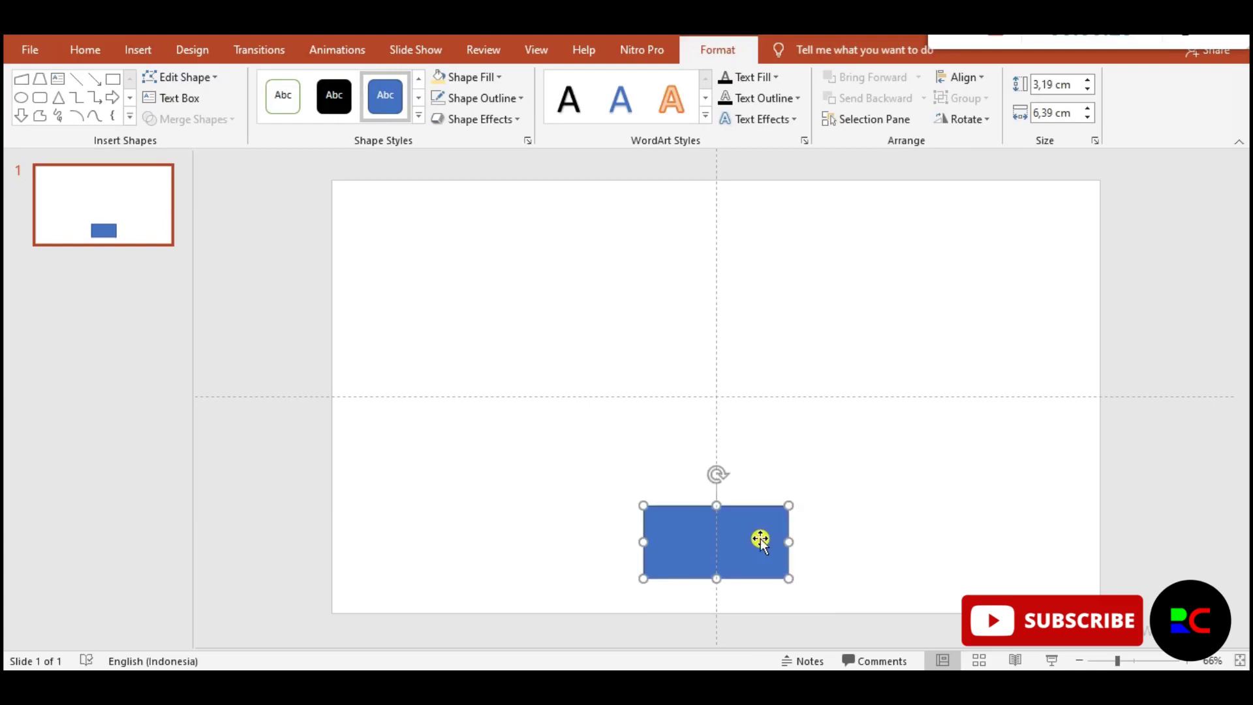
click(865, 547)
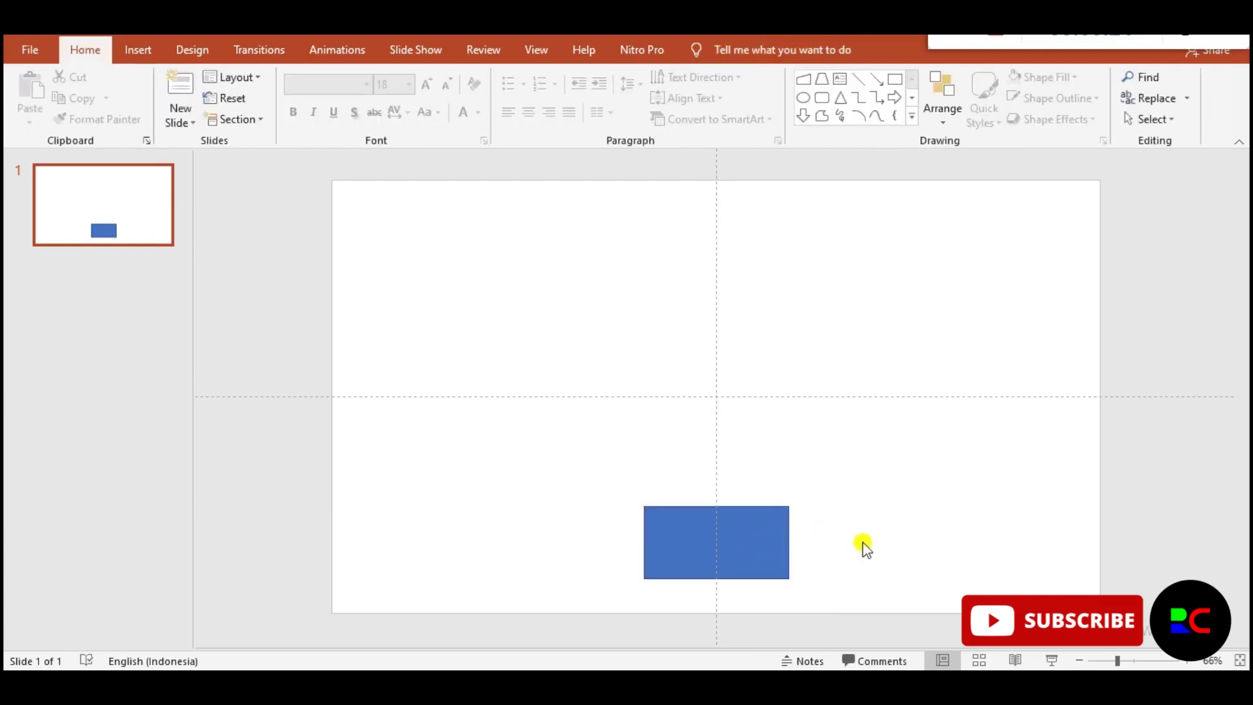
Step: Draw a trapezoid on the rectangle, widen it to 8.75 cm and slope its top into a roof
click(138, 52)
click(295, 111)
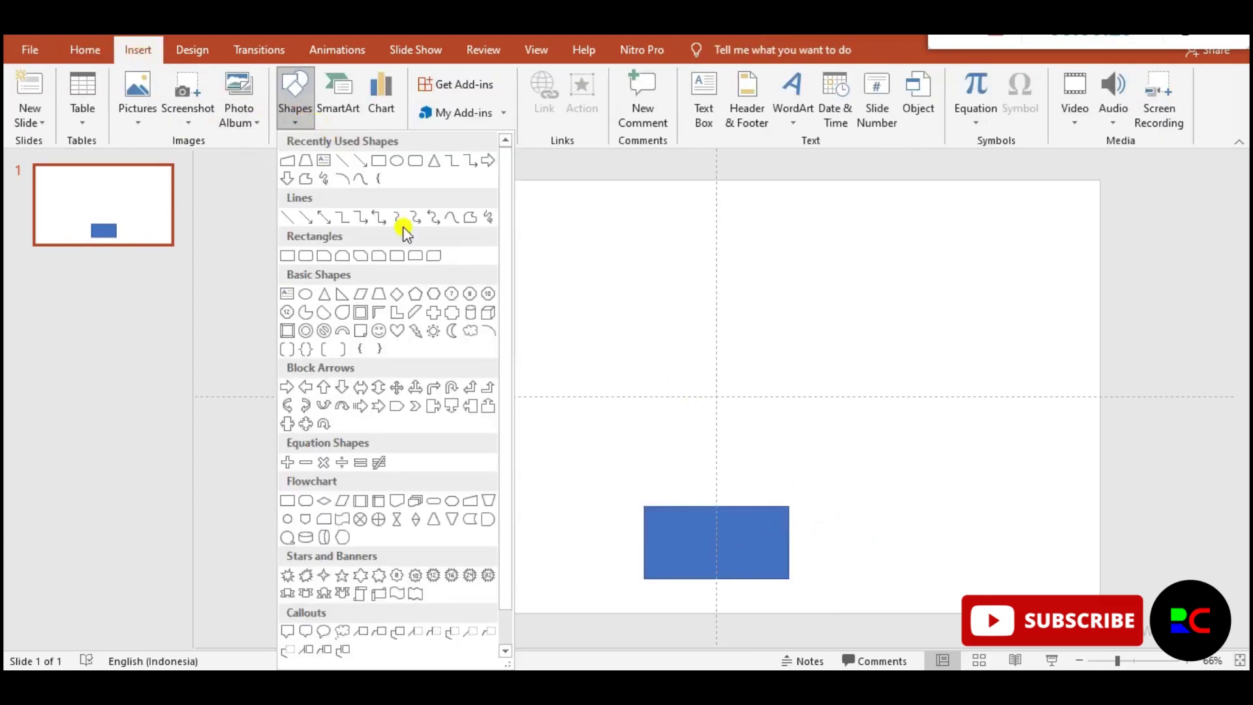
click(306, 160)
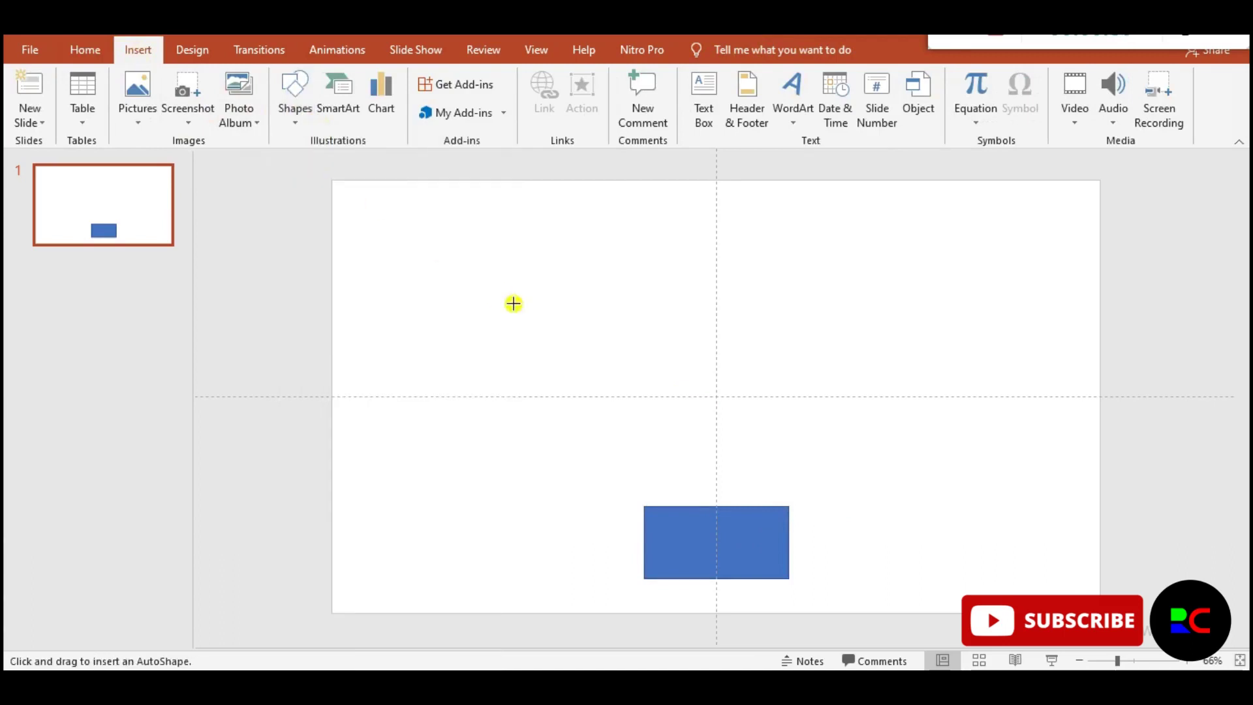
mouse_move(632, 378)
mouse_down()
mouse_move(689, 453)
mouse_move(730, 472)
mouse_move(789, 468)
mouse_up()
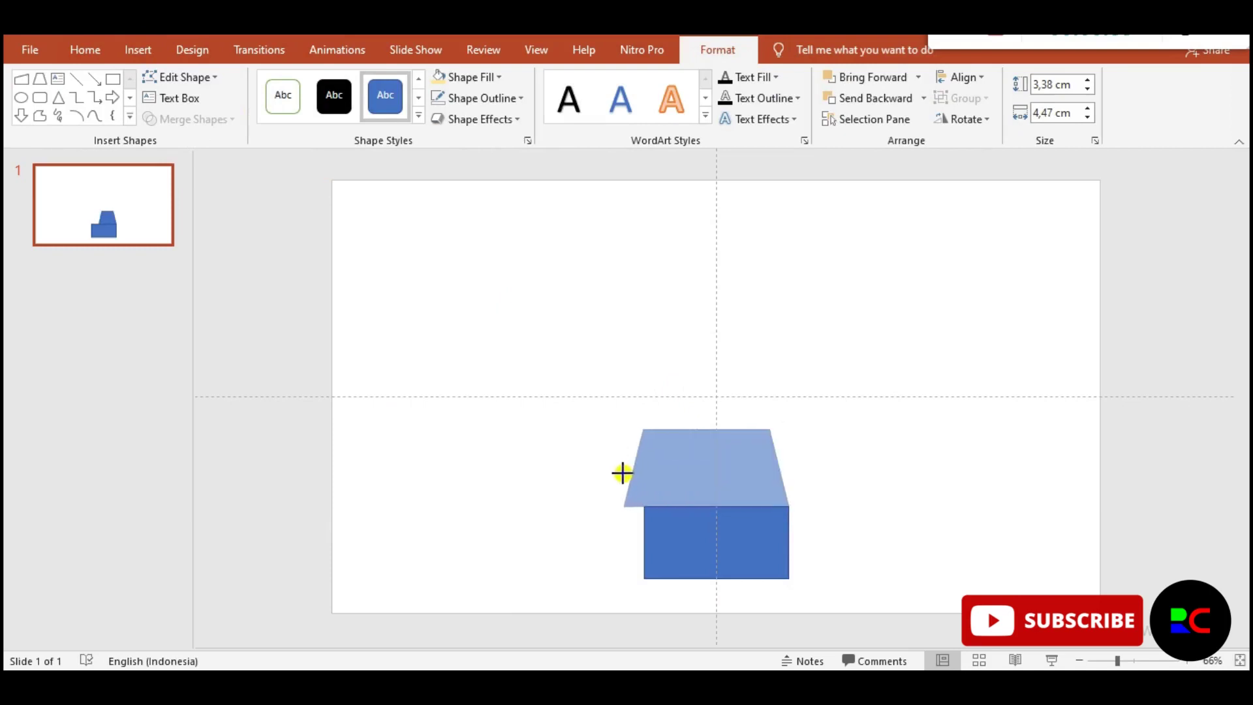
drag(691, 468, 618, 469)
click(798, 479)
click(747, 468)
drag(790, 468, 816, 468)
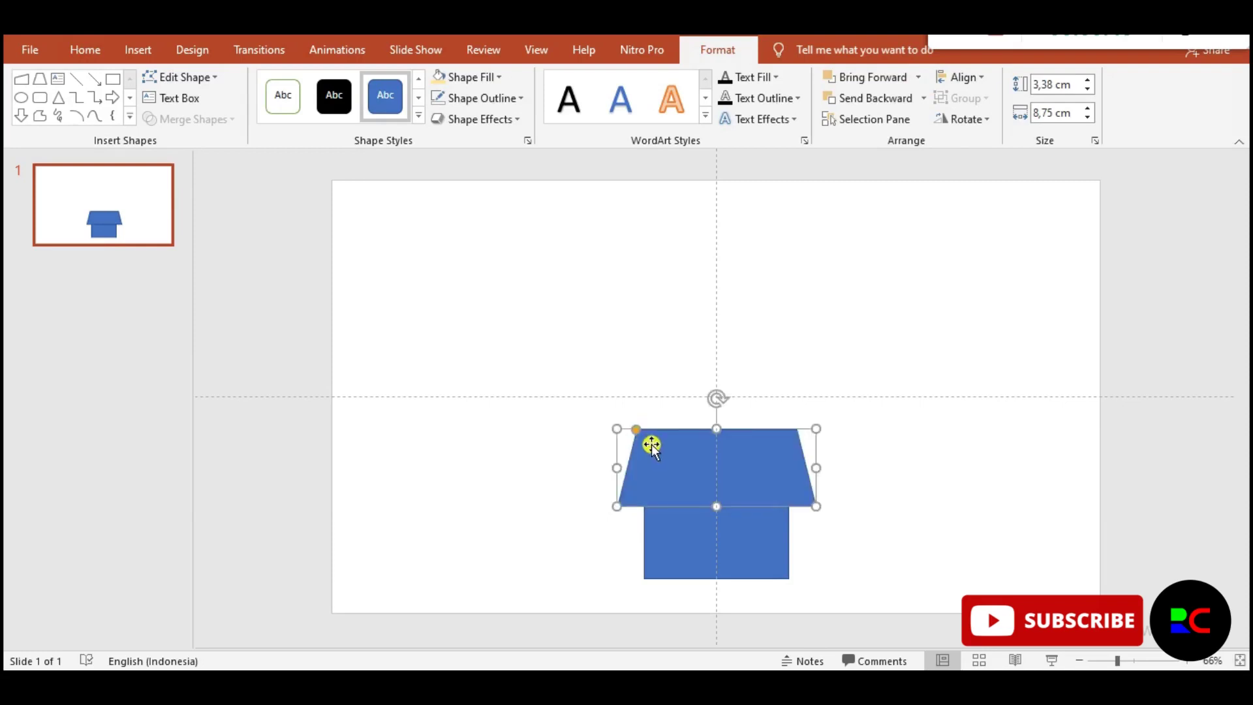
mouse_move(635, 431)
mouse_down()
mouse_move(663, 428)
mouse_move(716, 460)
mouse_move(667, 464)
mouse_up()
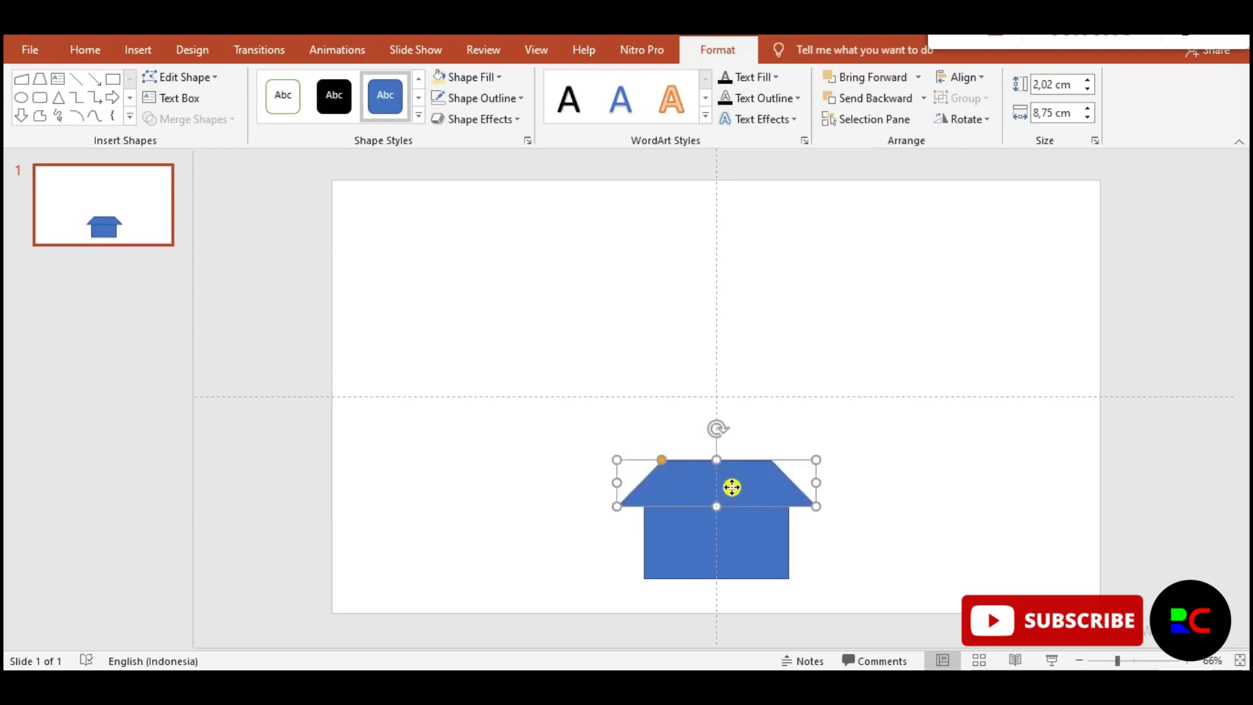
click(750, 543)
Step: Give the rectangle an orange fill and the trapezoid roof a dark brown fill
click(486, 77)
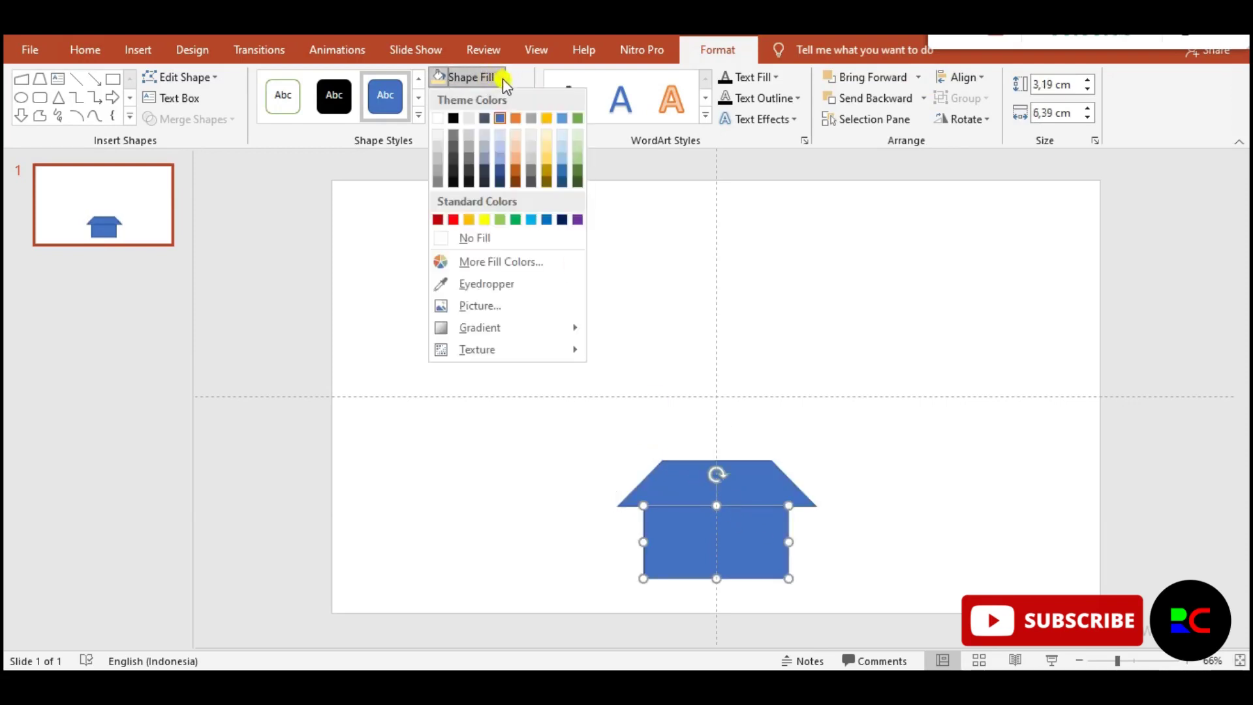
click(520, 175)
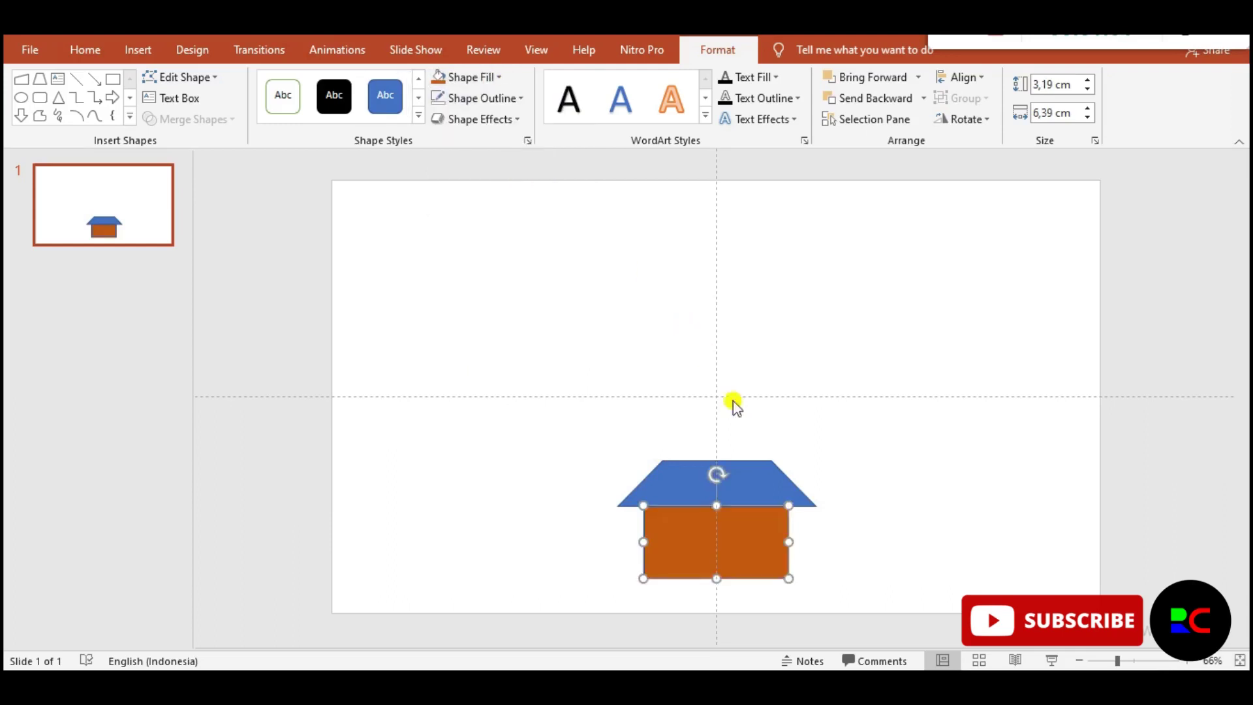
click(762, 491)
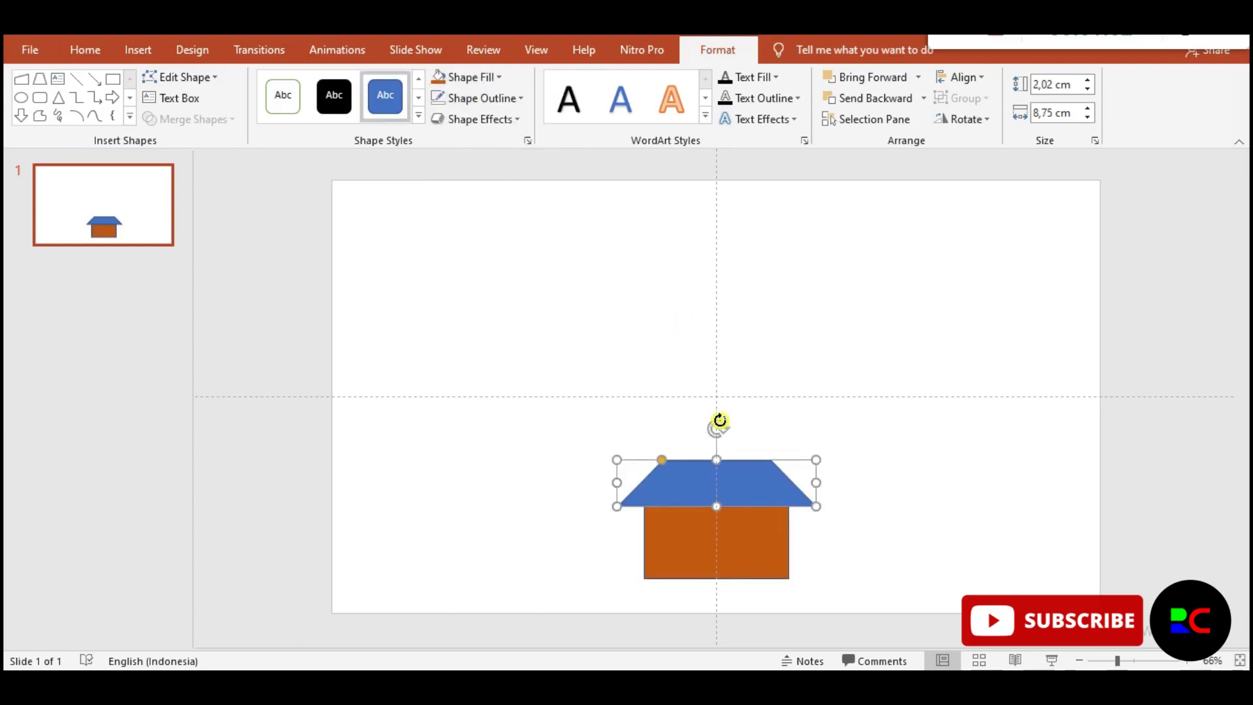
click(493, 80)
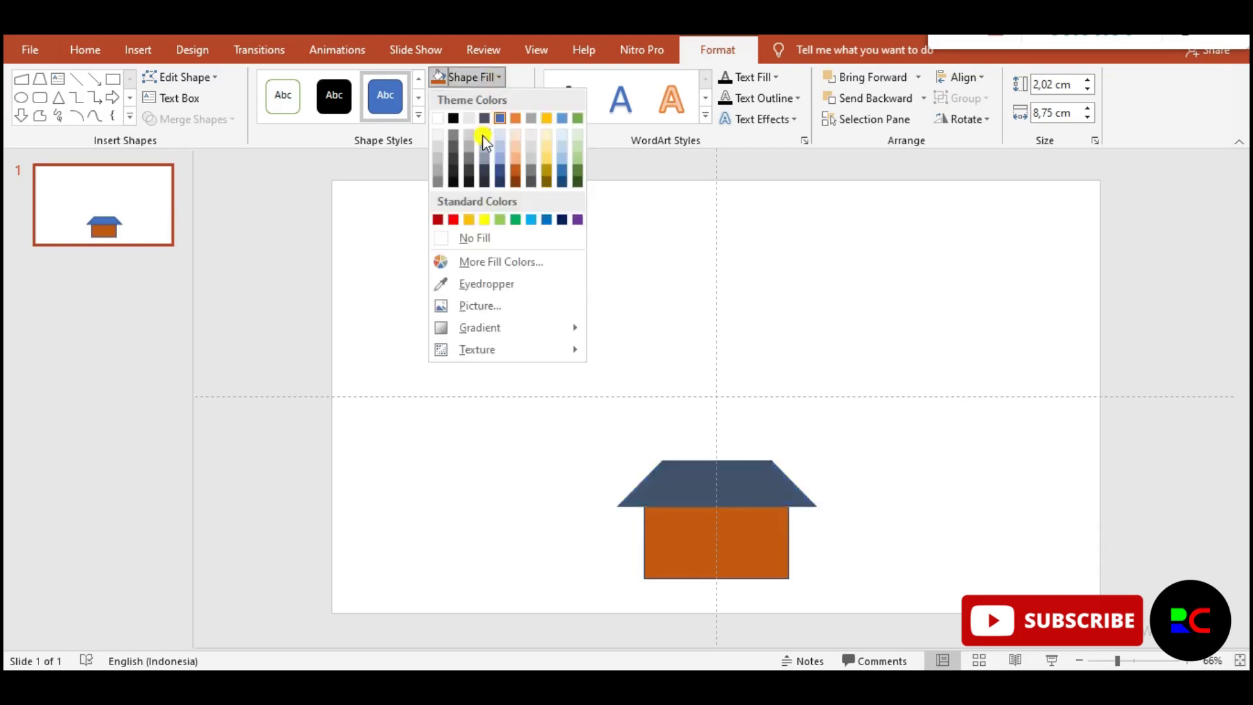
click(517, 184)
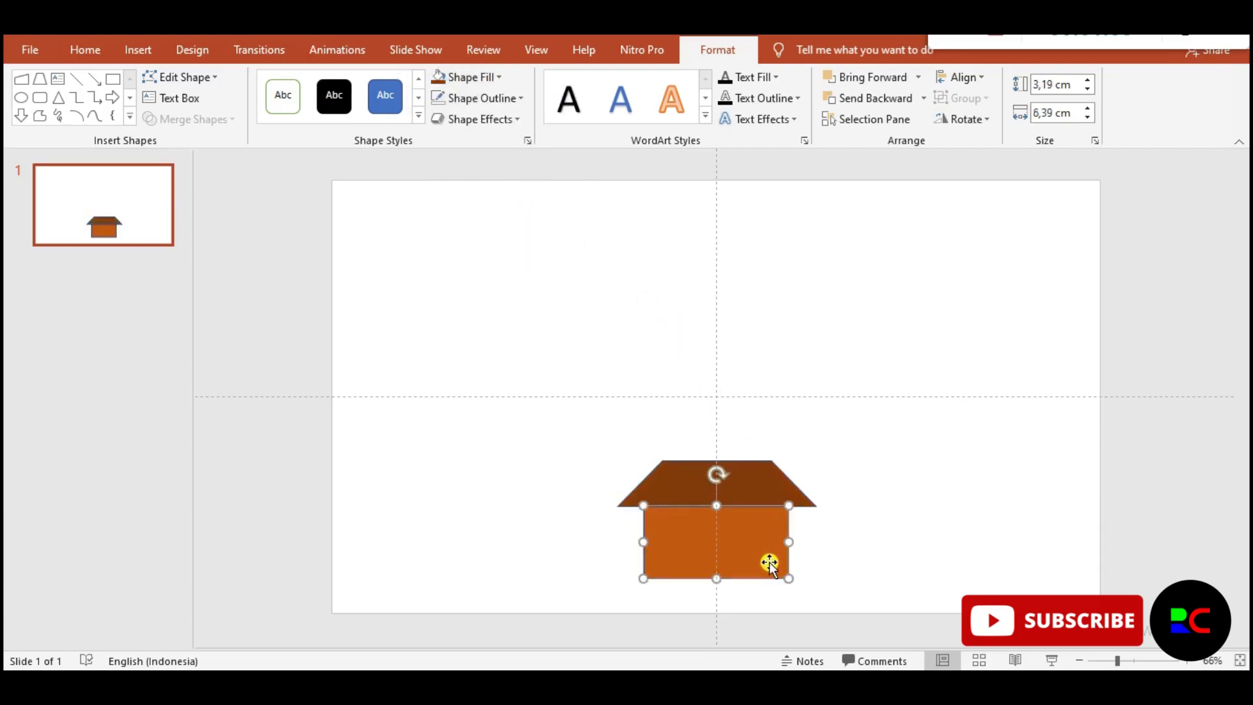
Step: Copy the orange body above the roof and narrow it into a second storey
mouse_move(760, 563)
ctrl+mouse_down()
mouse_move(733, 422)
mouse_move(748, 439)
mouse_move(773, 427)
ctrl+mouse_up()
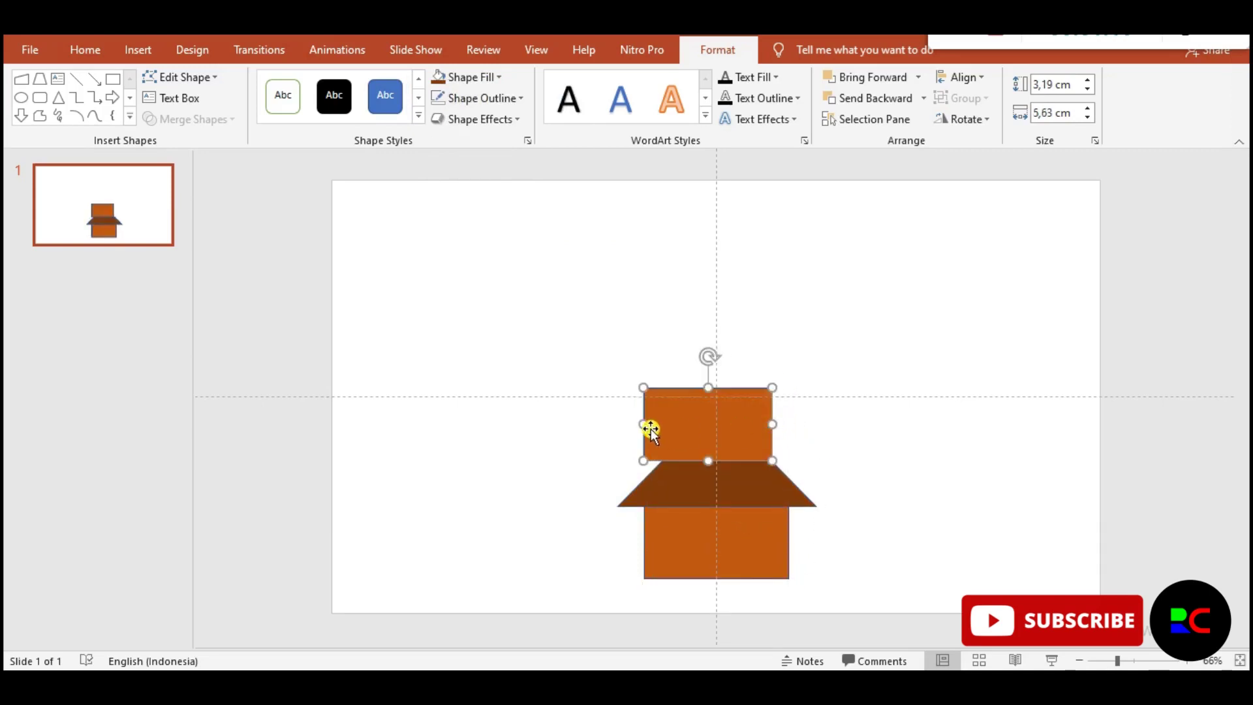
drag(645, 427, 662, 425)
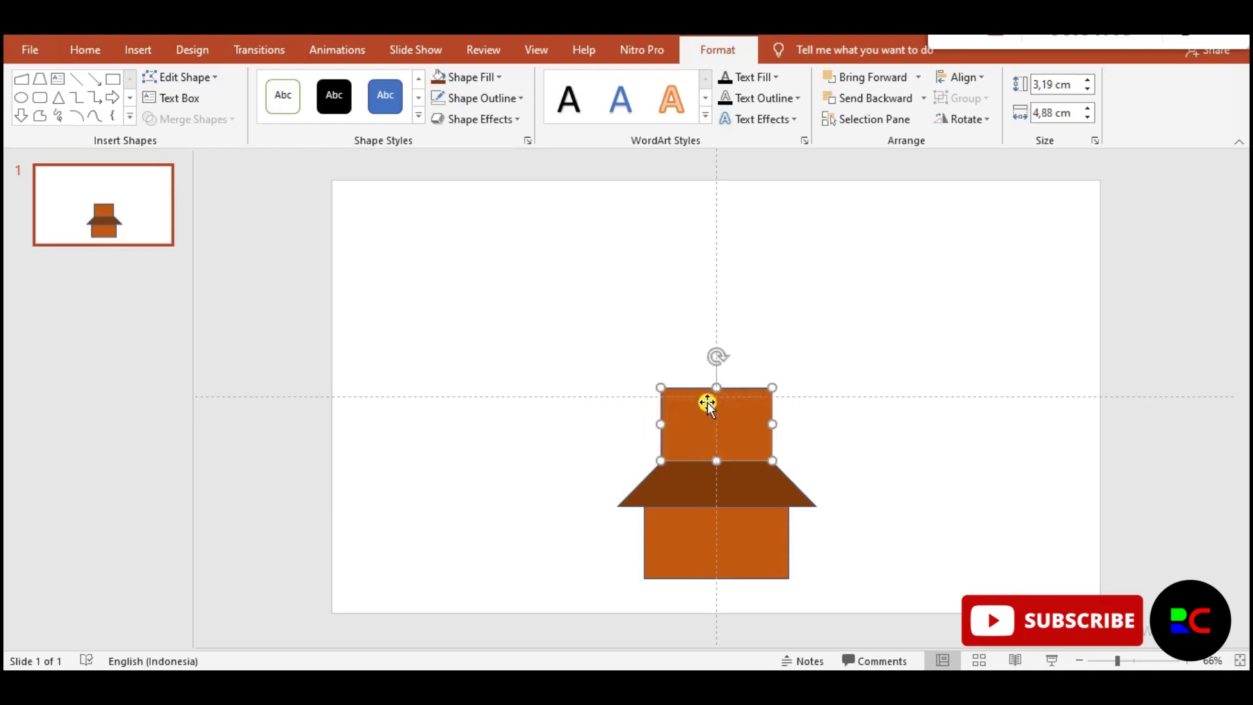
drag(717, 389, 718, 403)
click(839, 432)
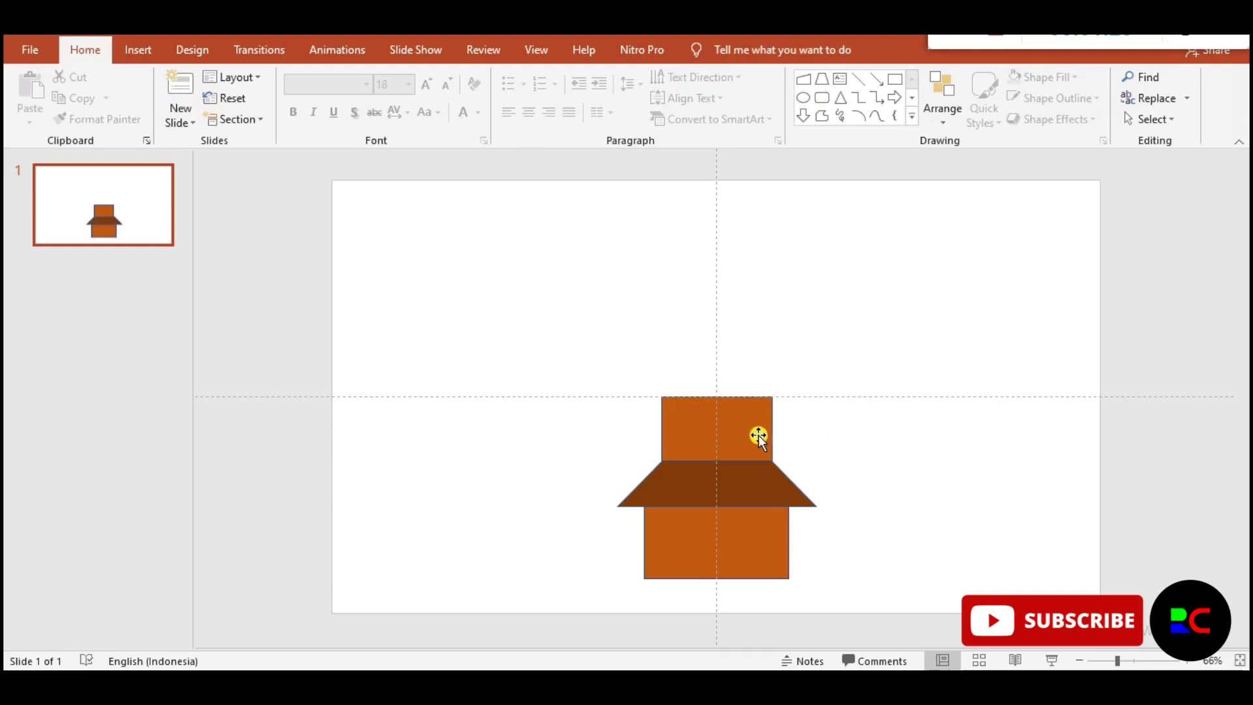
Step: Copy the brown roof onto the second storey, narrowed to 7.55 cm, with the storey shortened beneath it
click(756, 490)
mouse_move(758, 492)
mouse_down()
mouse_move(729, 363)
mouse_move(741, 381)
mouse_up()
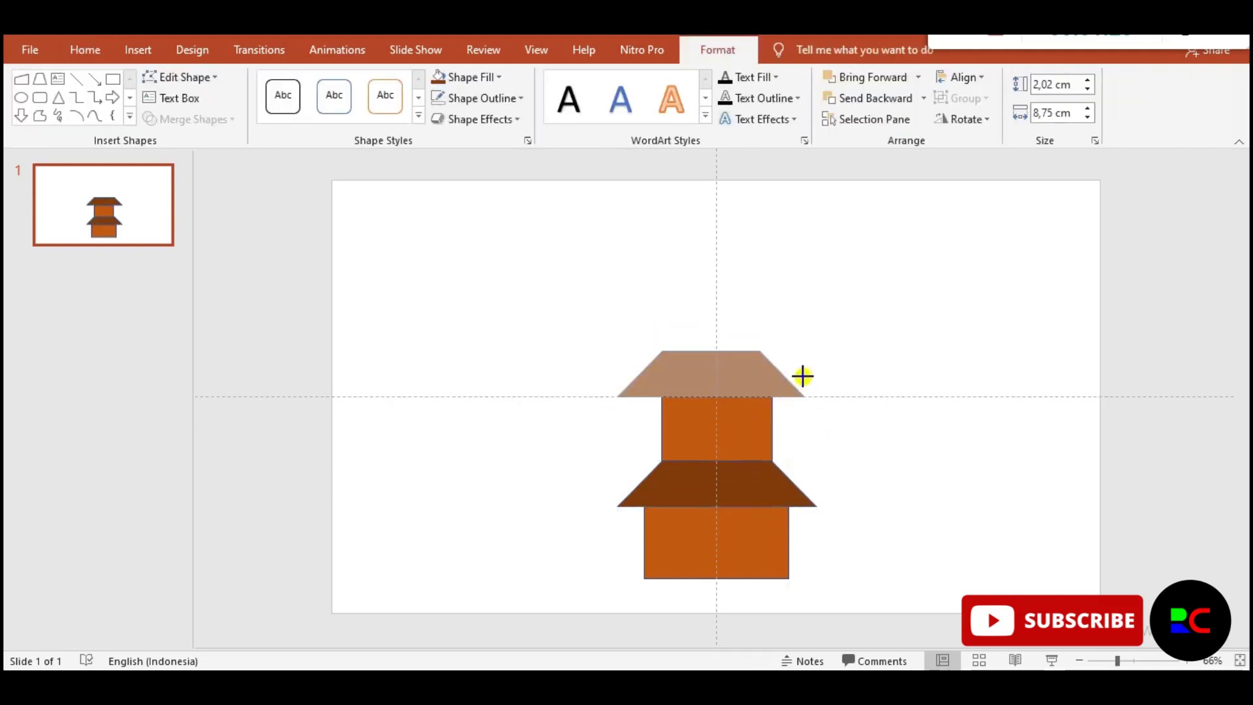
drag(819, 375, 803, 375)
key(Escape)
click(757, 391)
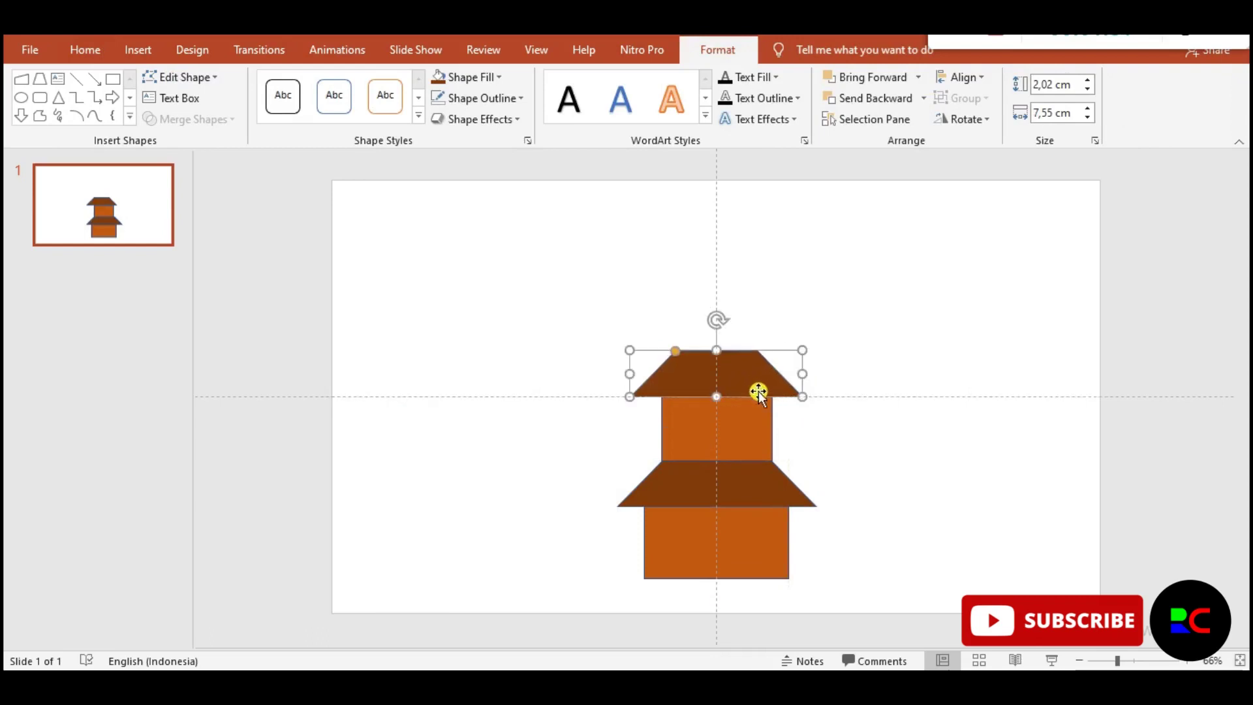
click(727, 410)
drag(719, 398, 718, 407)
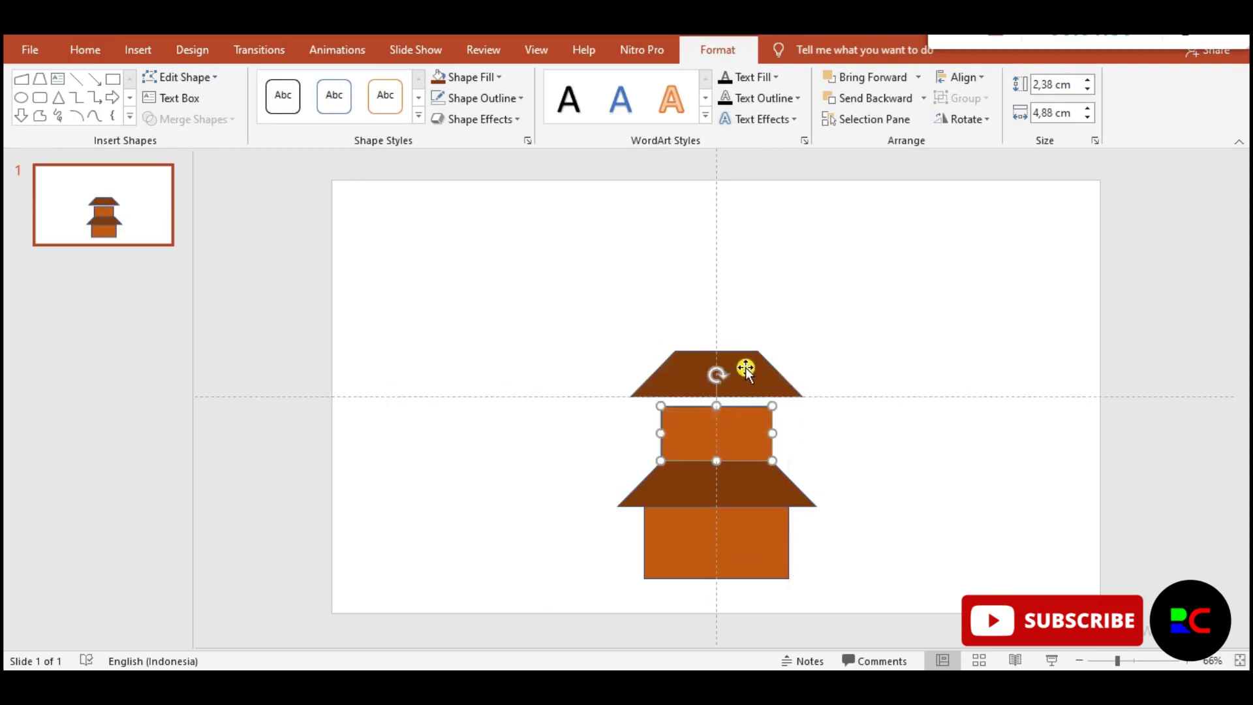
drag(744, 367, 746, 377)
click(860, 452)
Step: Copy the middle block above the upper roof and narrow it into a small top block
click(735, 433)
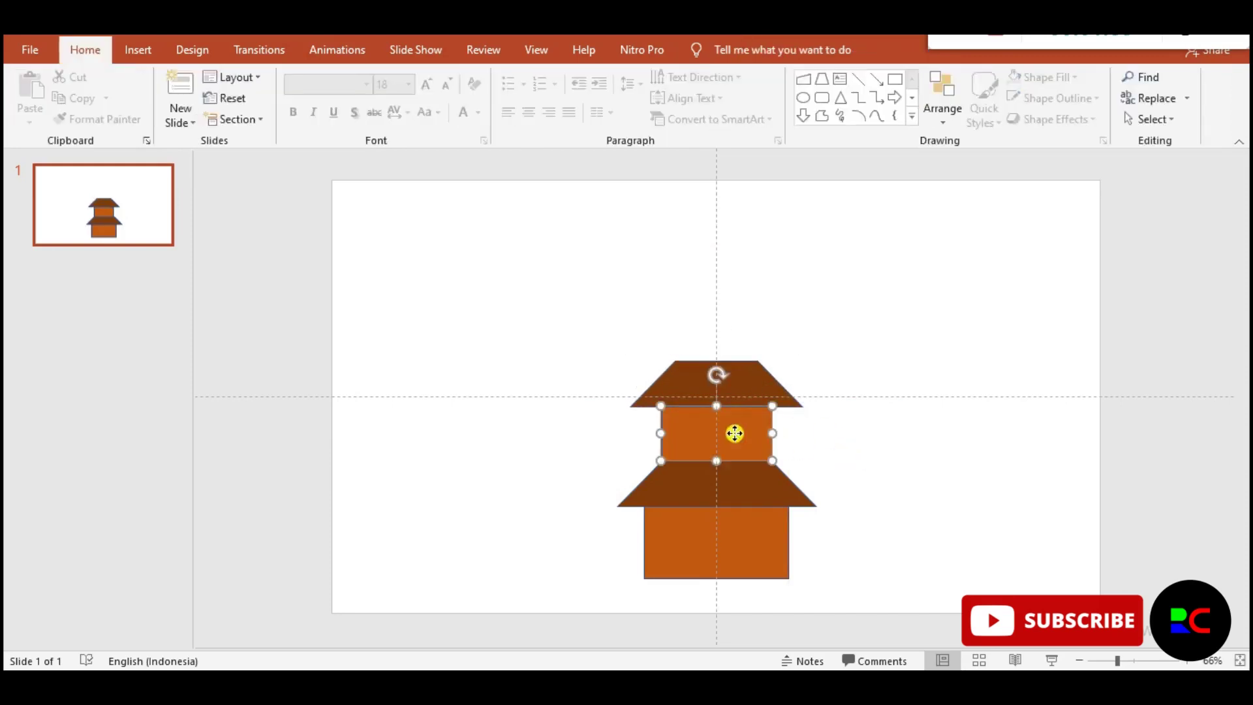
drag(736, 433, 751, 335)
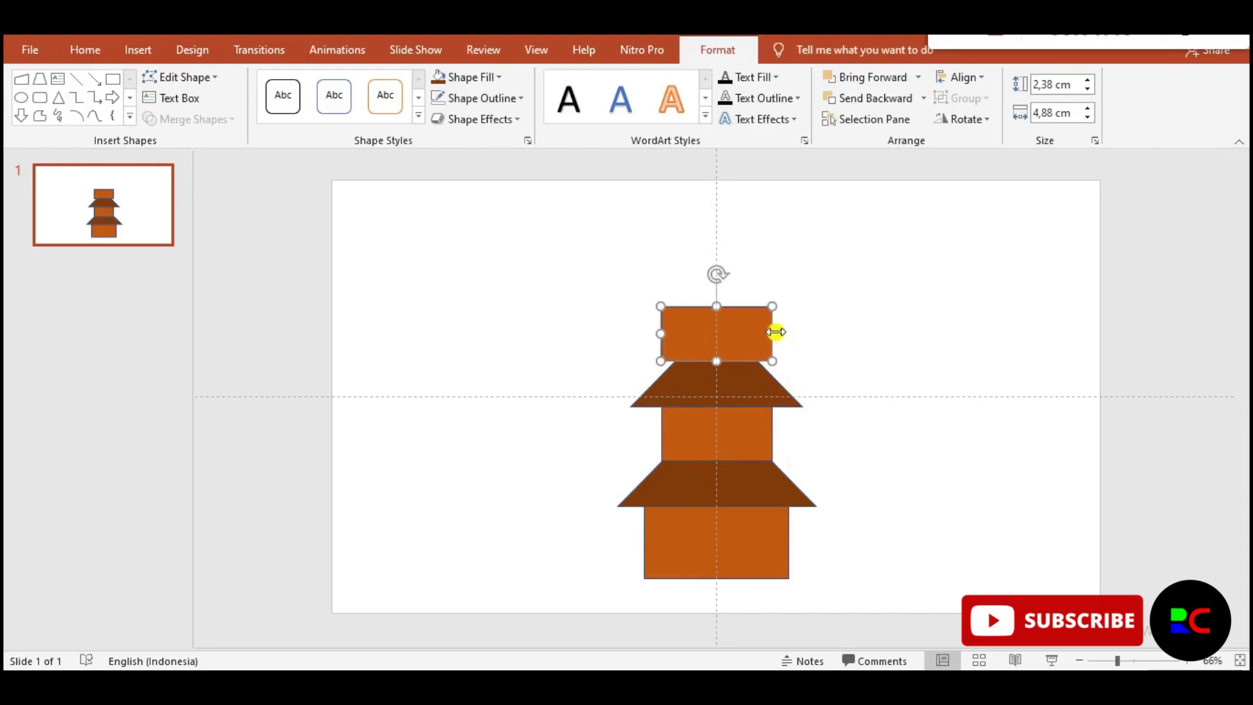
drag(774, 331, 758, 333)
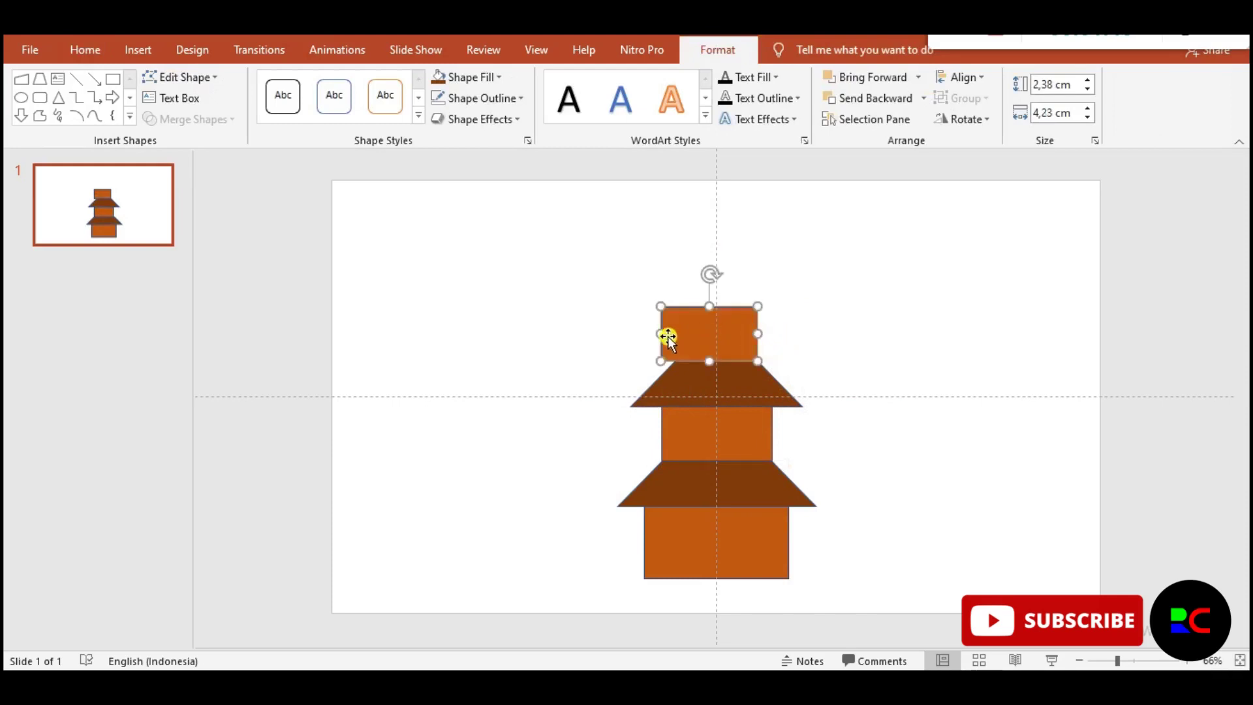
drag(667, 336, 716, 308)
key(Escape)
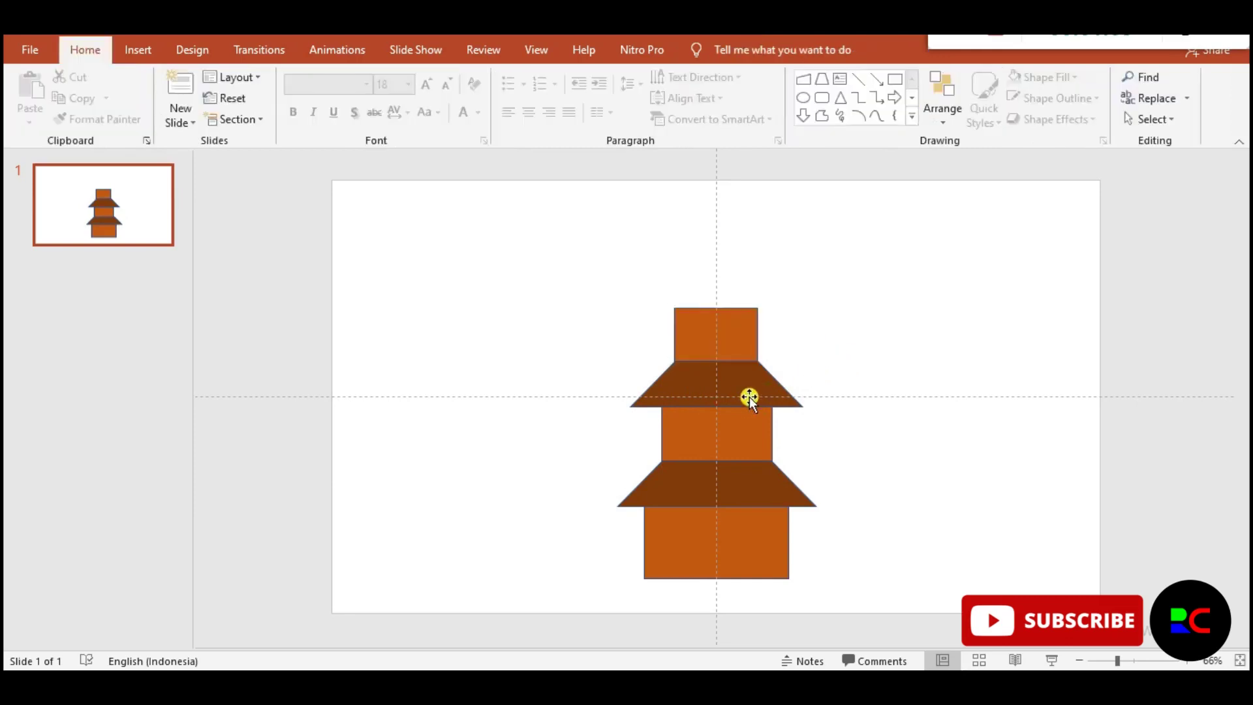
click(747, 394)
Step: Duplicate the upper roof onto the tower top, narrow it to 6.21 cm and centre it as the peak
key(ctrl+d)
mouse_move(733, 397)
mouse_down()
mouse_move(739, 264)
mouse_move(740, 291)
mouse_move(687, 288)
mouse_move(718, 262)
mouse_up()
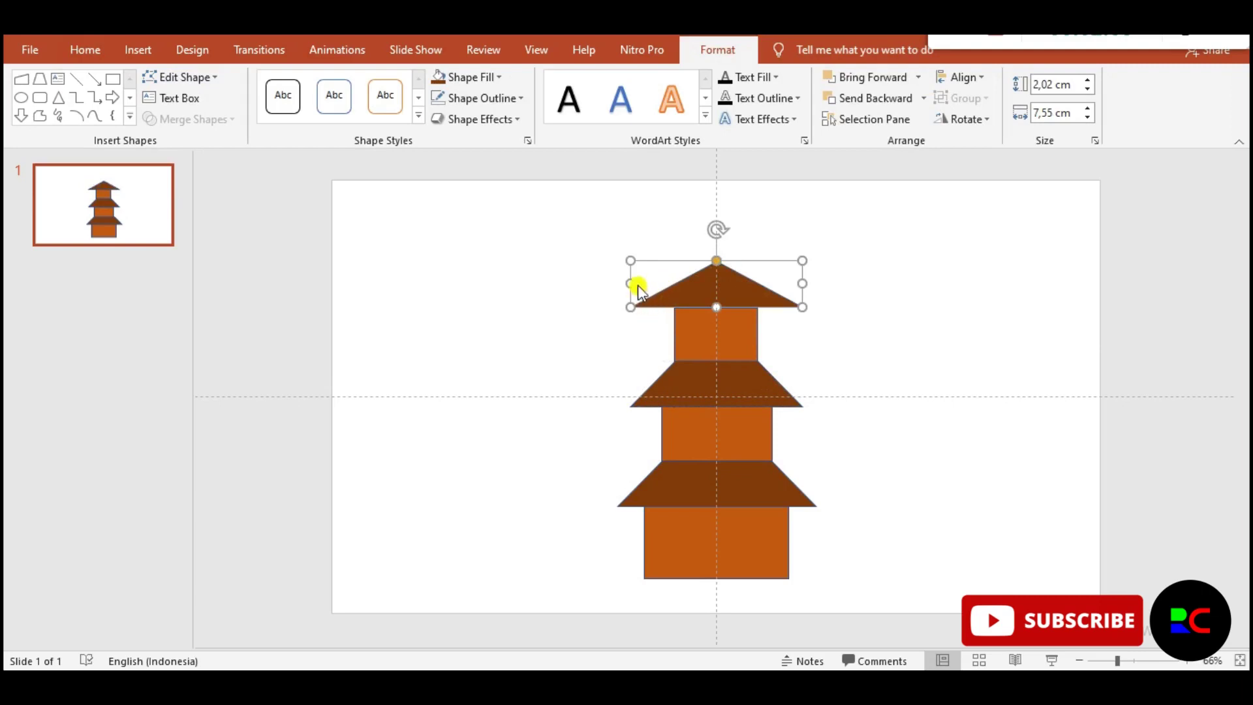
drag(638, 283, 662, 280)
drag(745, 291, 736, 295)
click(833, 356)
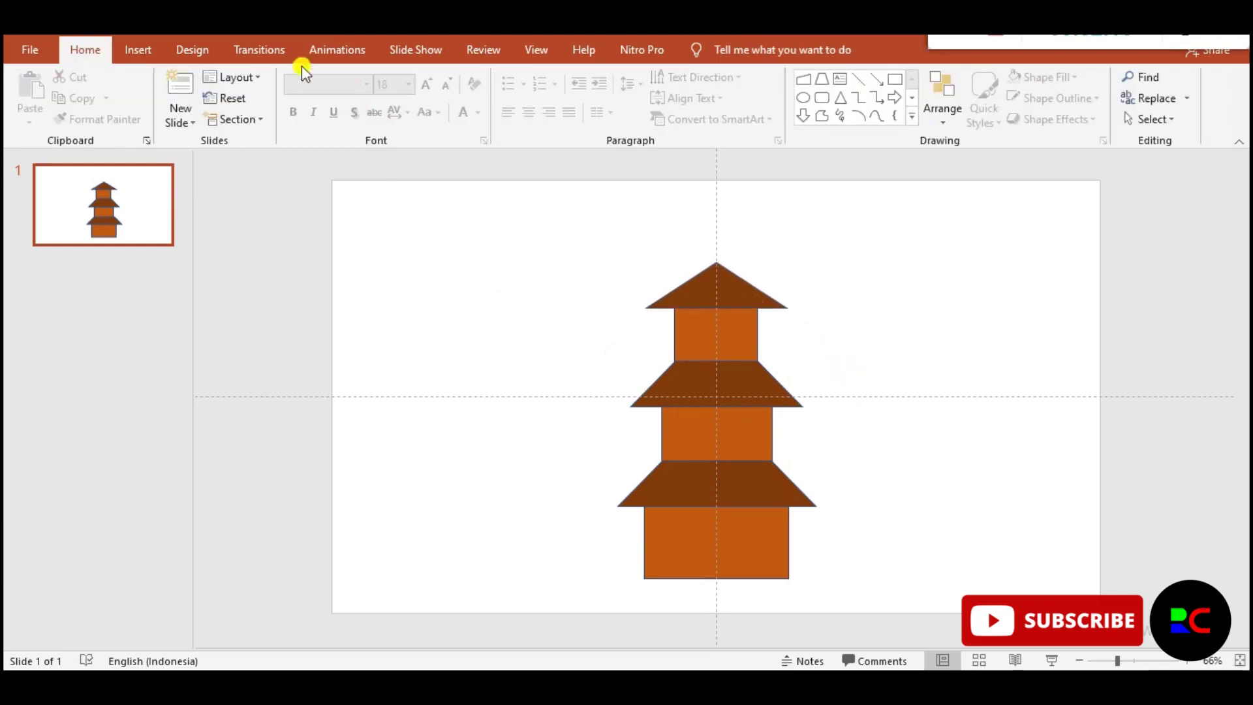
Step: Draw a dark brown rectangular door on the pagoda's bottom tier
click(138, 49)
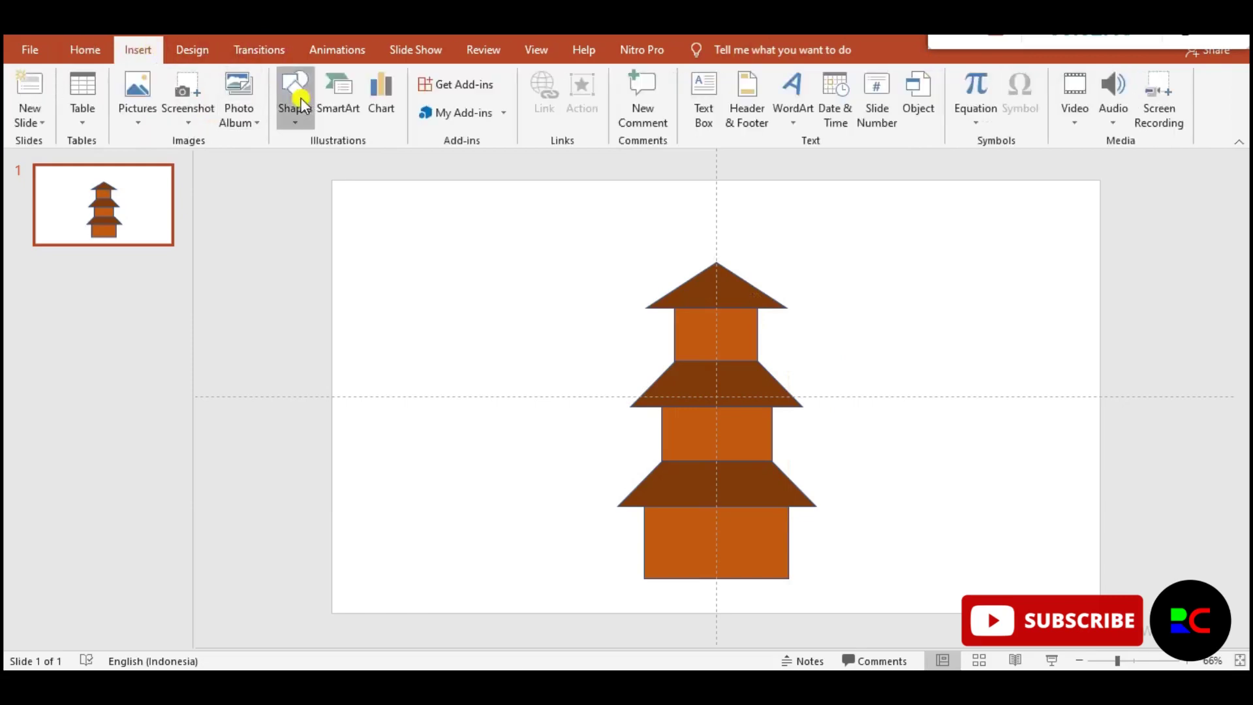
click(303, 105)
click(377, 162)
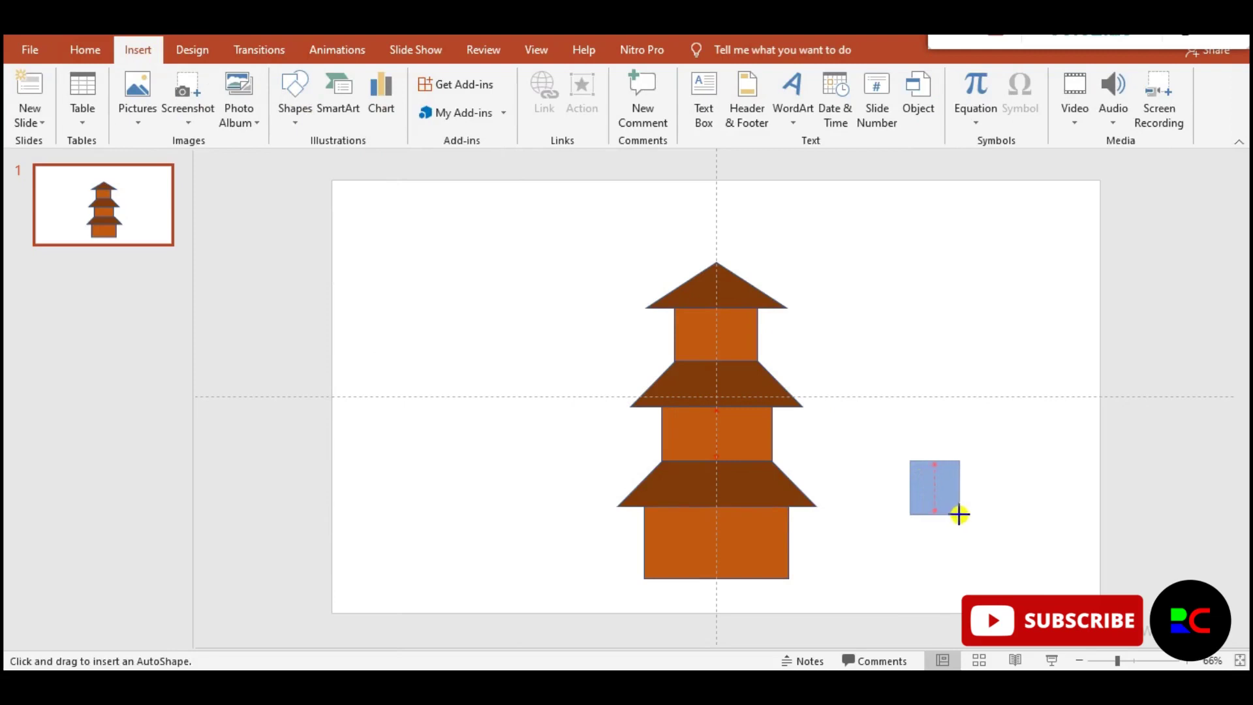
mouse_move(943, 494)
mouse_down()
mouse_move(960, 514)
mouse_move(726, 559)
mouse_up()
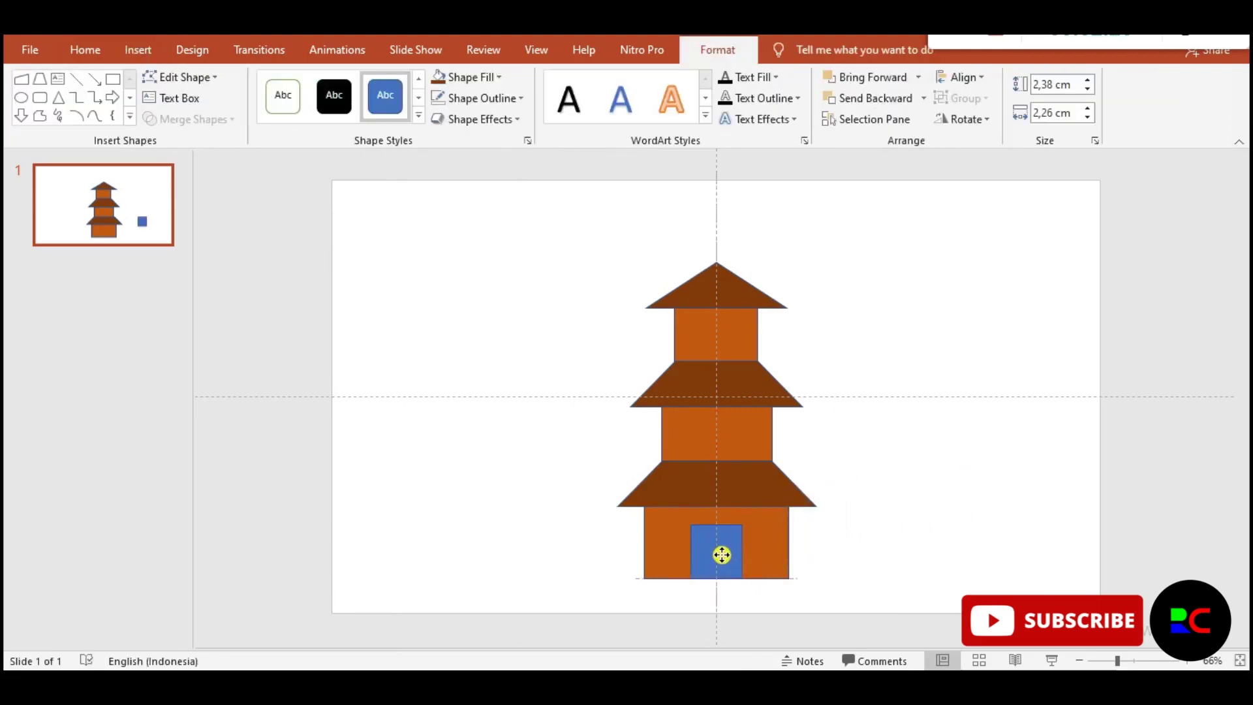
click(471, 74)
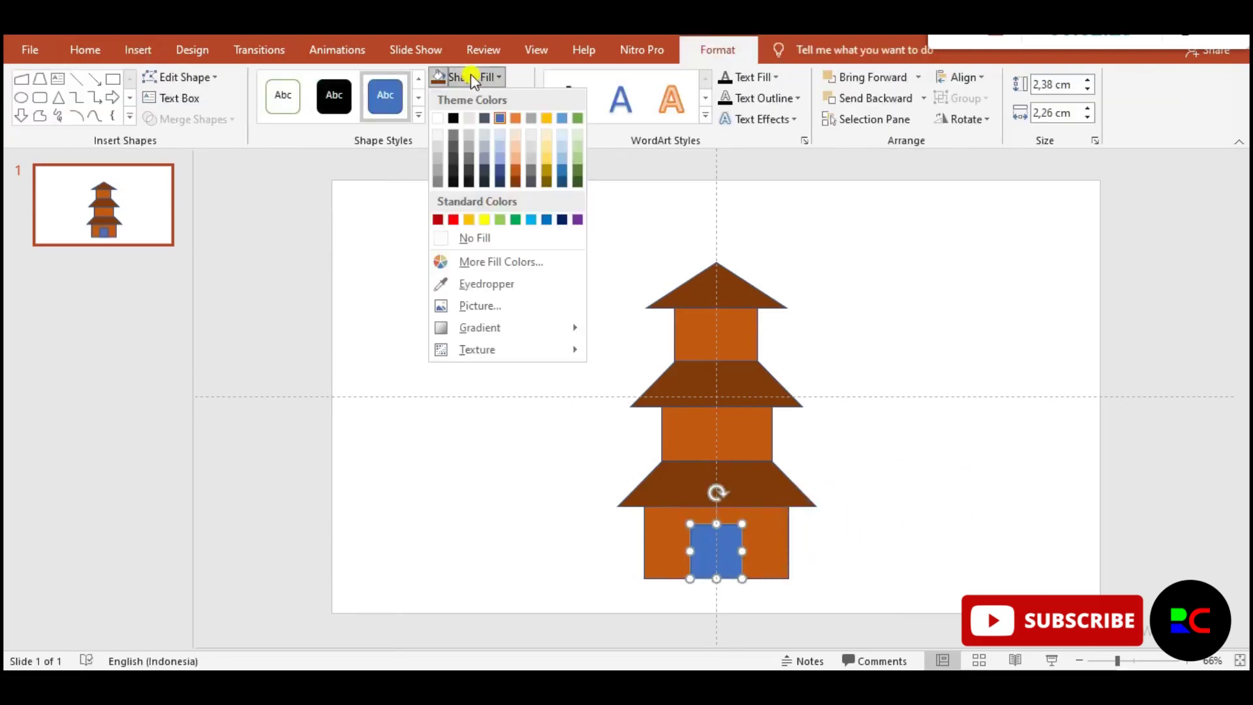
click(516, 185)
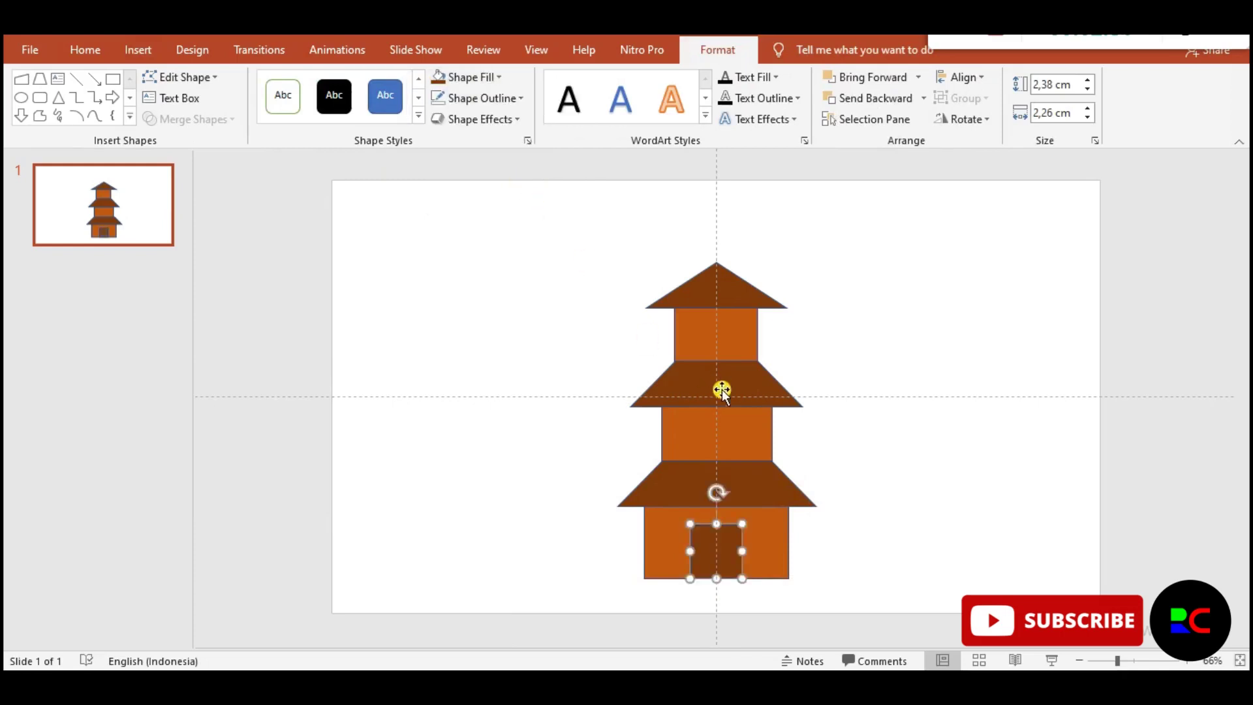
Step: Copy the door twice as small square windows on the middle tier
mouse_move(718, 547)
mouse_down()
mouse_move(879, 423)
mouse_move(693, 438)
mouse_move(704, 421)
mouse_move(692, 436)
mouse_up()
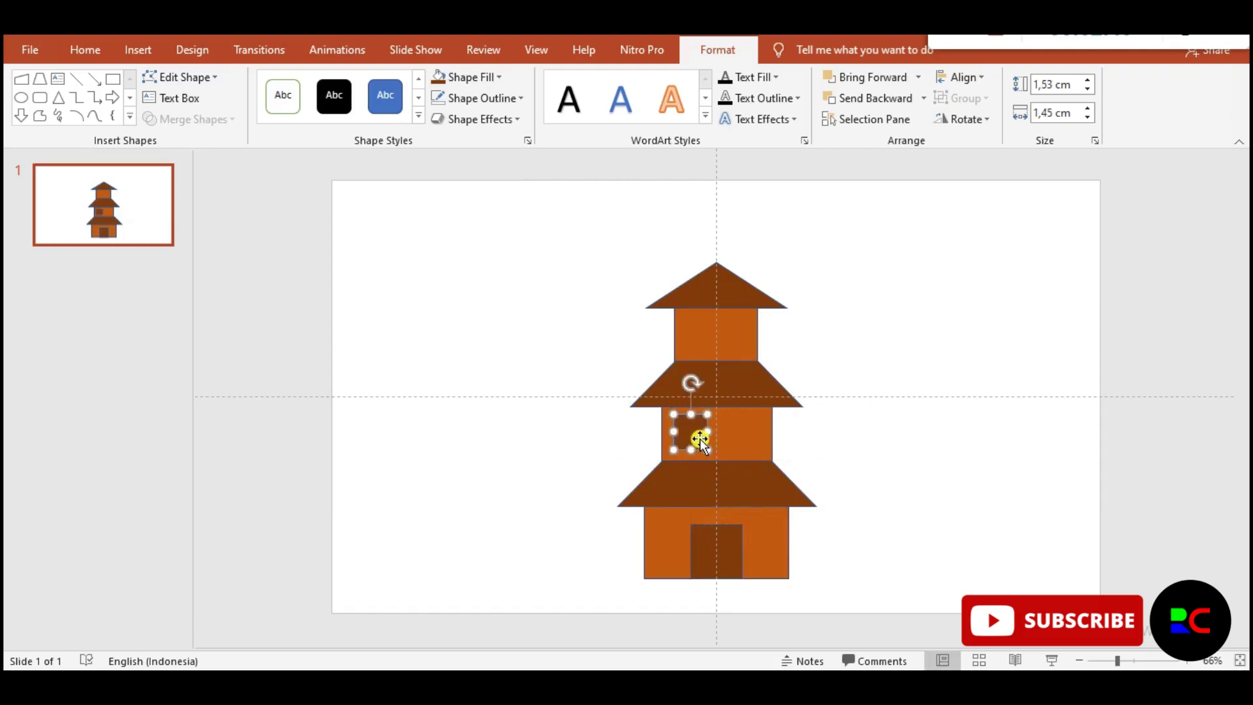
key(ctrl+v)
drag(677, 330, 746, 442)
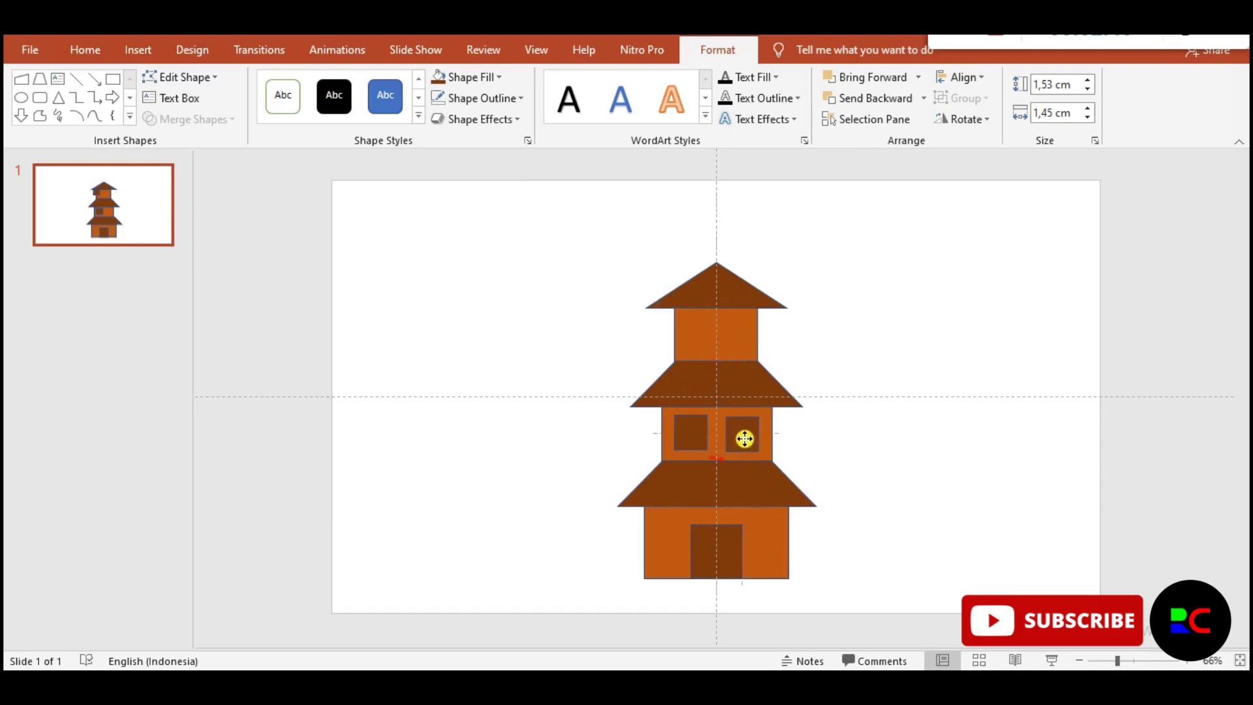
click(859, 441)
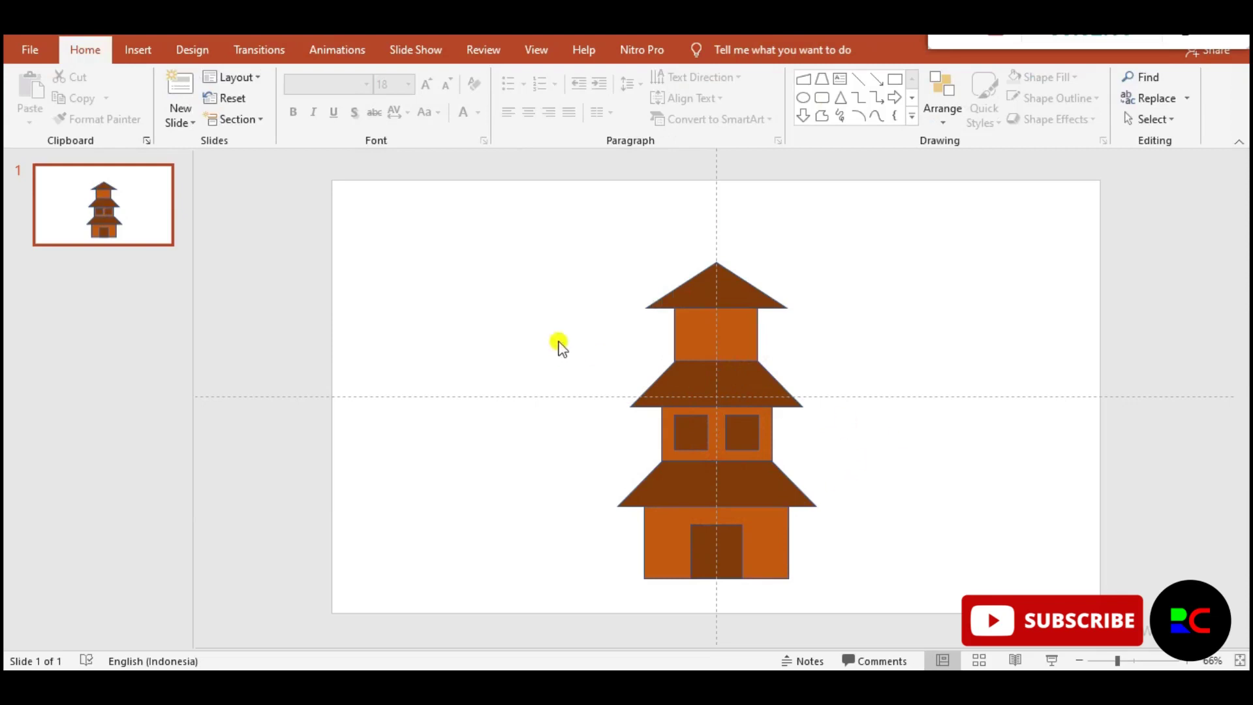
Step: Draw a 0.32 × 11.09 cm bar at the upper left and fill it grey
click(138, 50)
click(295, 98)
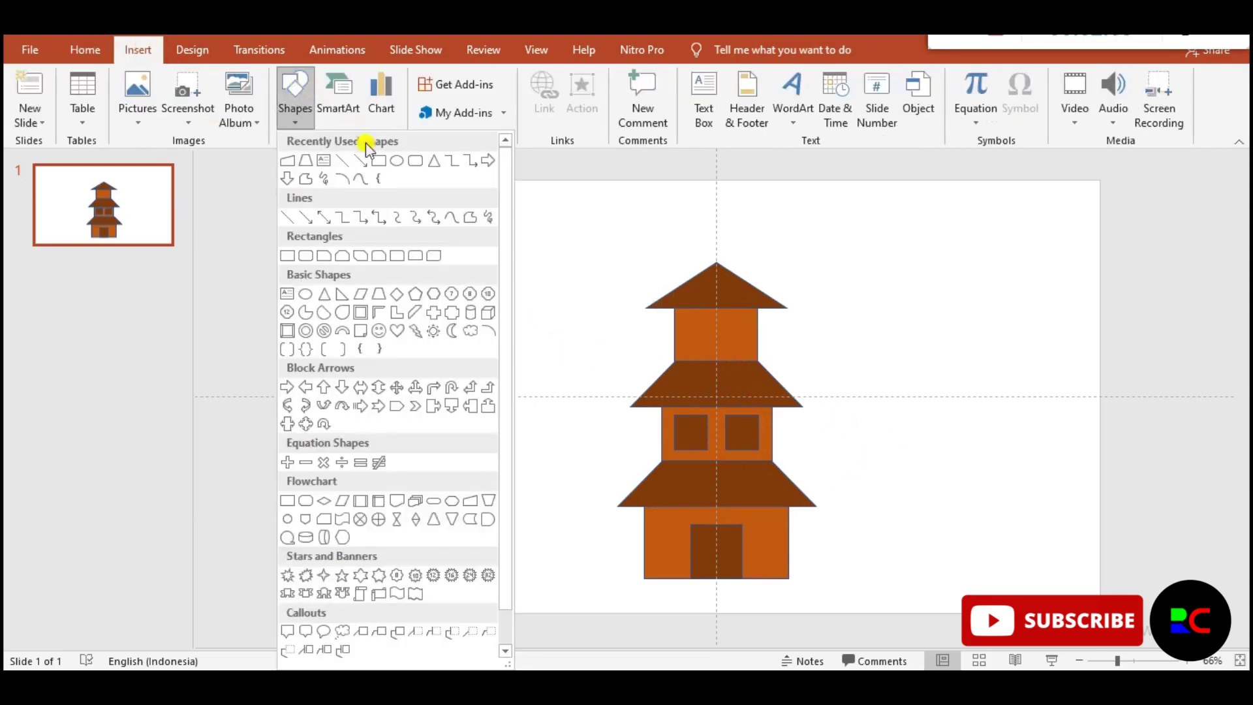
click(382, 159)
drag(369, 214, 617, 221)
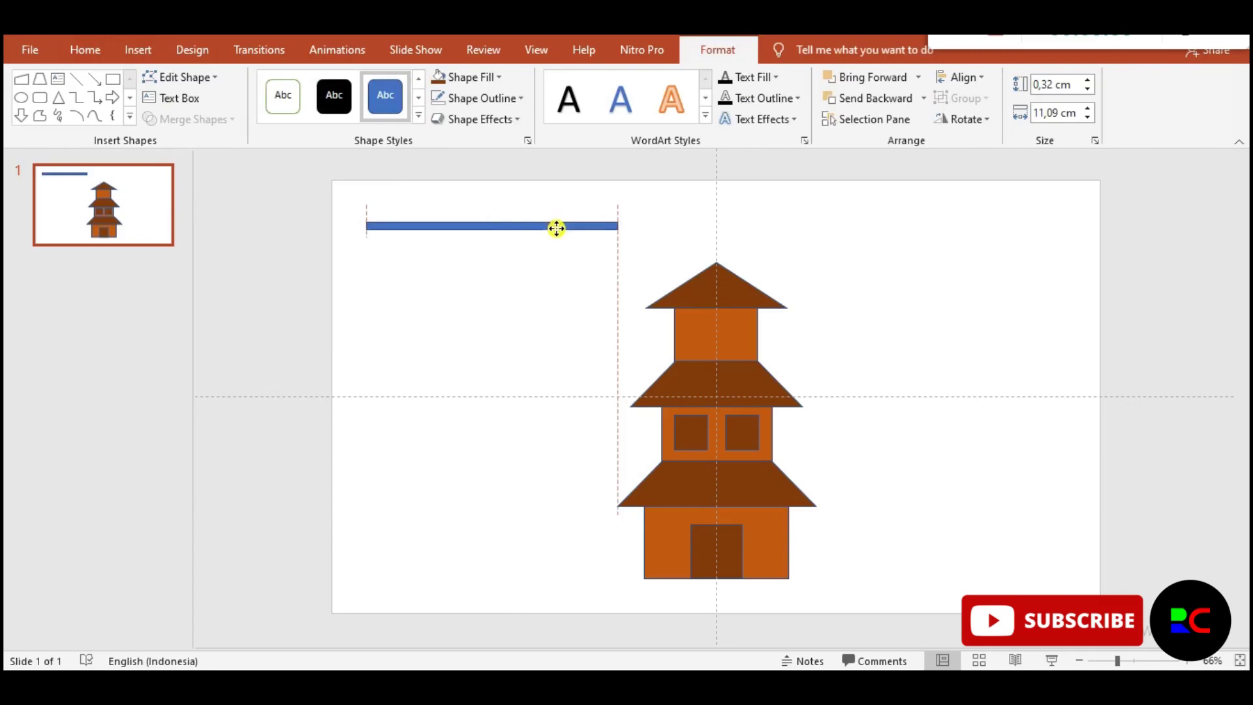
click(494, 81)
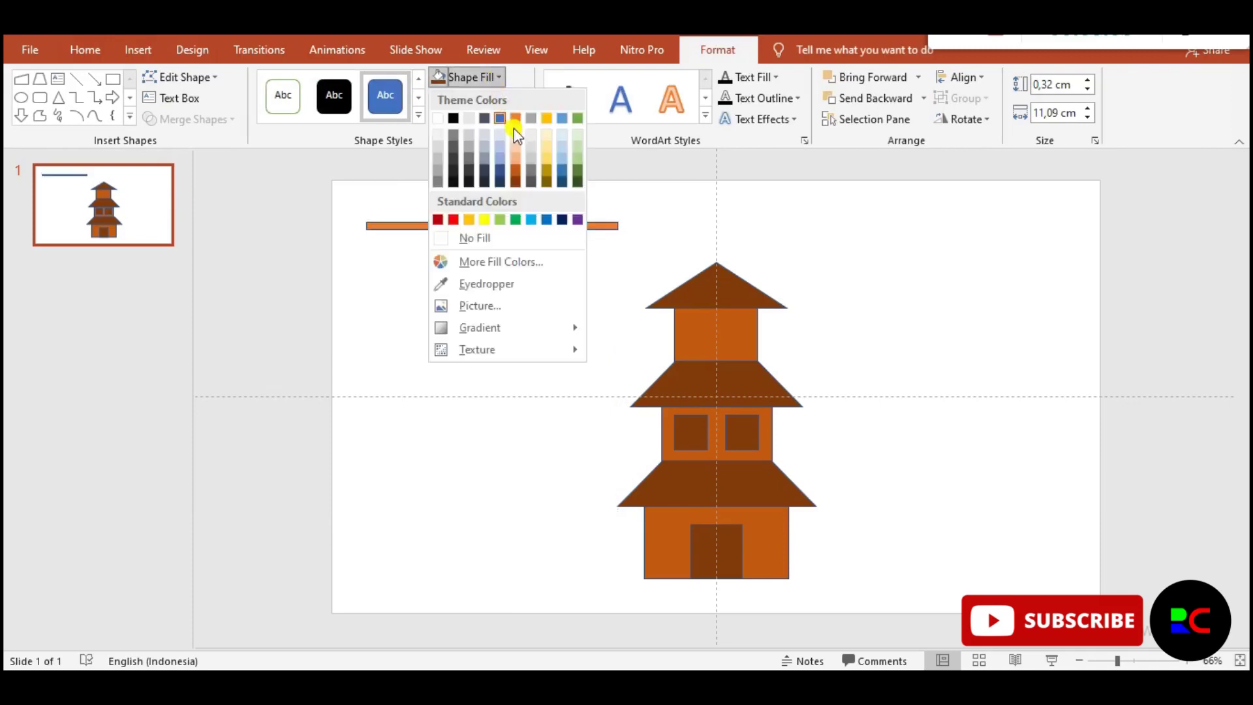
click(469, 139)
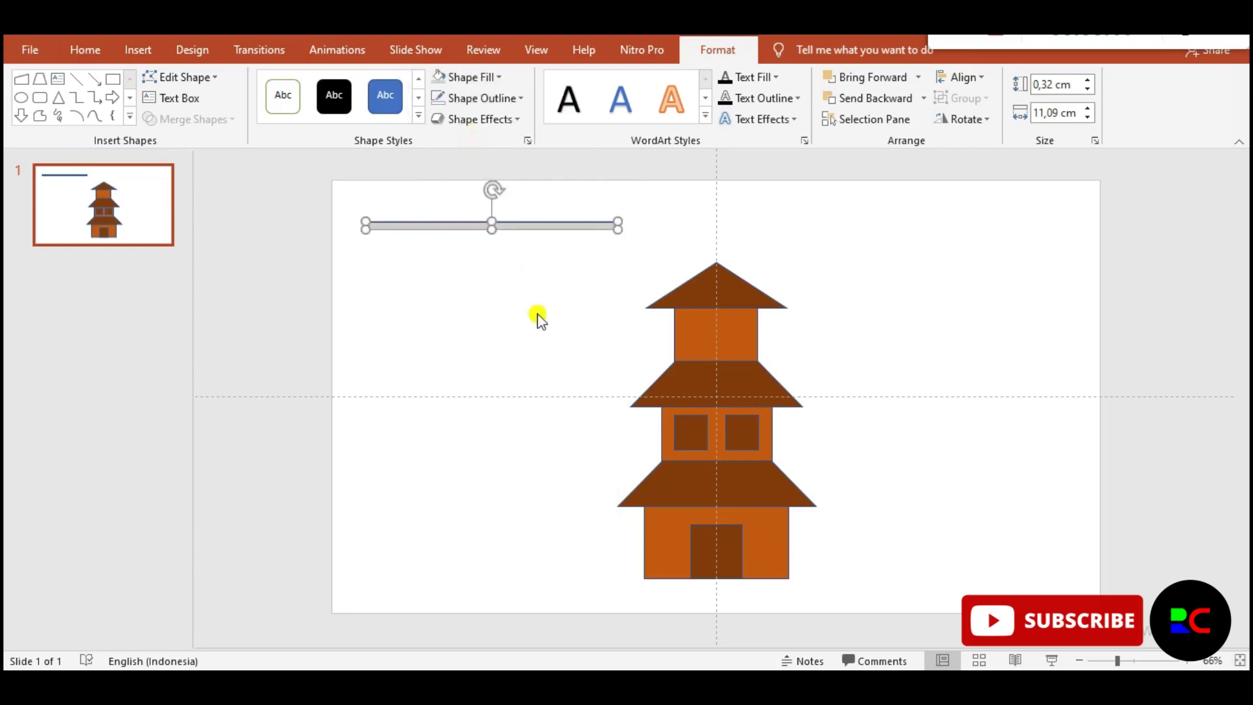
click(584, 326)
Step: Draw a trapezoid left of the pagoda and turn it to lie sideways
click(137, 50)
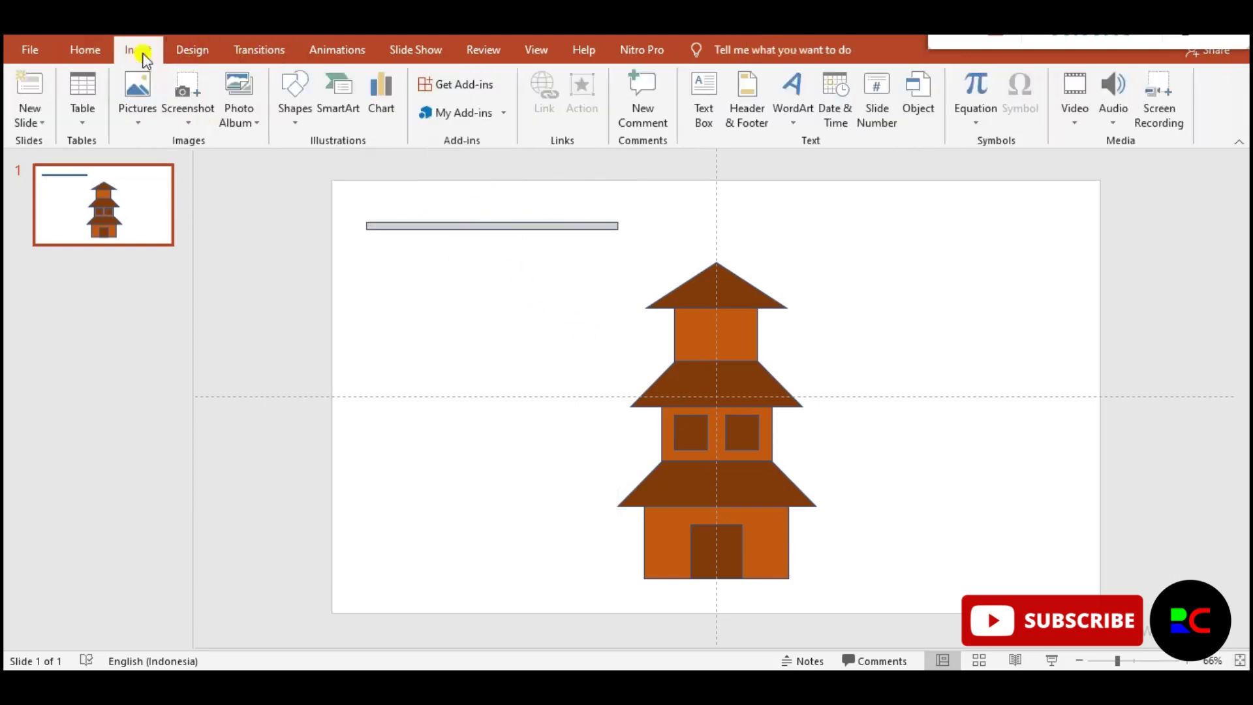
click(293, 98)
click(287, 160)
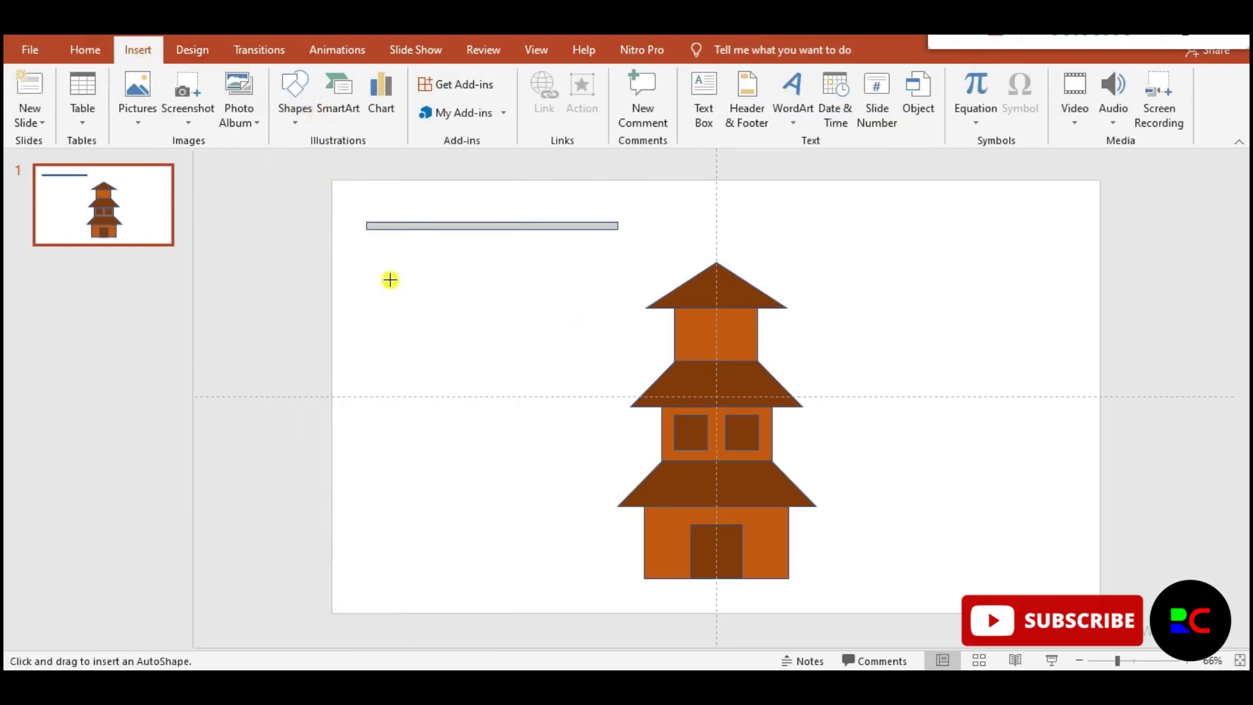
drag(449, 372, 508, 402)
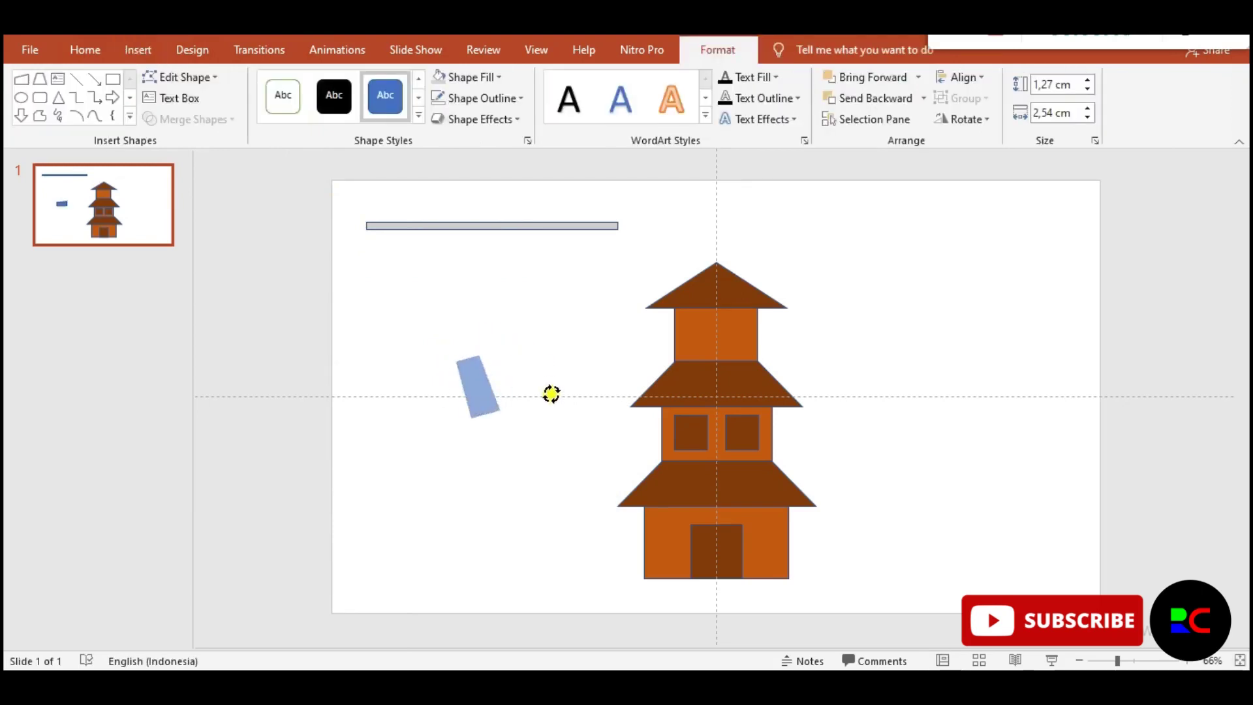
mouse_move(500, 339)
mouse_down()
mouse_move(521, 392)
mouse_move(616, 384)
mouse_up()
drag(532, 375, 446, 376)
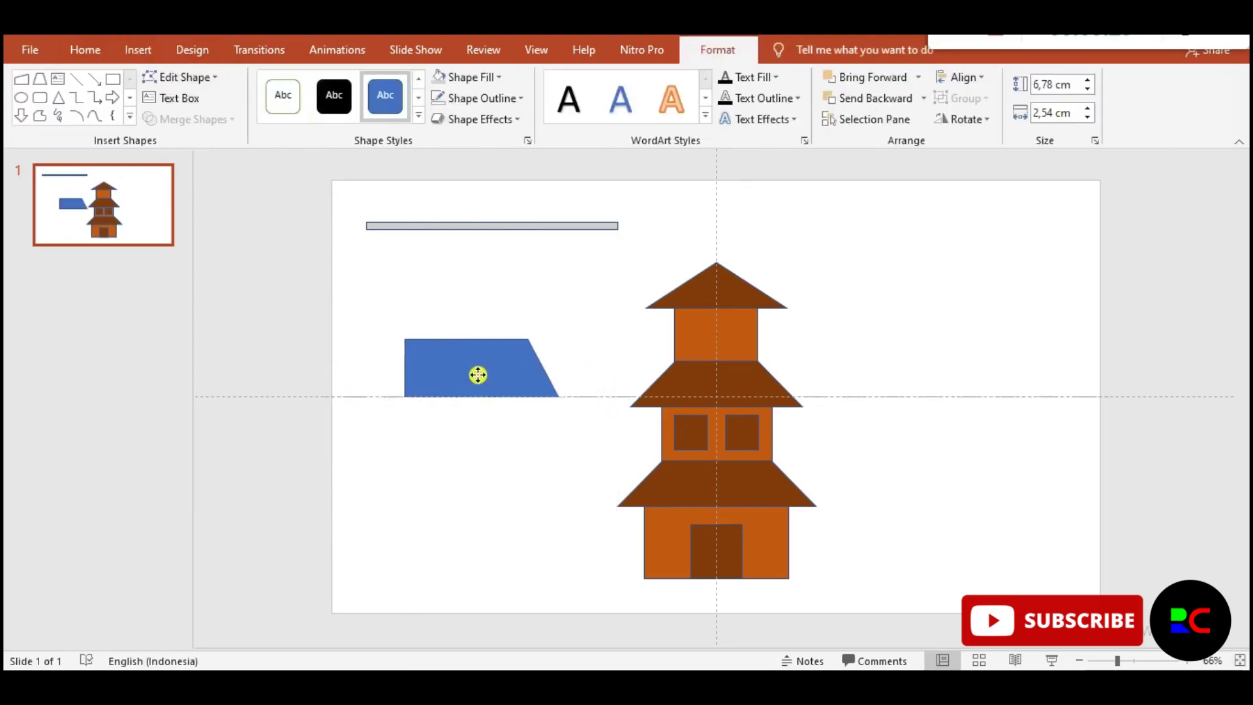
Step: Flip and resize the trapezoid to 1.6 × 8.22 cm under the grey bar, then move both down
drag(532, 368, 573, 368)
drag(476, 338, 477, 351)
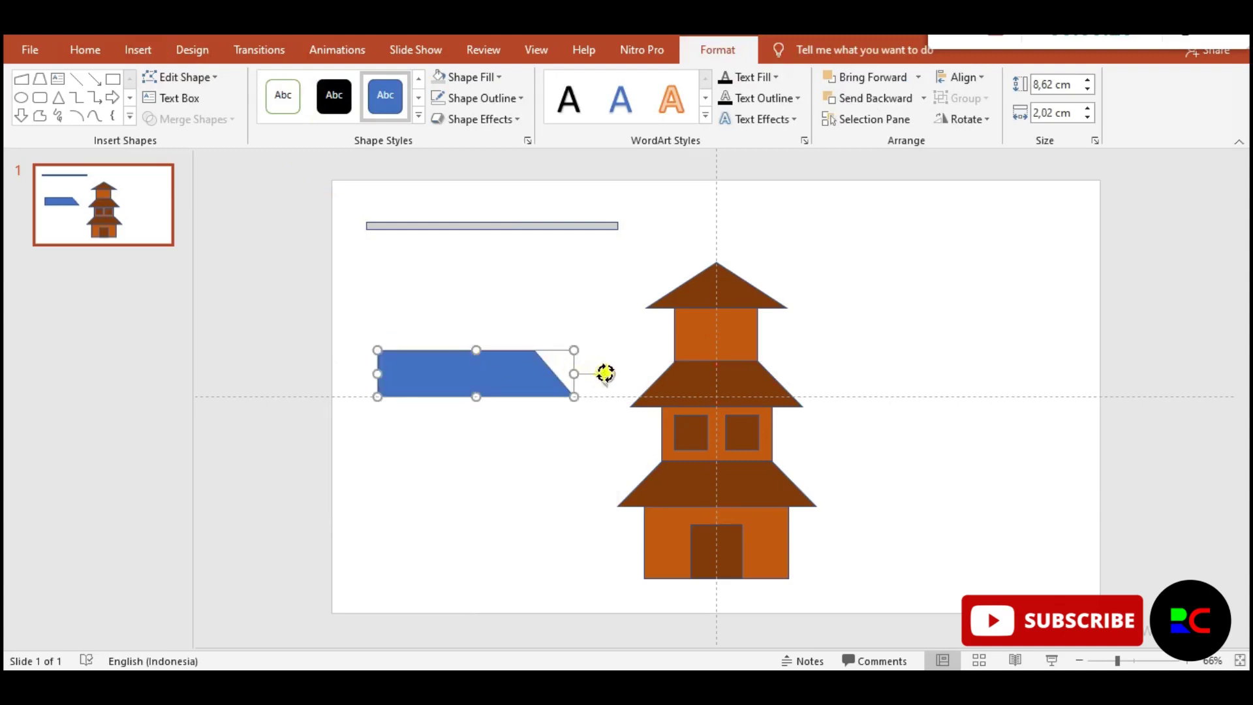
mouse_move(605, 373)
mouse_down()
mouse_move(323, 331)
mouse_move(350, 348)
mouse_up()
drag(480, 392, 480, 387)
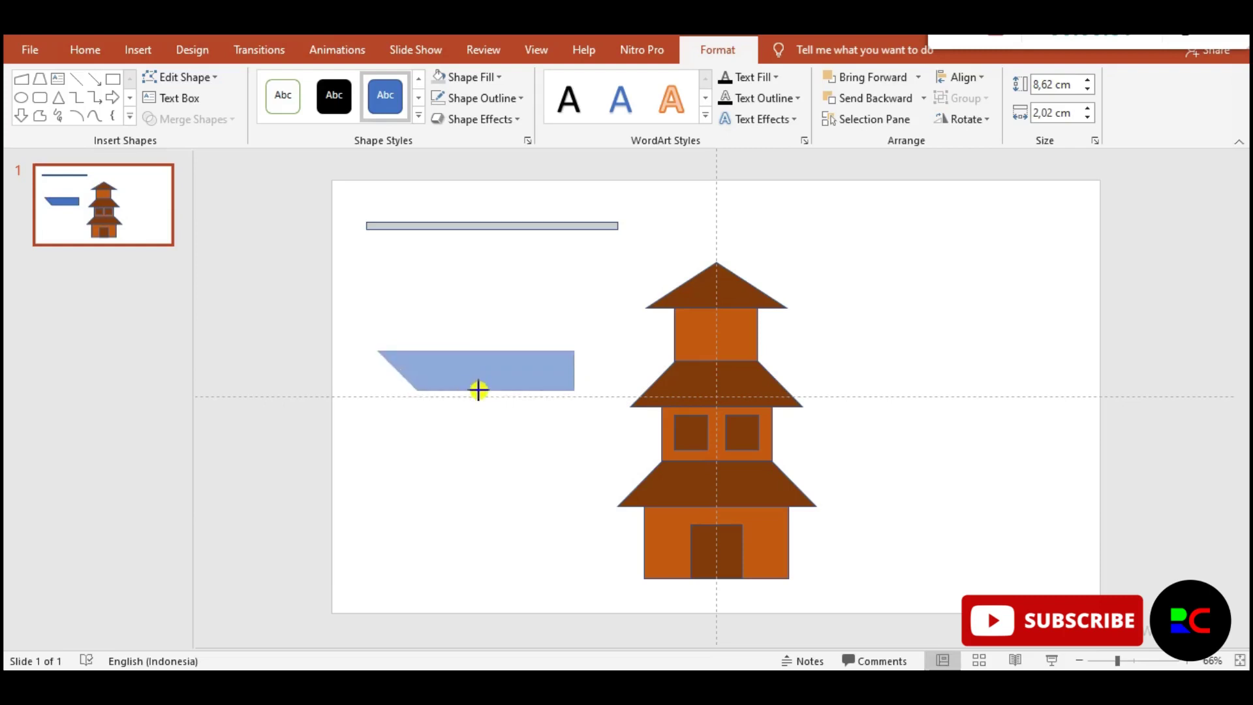
mouse_move(574, 370)
mouse_down()
mouse_move(563, 370)
mouse_move(527, 252)
mouse_up()
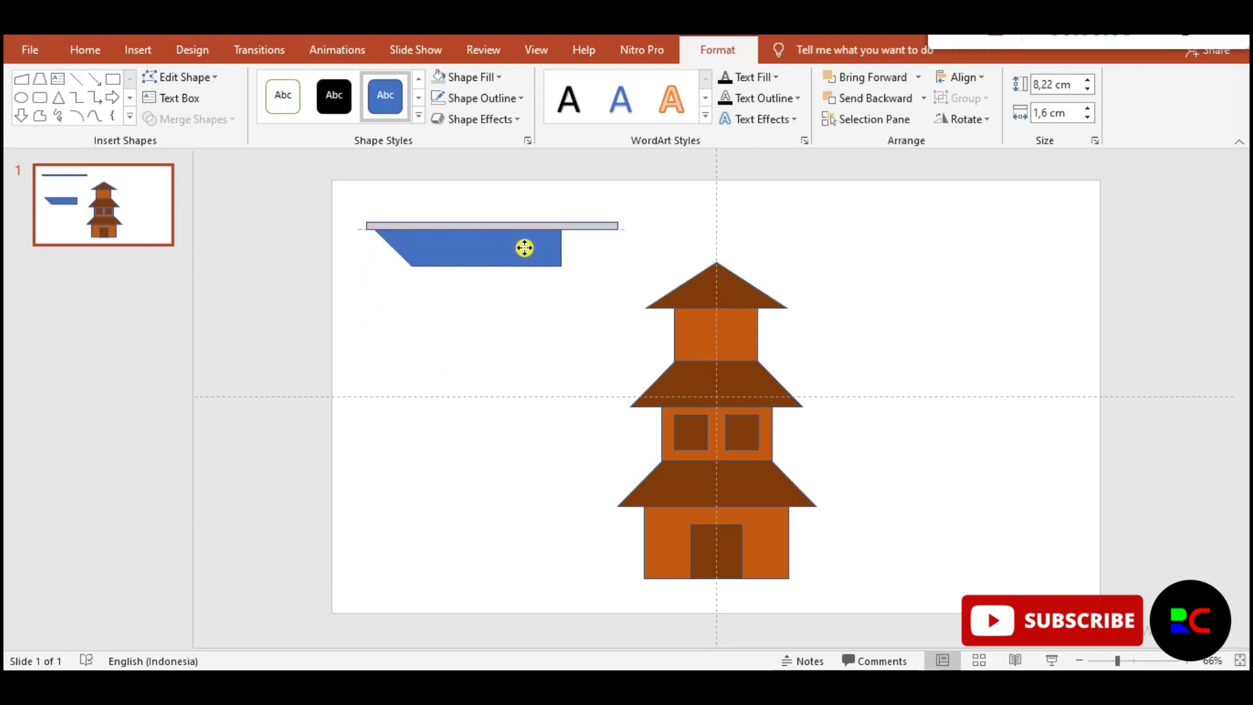
click(420, 209)
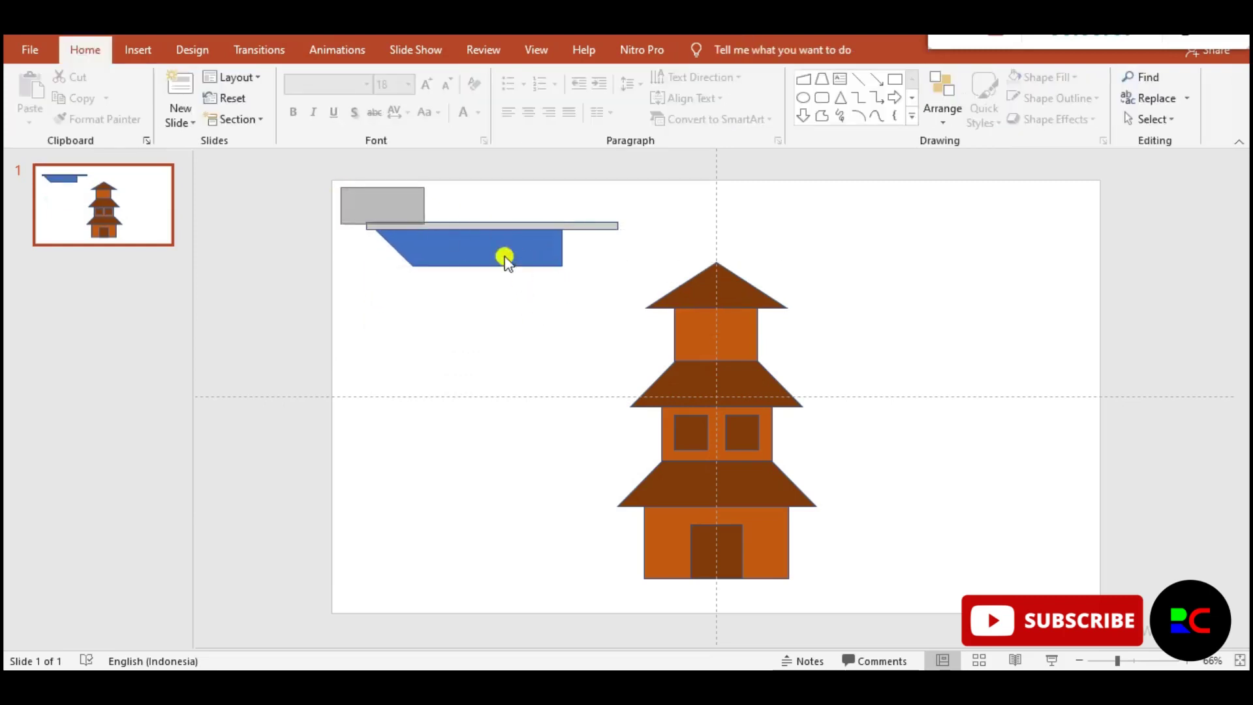
drag(506, 257, 641, 288)
drag(513, 252, 507, 358)
Step: Fill the blade shape pale yellow and remove its outline
click(513, 392)
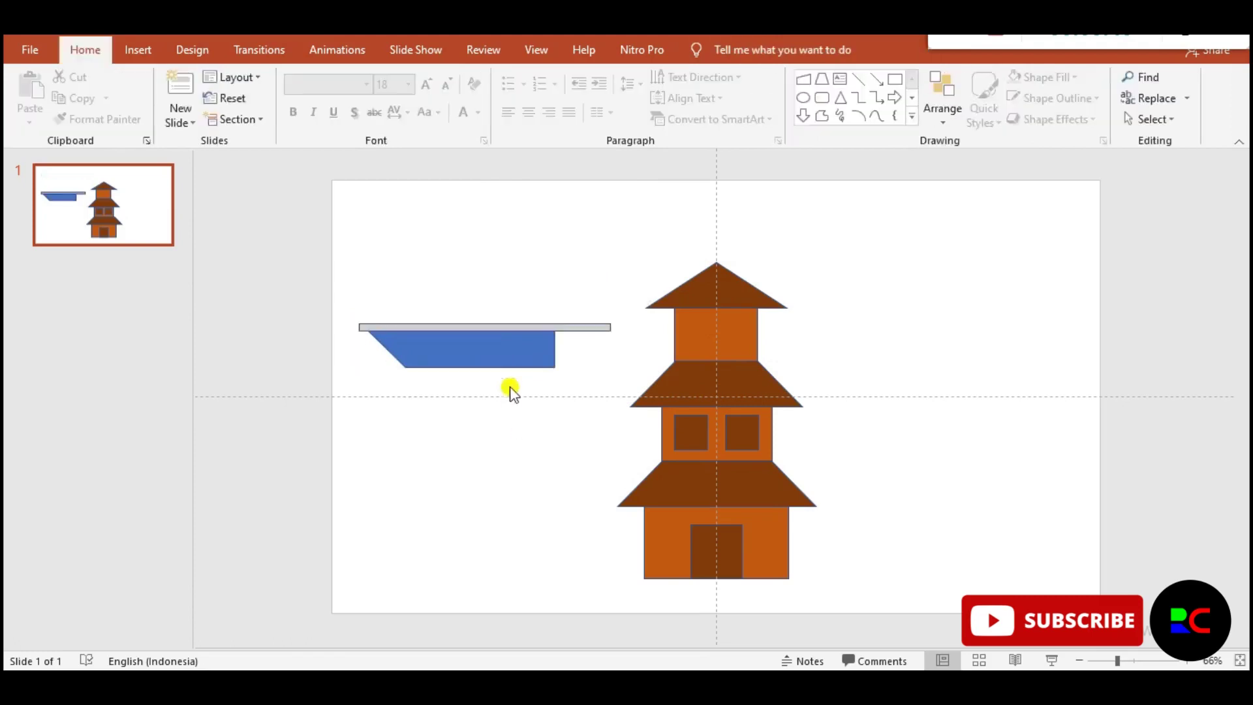
click(496, 356)
click(457, 77)
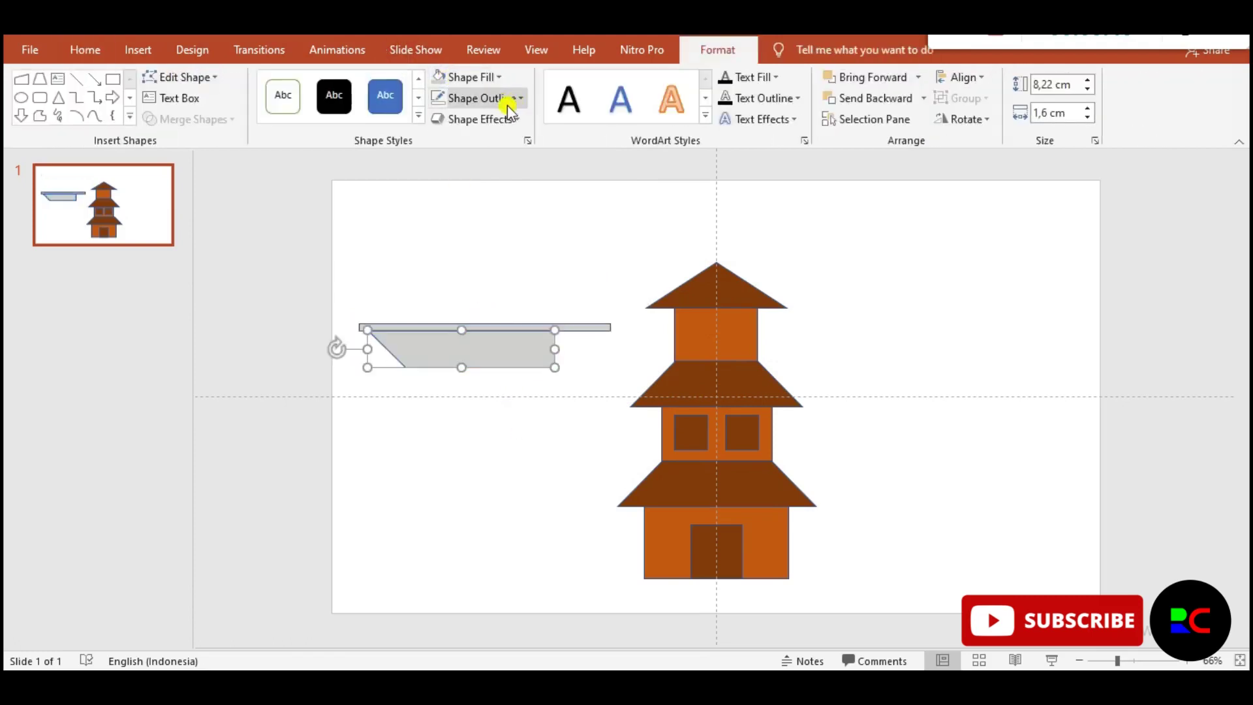
click(486, 77)
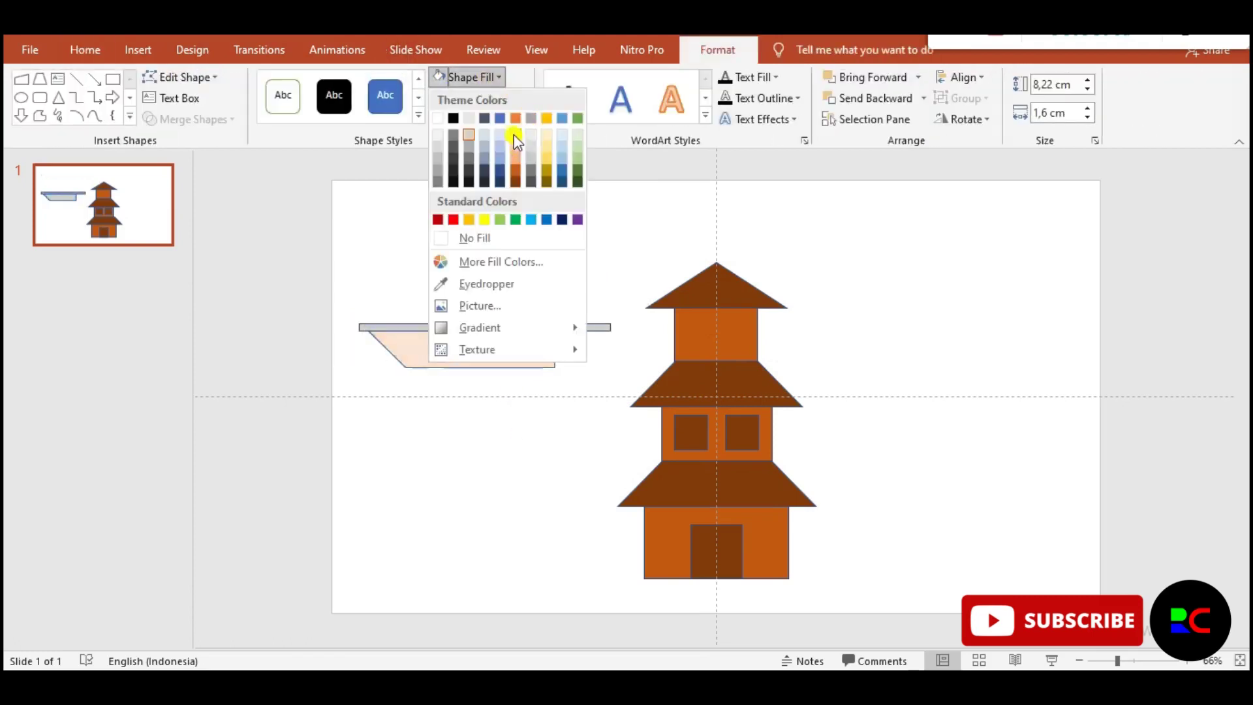
click(547, 147)
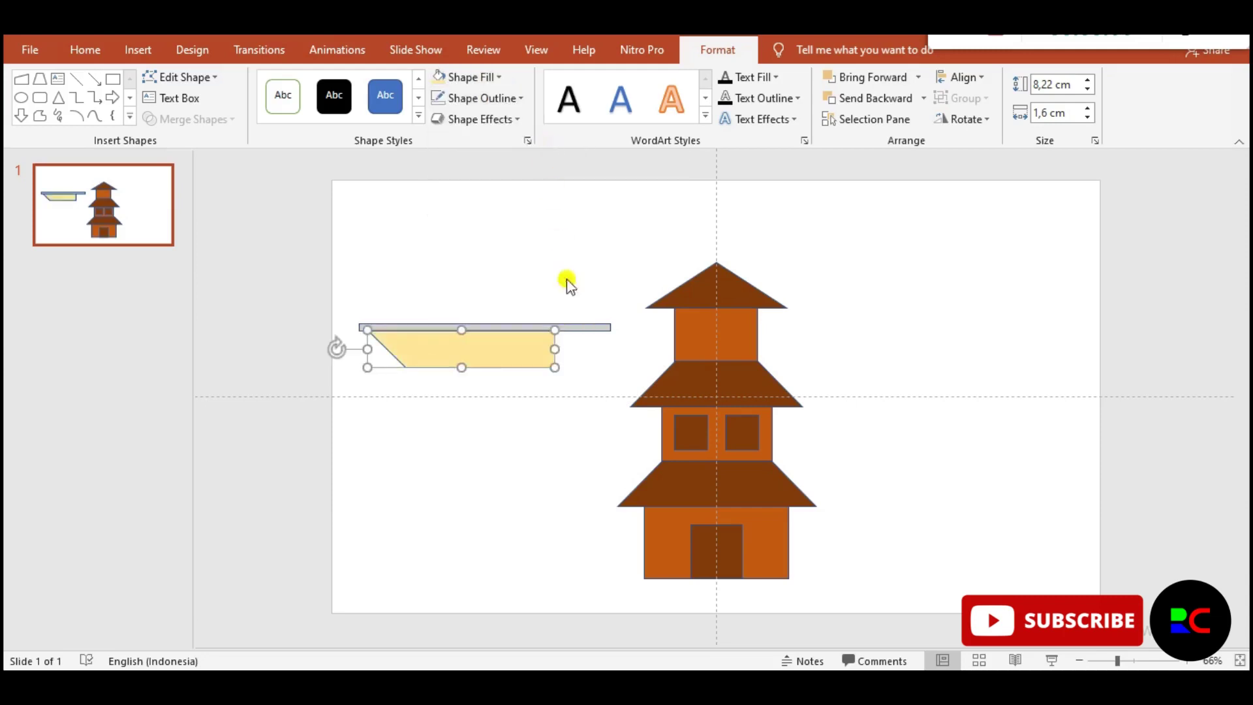
click(482, 98)
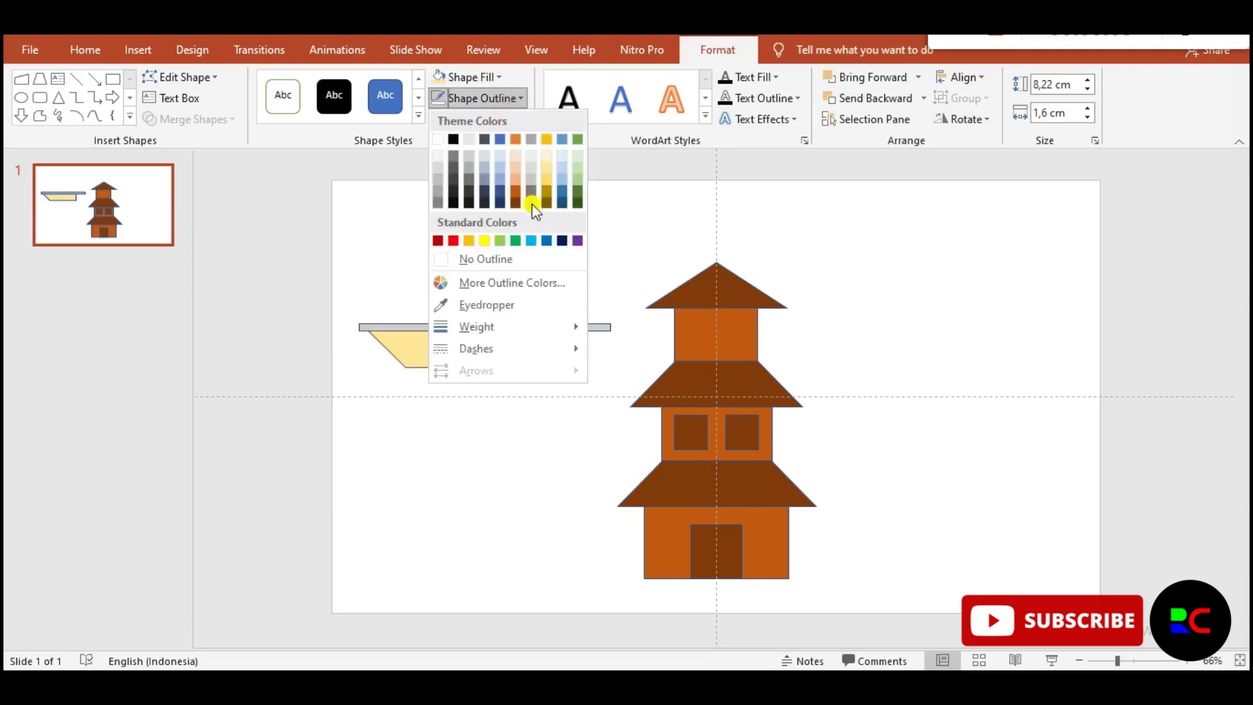
click(484, 260)
click(558, 306)
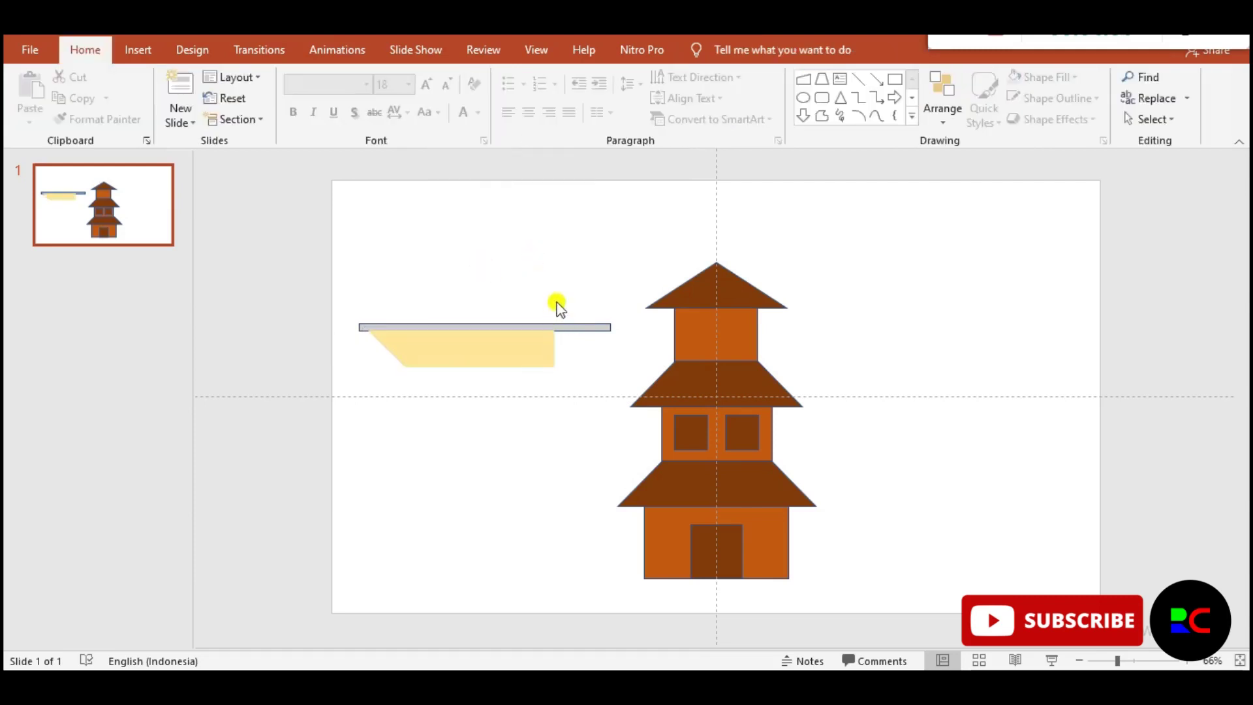
click(530, 359)
Step: Remove the grey bar's outline
click(585, 328)
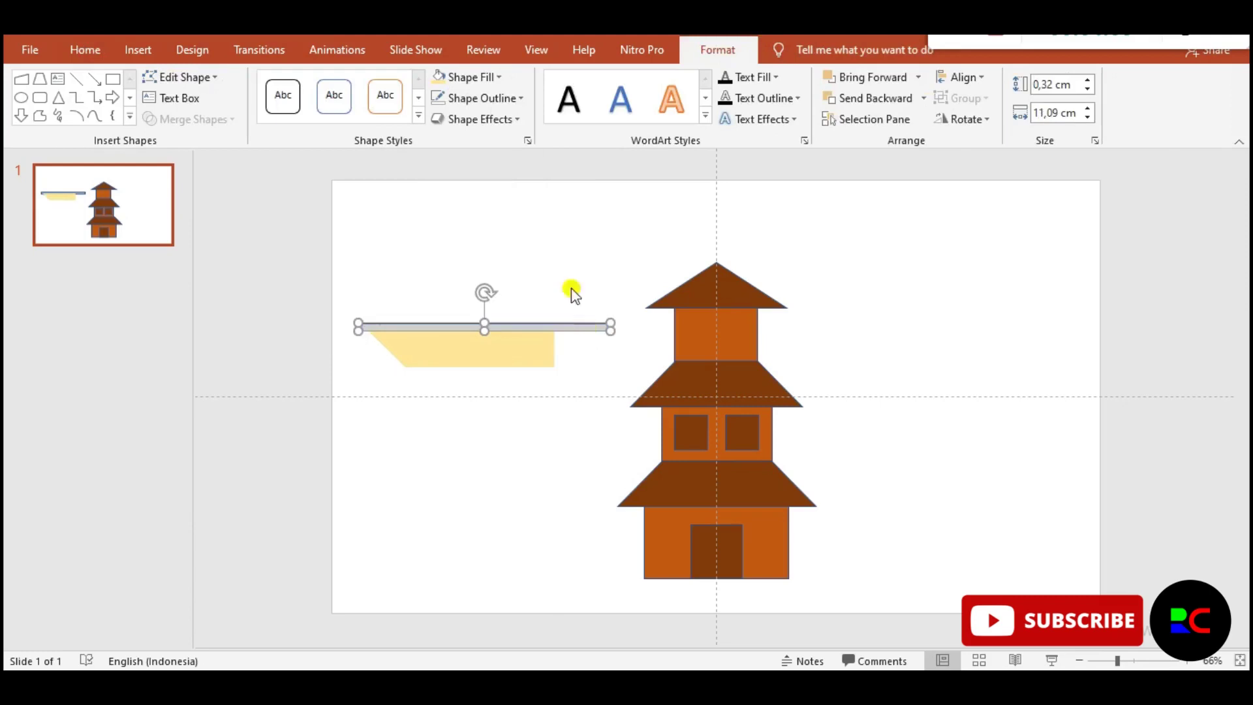
click(491, 101)
click(520, 257)
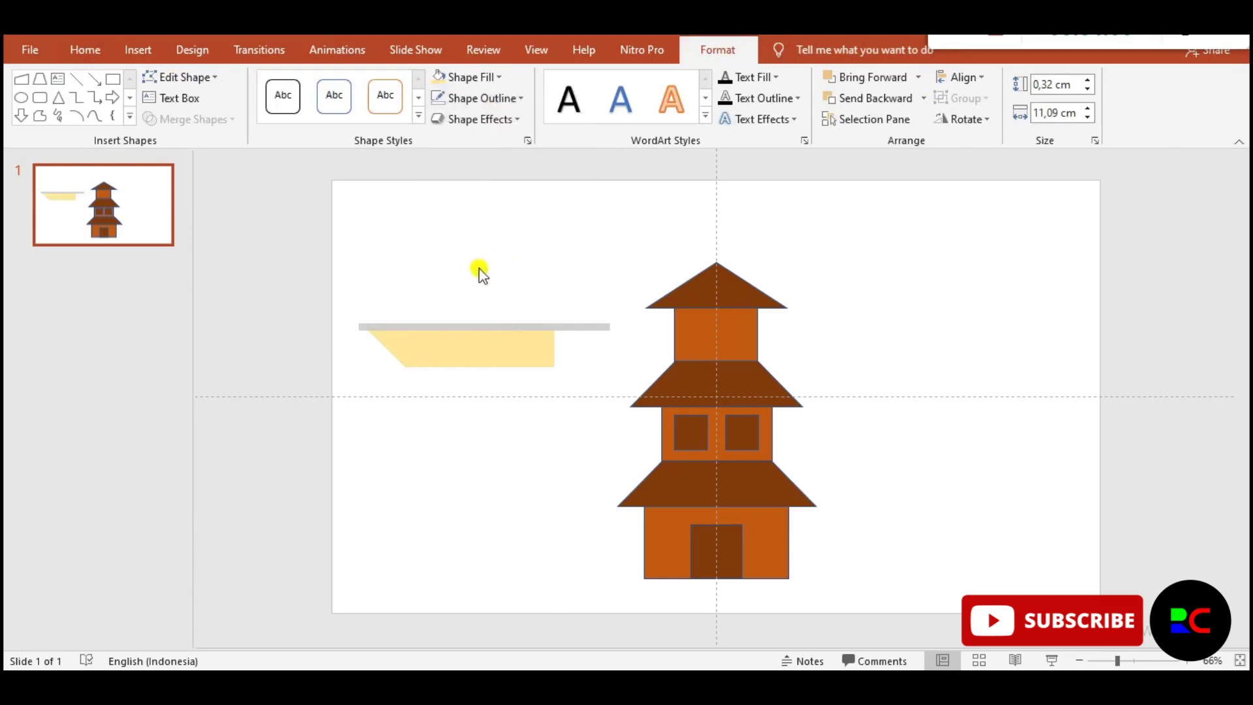
click(479, 272)
click(502, 363)
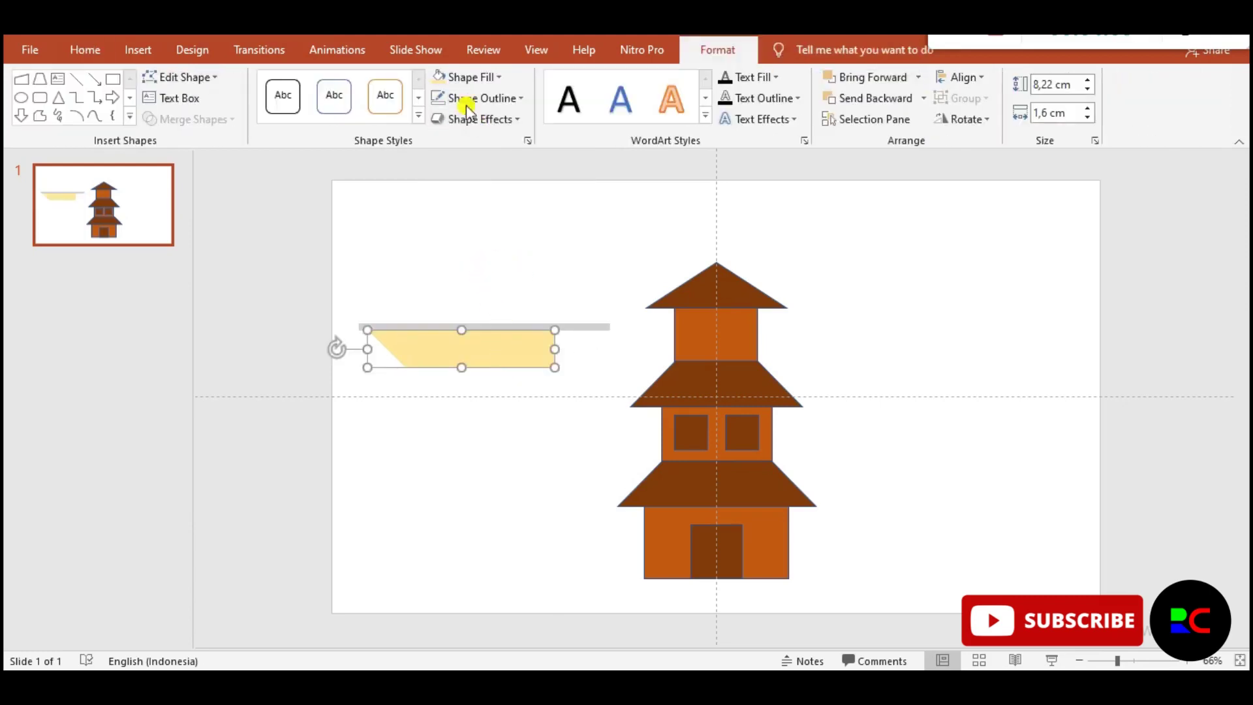
Step: Group the yellow blade with the grey bar and lower the group beside the pagoda
drag(327, 261, 624, 395)
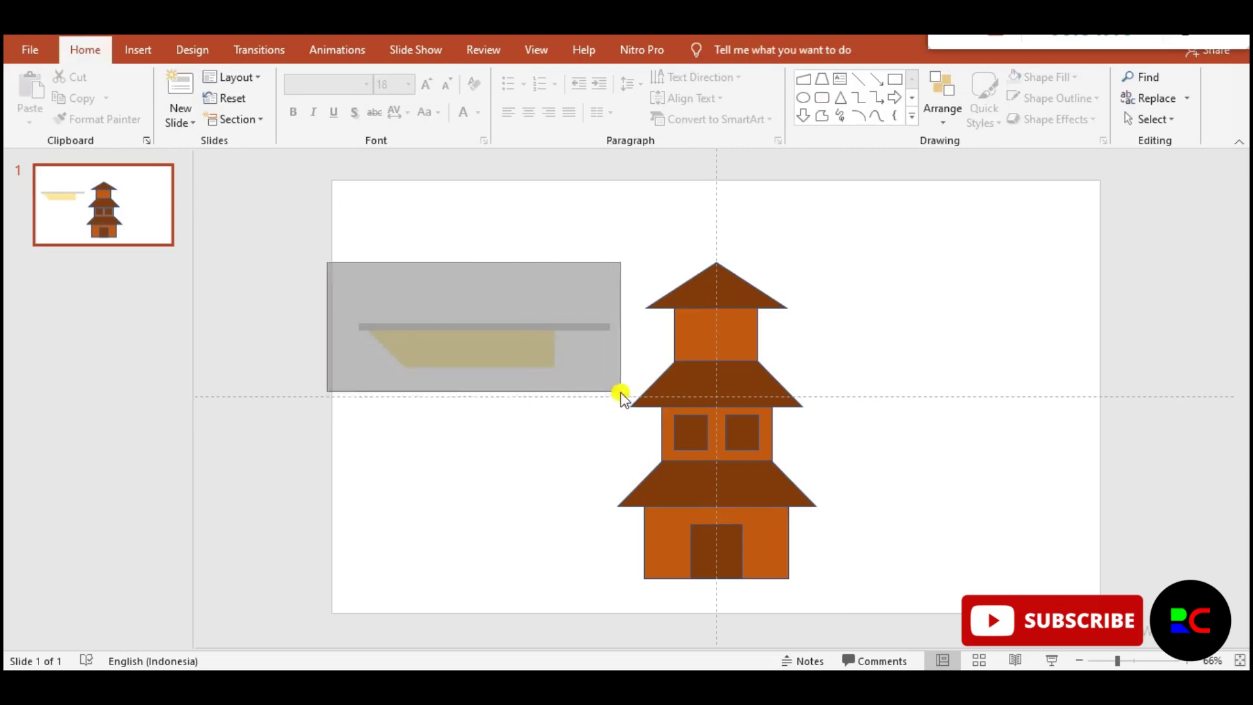
right_click(508, 348)
mouse_move(554, 453)
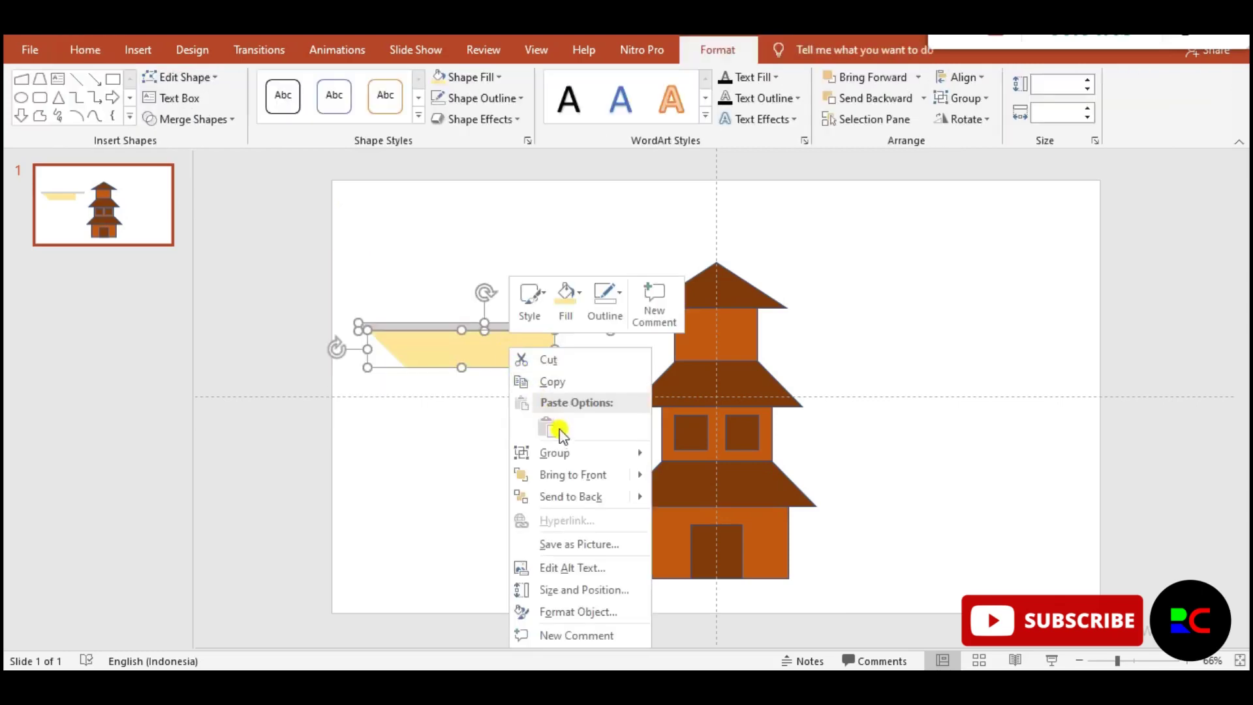
click(691, 455)
drag(503, 350, 503, 469)
click(506, 350)
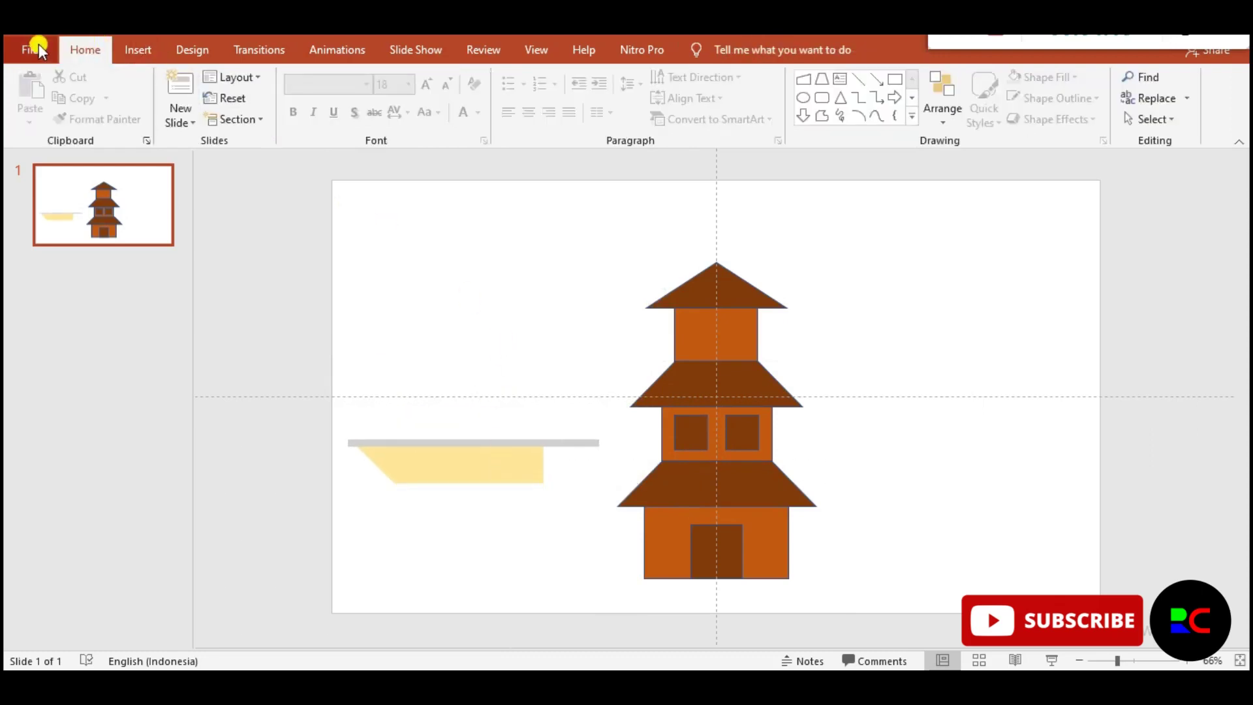
click(138, 50)
Step: Draw a small oval circle above the blade
click(294, 94)
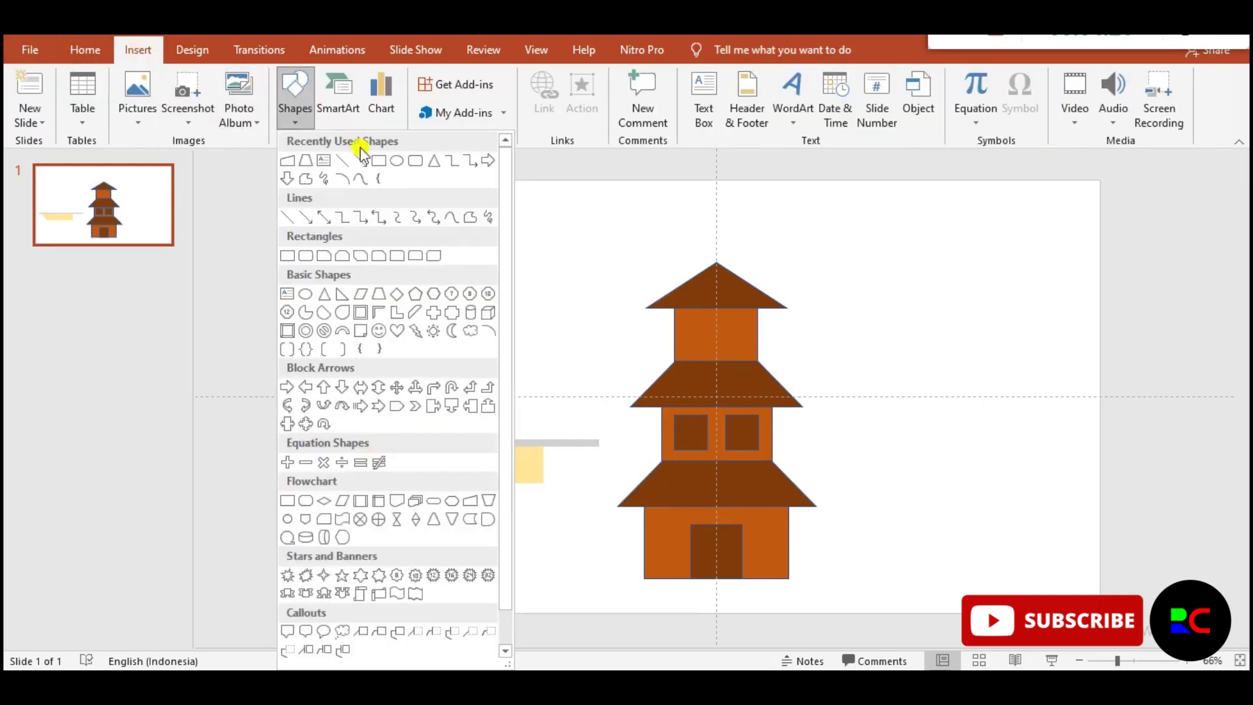
click(361, 160)
drag(441, 273, 496, 316)
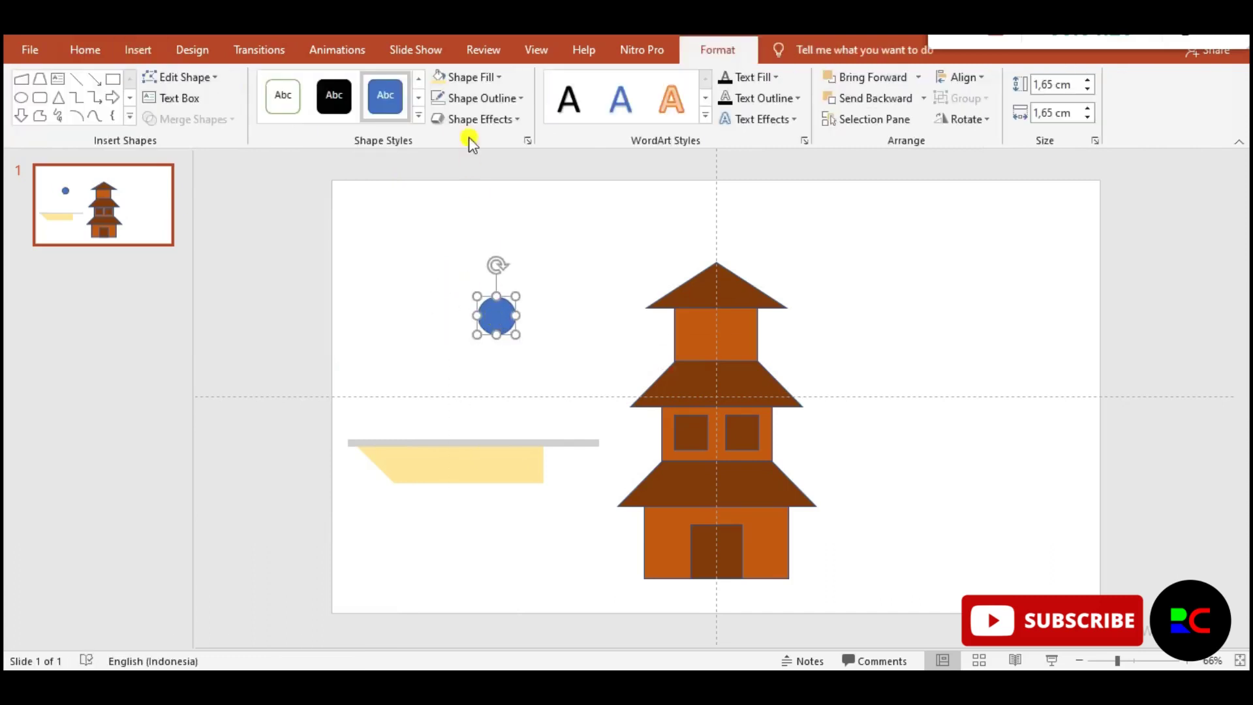
Step: Fill the circle yellow and place it left of the pagoda's peak, near the blade
click(494, 77)
click(653, 219)
mouse_move(499, 308)
mouse_down()
mouse_move(573, 327)
mouse_move(673, 232)
mouse_up()
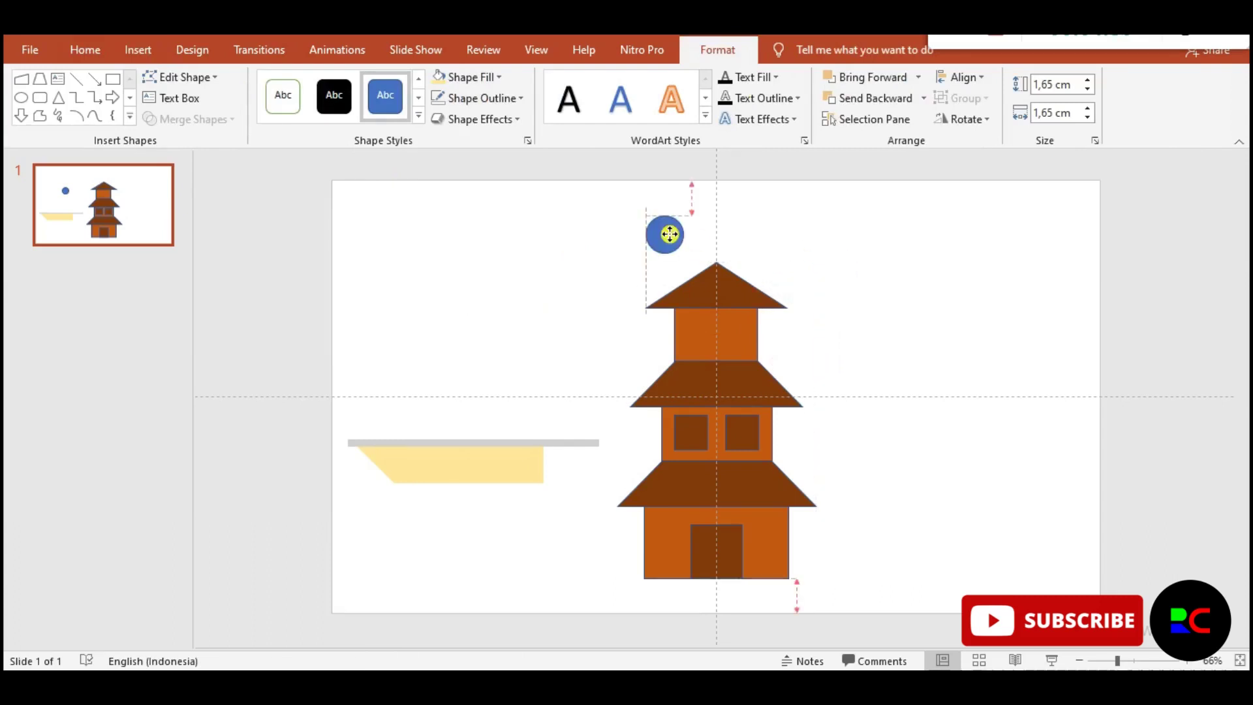
click(482, 77)
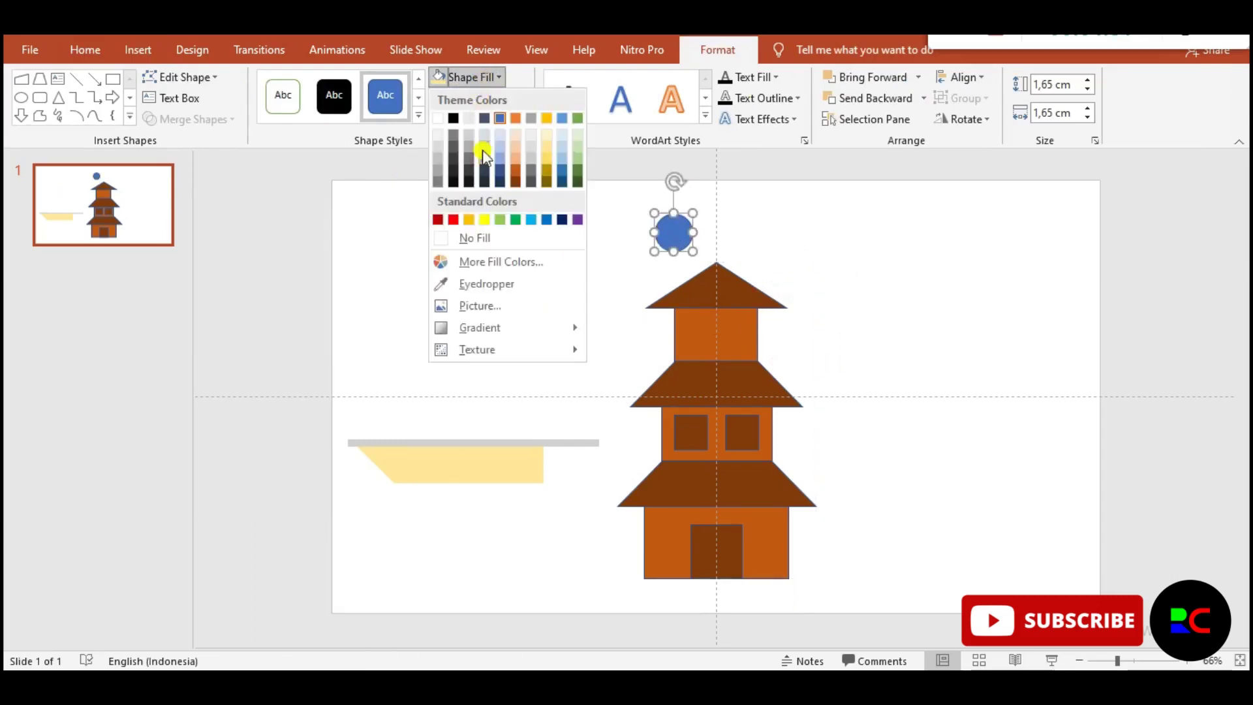
click(470, 219)
drag(674, 235, 540, 284)
Step: Nudge the yellow hub circles down-right and bring the blade group up beside them
click(591, 301)
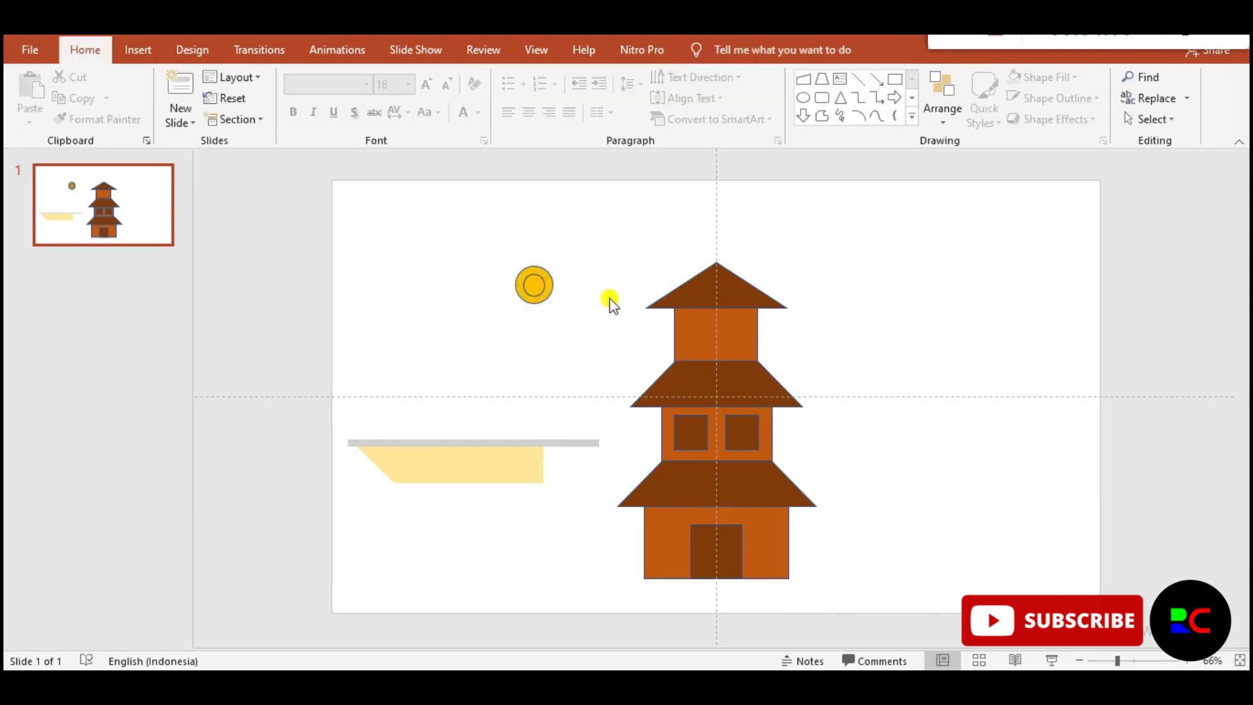
drag(482, 247, 573, 322)
drag(534, 284, 562, 318)
click(527, 465)
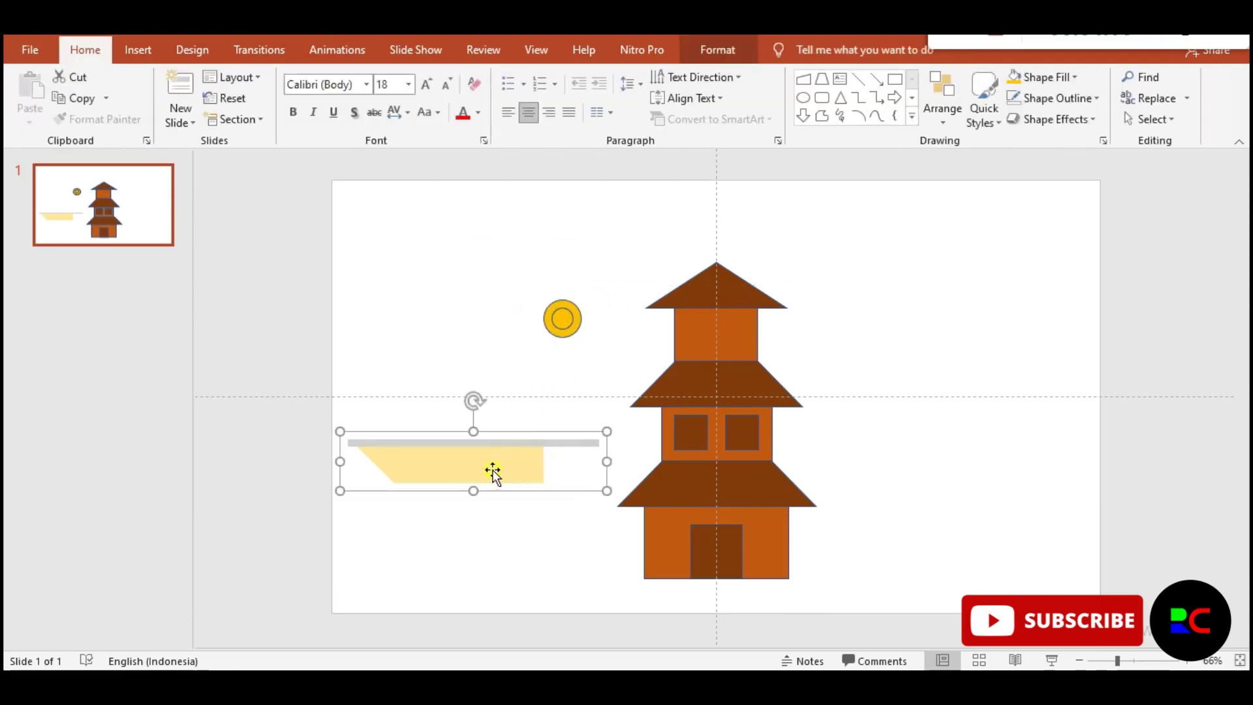
mouse_move(492, 469)
mouse_down()
mouse_move(456, 348)
mouse_move(478, 327)
mouse_move(436, 298)
mouse_up()
Step: Group the two hub circles and move the blade so its grey bar meets the hub
drag(600, 279, 546, 335)
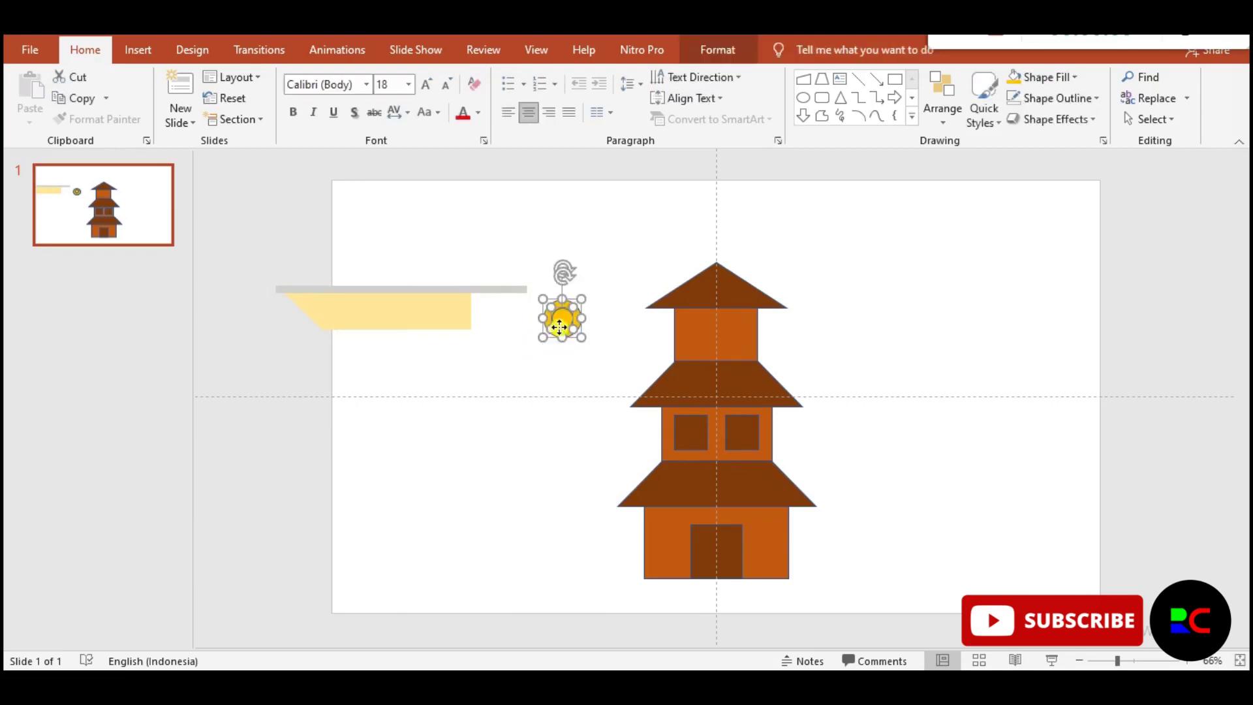
right_click(571, 336)
click(738, 433)
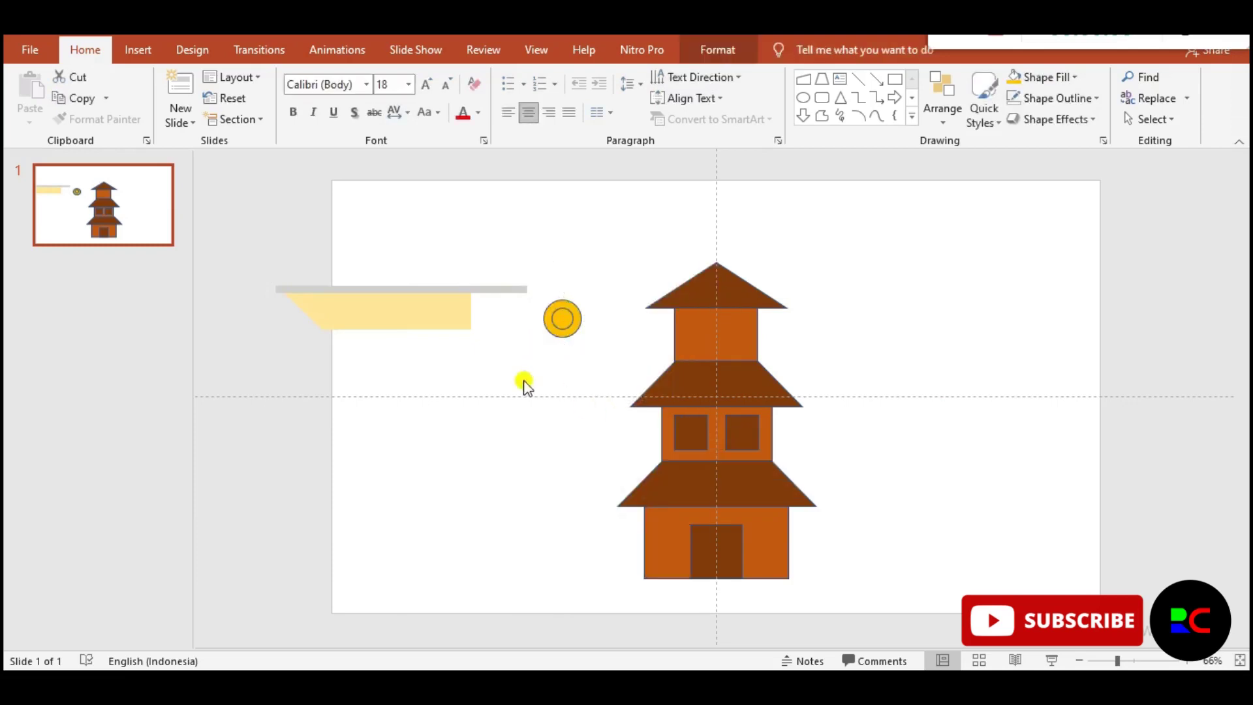
click(523, 383)
drag(477, 294, 512, 321)
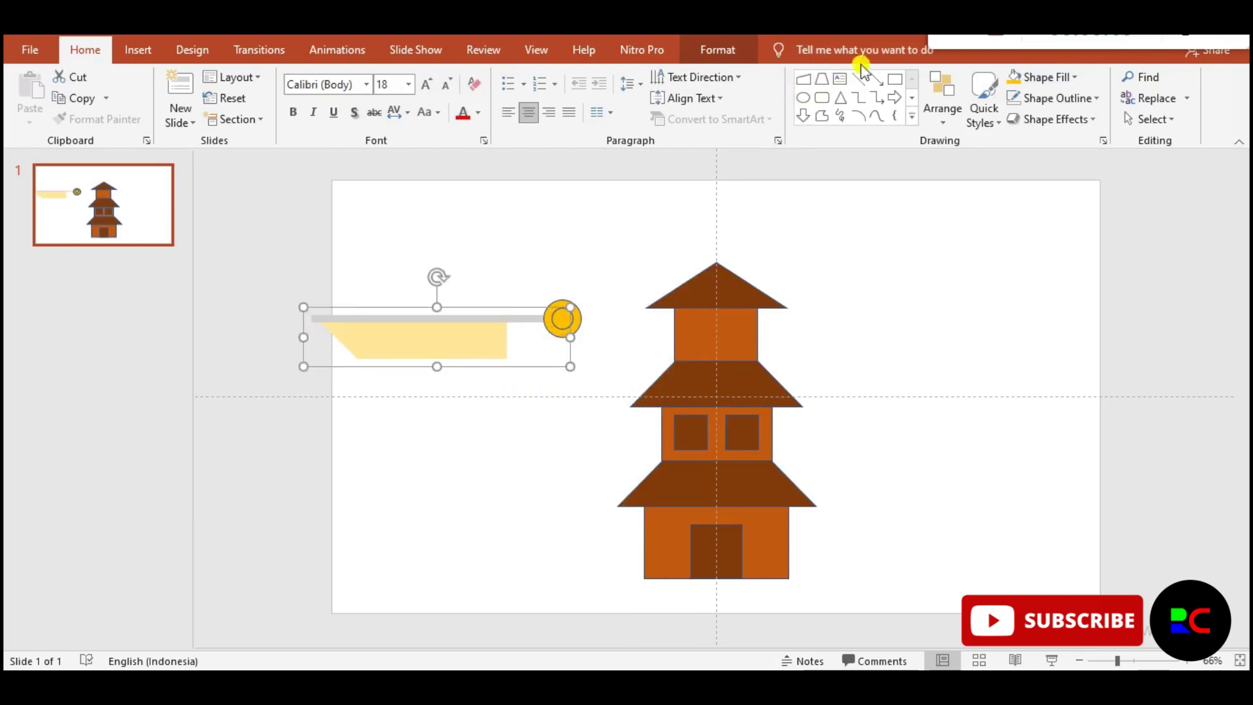
click(718, 51)
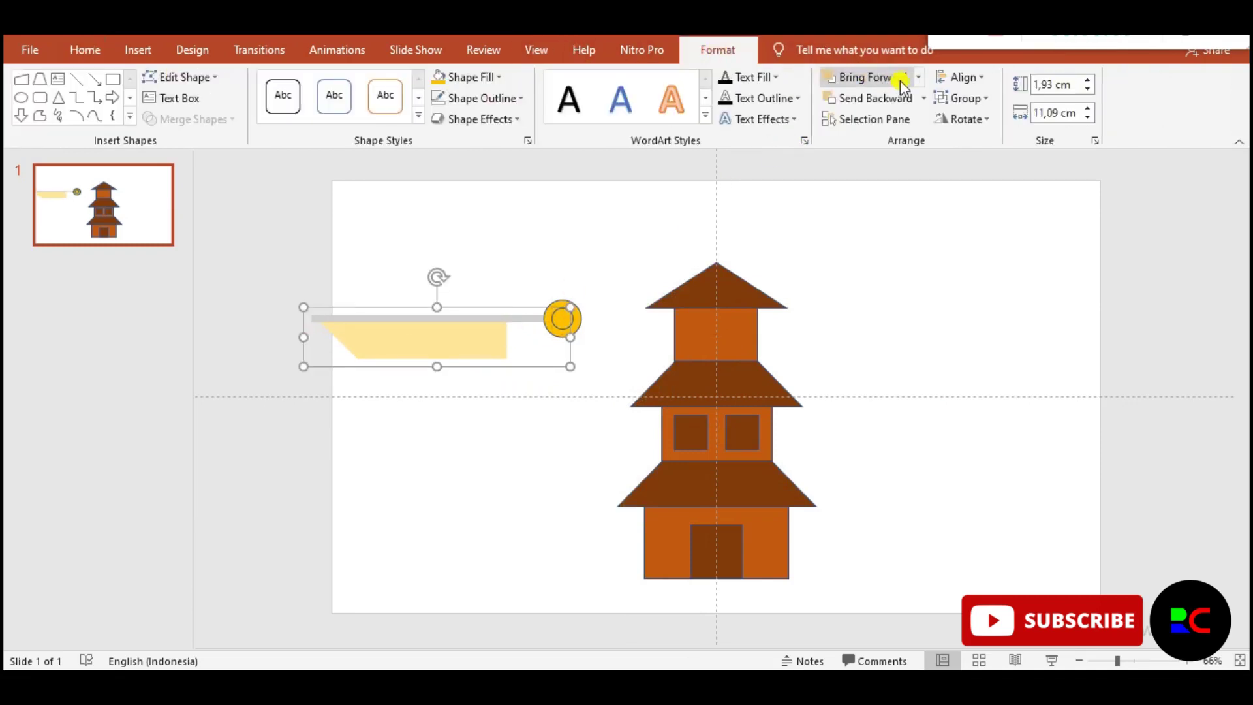
Step: Copy the blade and rotate the copy to point downward beneath the hub
drag(476, 338, 484, 433)
mouse_move(447, 372)
mouse_down()
mouse_move(395, 397)
mouse_move(392, 431)
mouse_move(569, 410)
mouse_up()
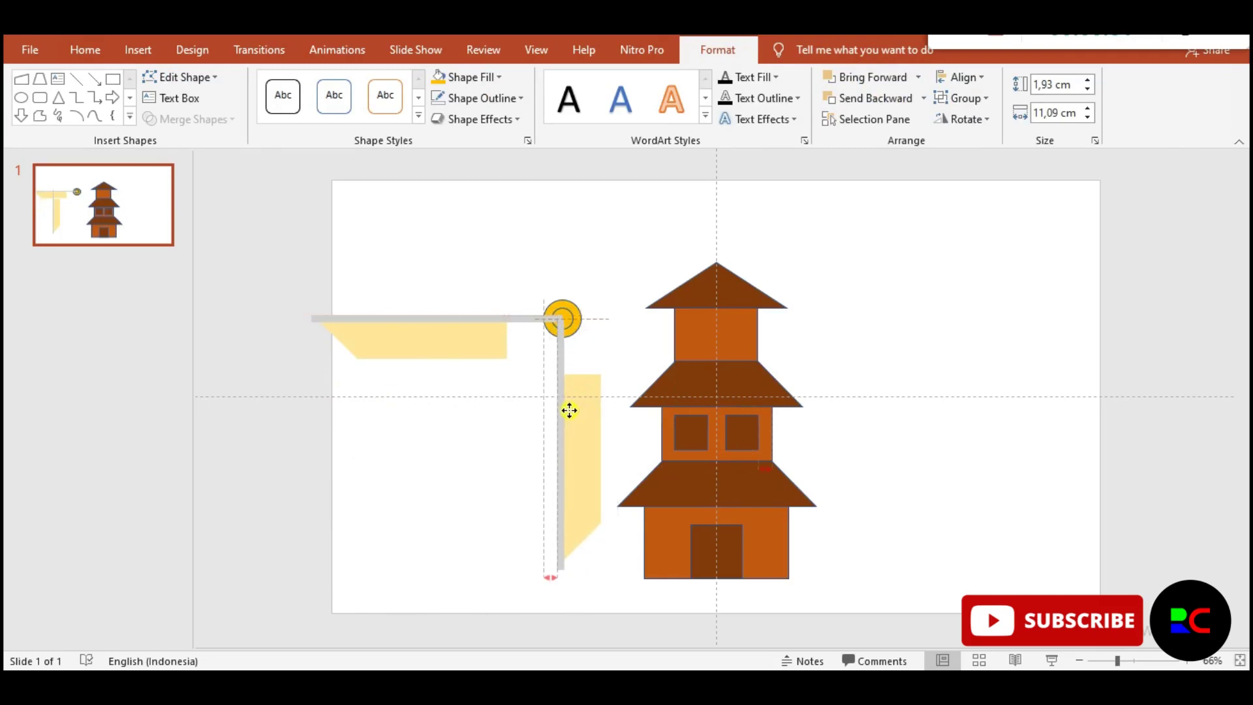
drag(570, 410, 715, 467)
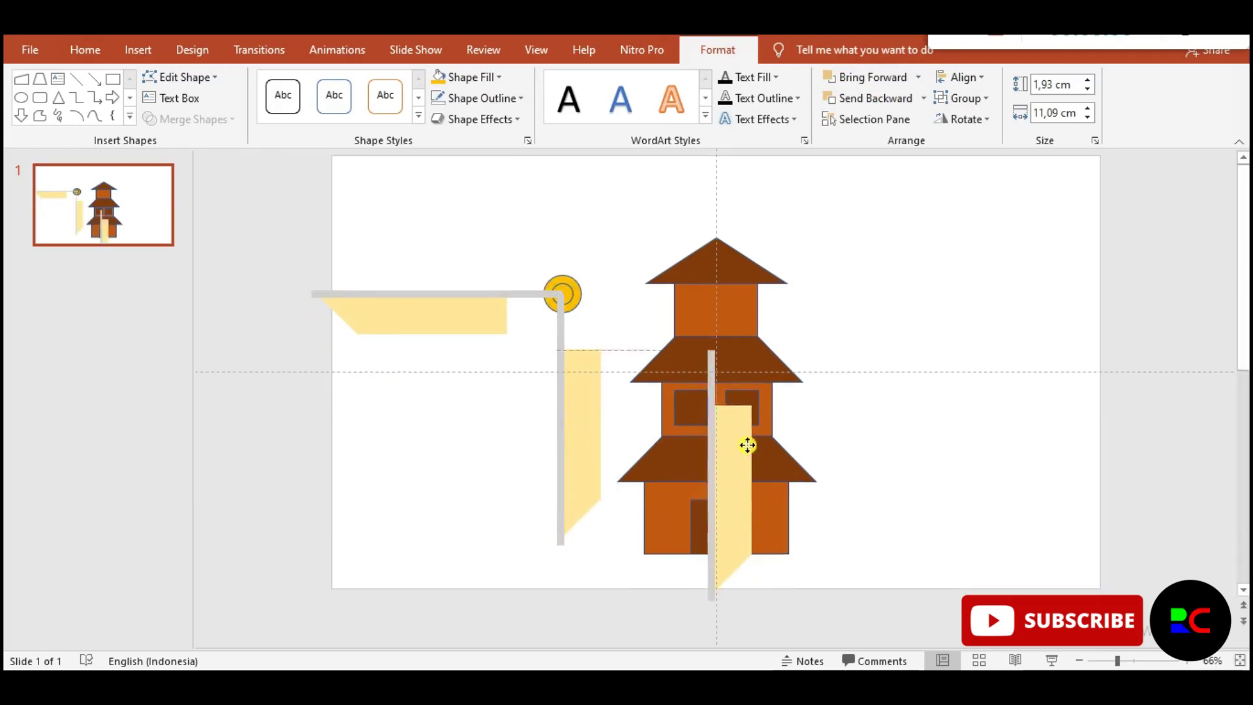
Step: Set more blade copies to the right of and above the hub, aligning upper and lower blades with it
mouse_move(660, 484)
mouse_down()
mouse_move(664, 621)
mouse_move(720, 640)
mouse_up()
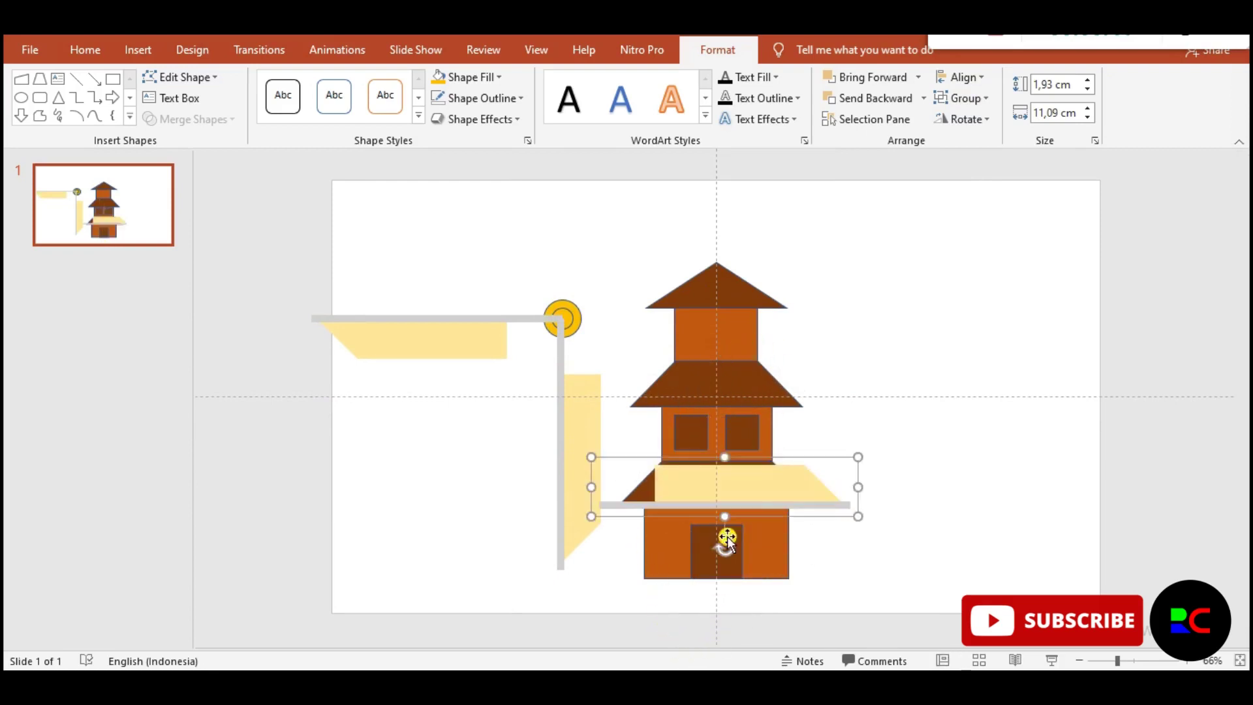
drag(727, 537, 658, 300)
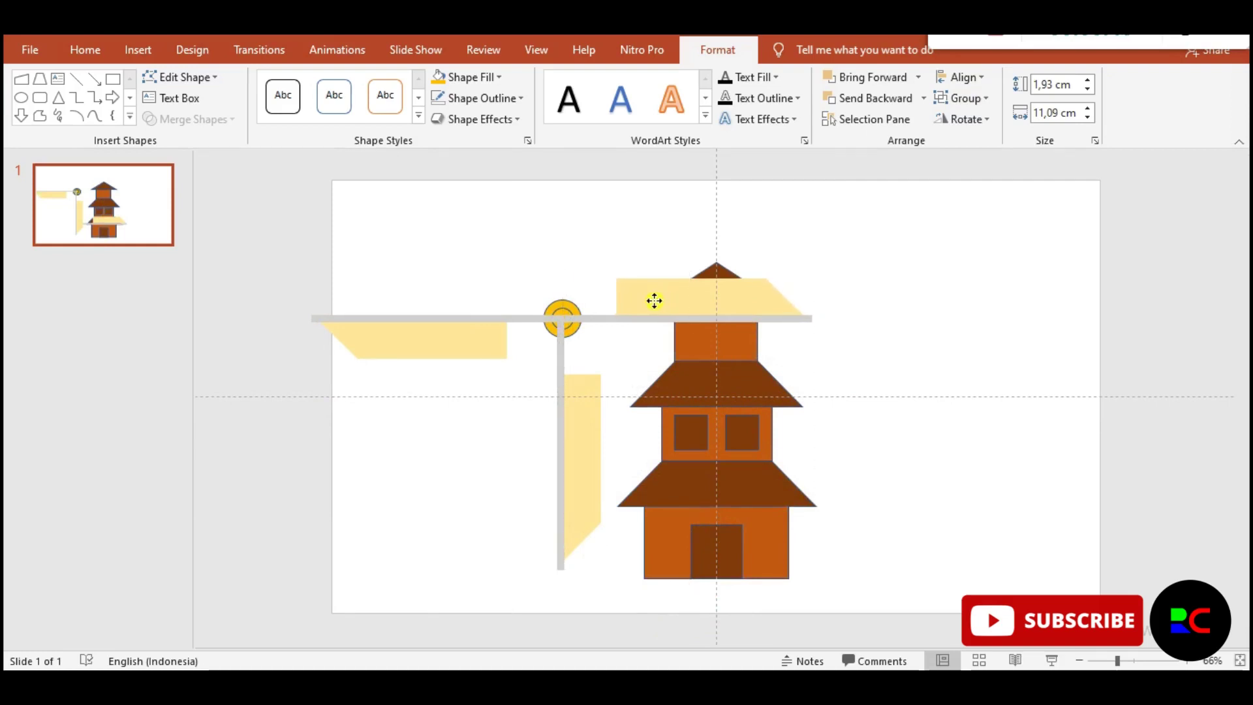
mouse_move(654, 301)
mouse_down()
mouse_move(660, 248)
mouse_move(721, 307)
mouse_move(731, 266)
mouse_move(756, 280)
mouse_up()
drag(666, 291, 551, 238)
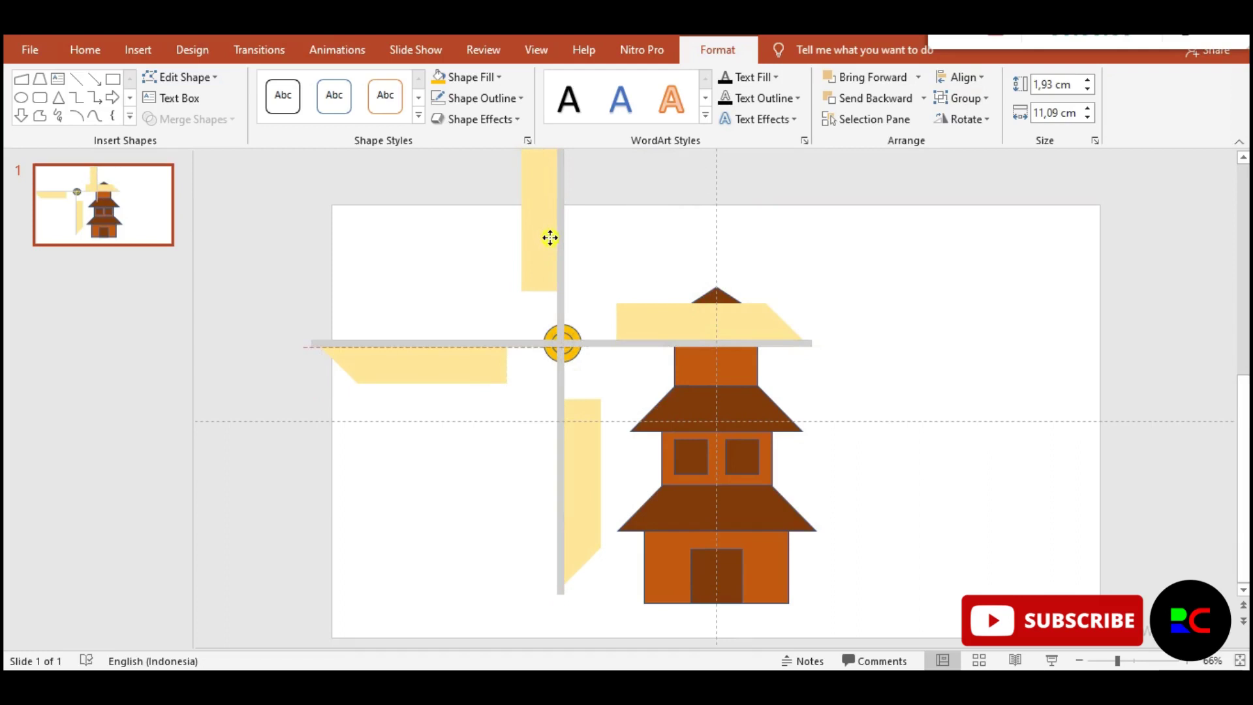
click(624, 287)
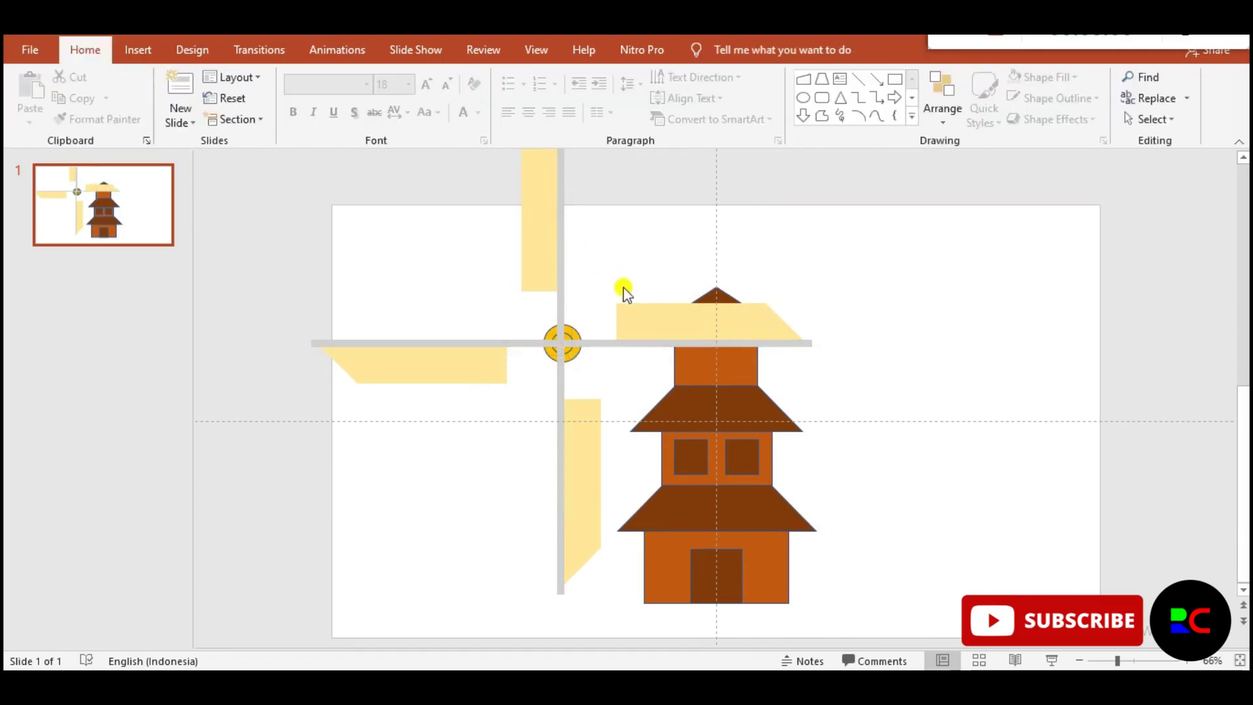
drag(561, 313, 561, 313)
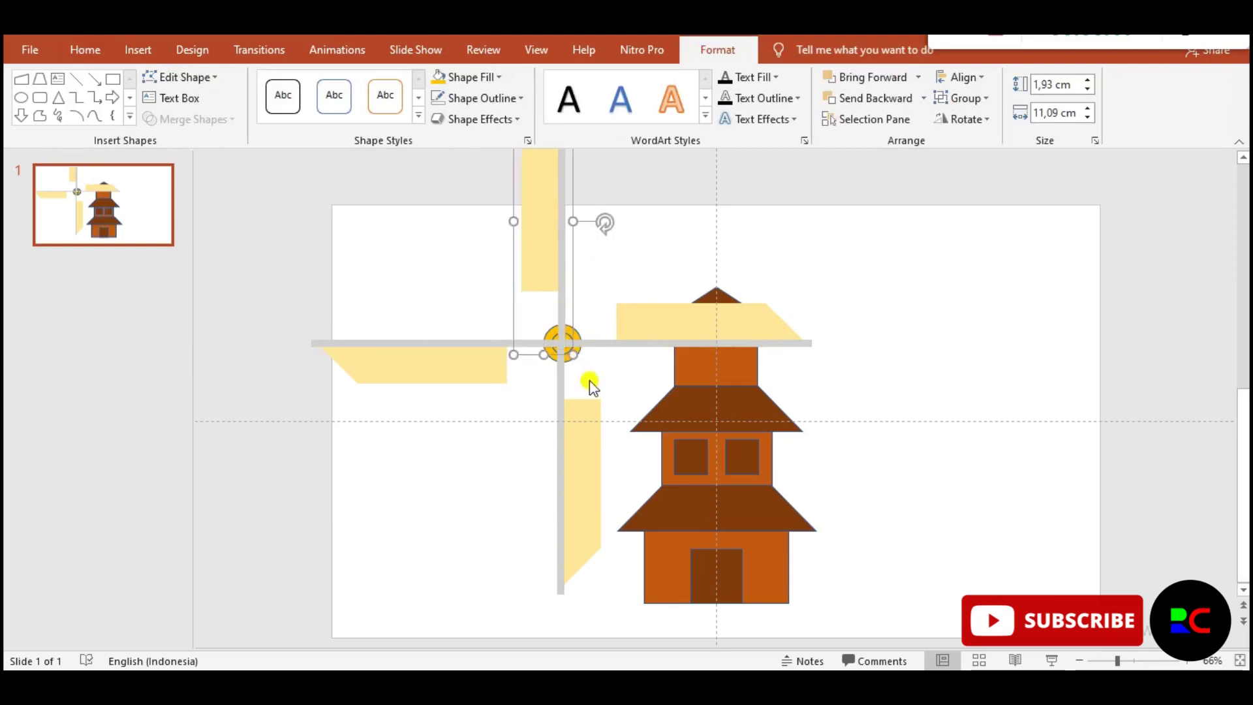
drag(562, 396, 563, 397)
Step: Send the blades behind the hub and group all four blades with the hub
shift+click(558, 268)
shift+click(635, 321)
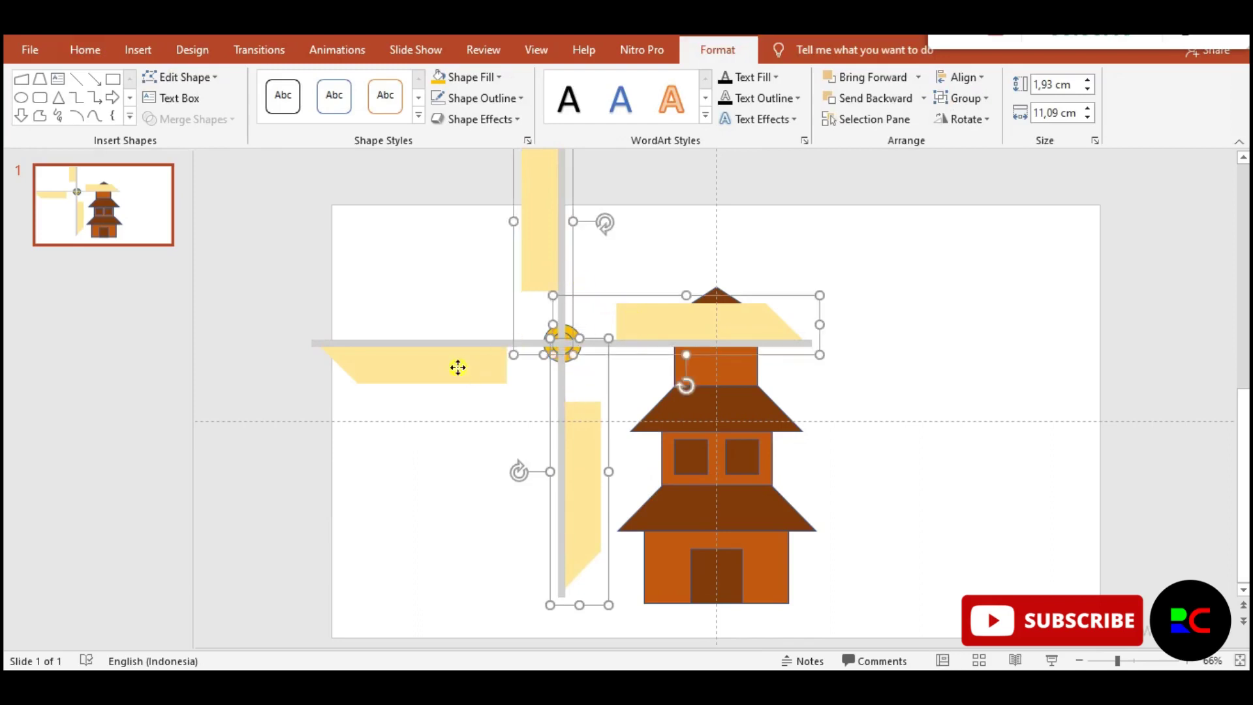
shift+click(456, 366)
click(878, 98)
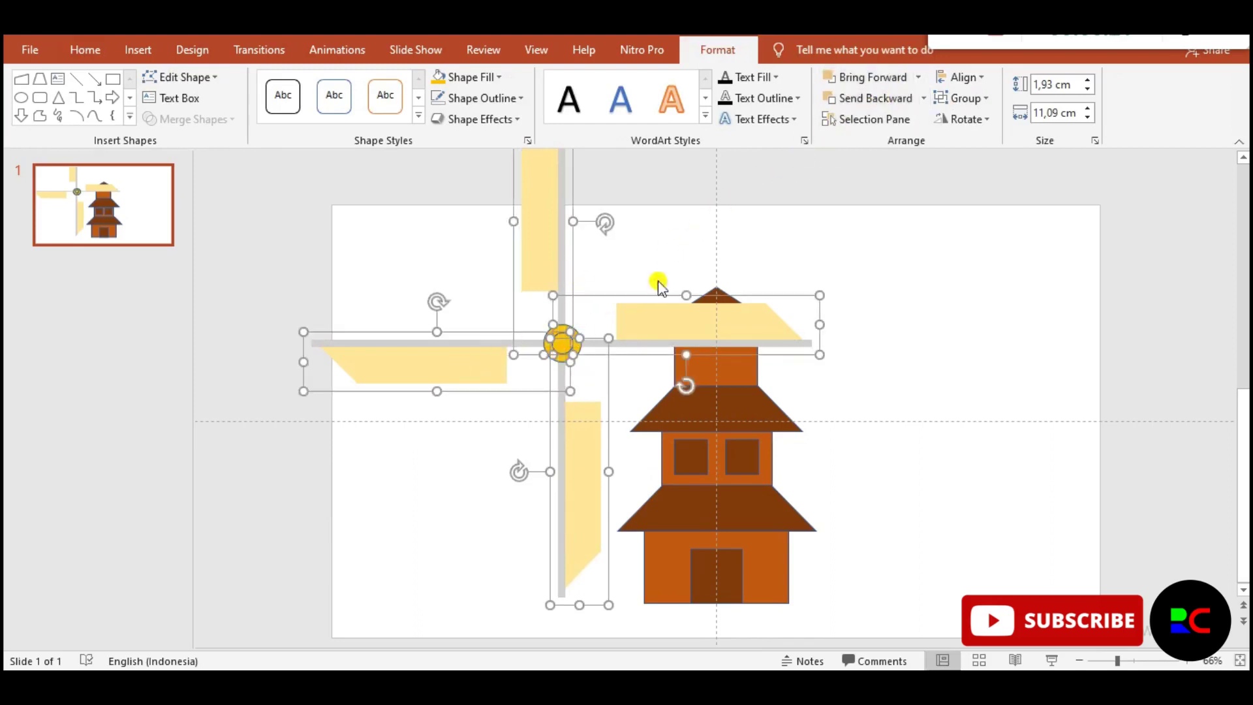
shift+click(565, 350)
right_click(565, 351)
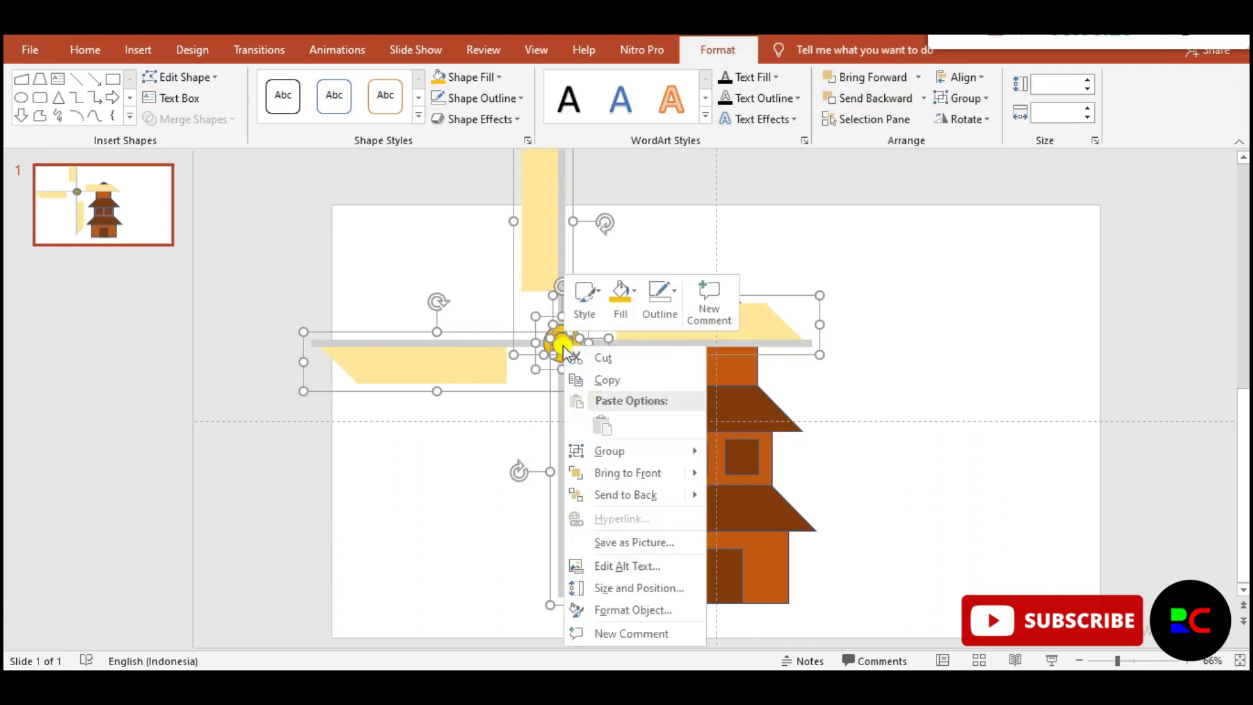
click(722, 453)
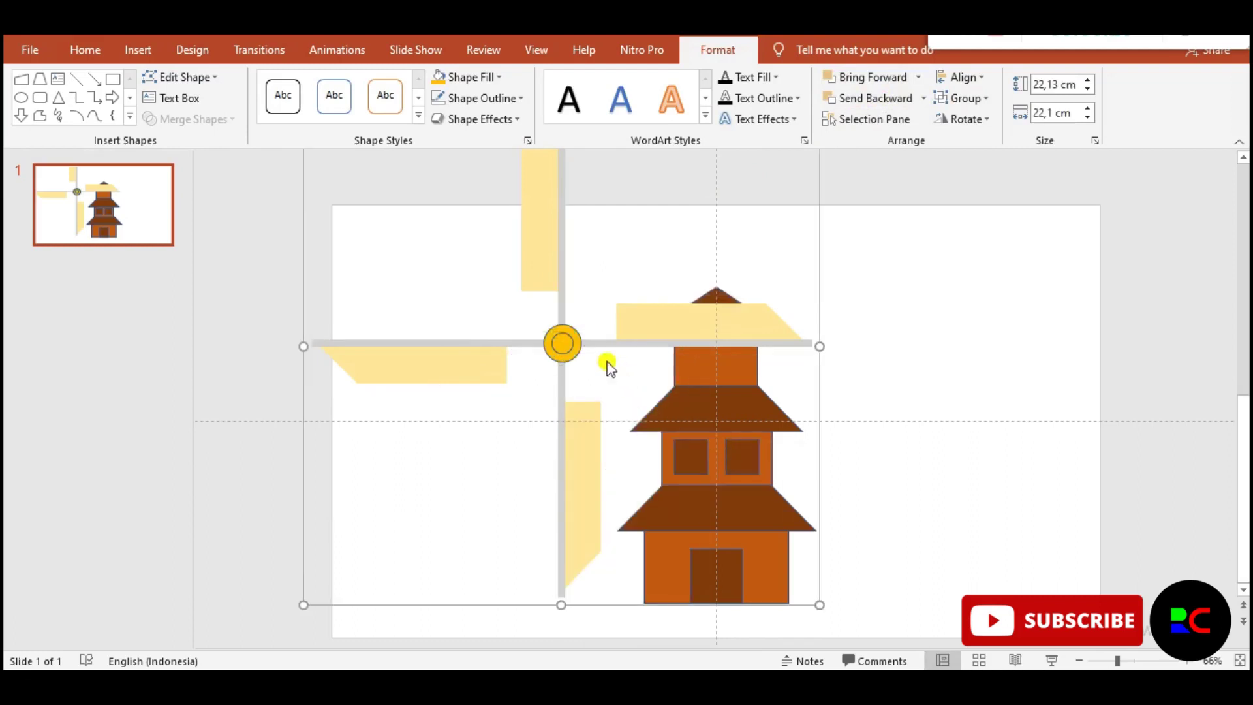
Step: Shrink the sail assembly, rotate it about 45 degrees into an X, and centre it on the tower
mouse_move(560, 343)
mouse_down()
mouse_move(537, 386)
mouse_move(540, 420)
mouse_up()
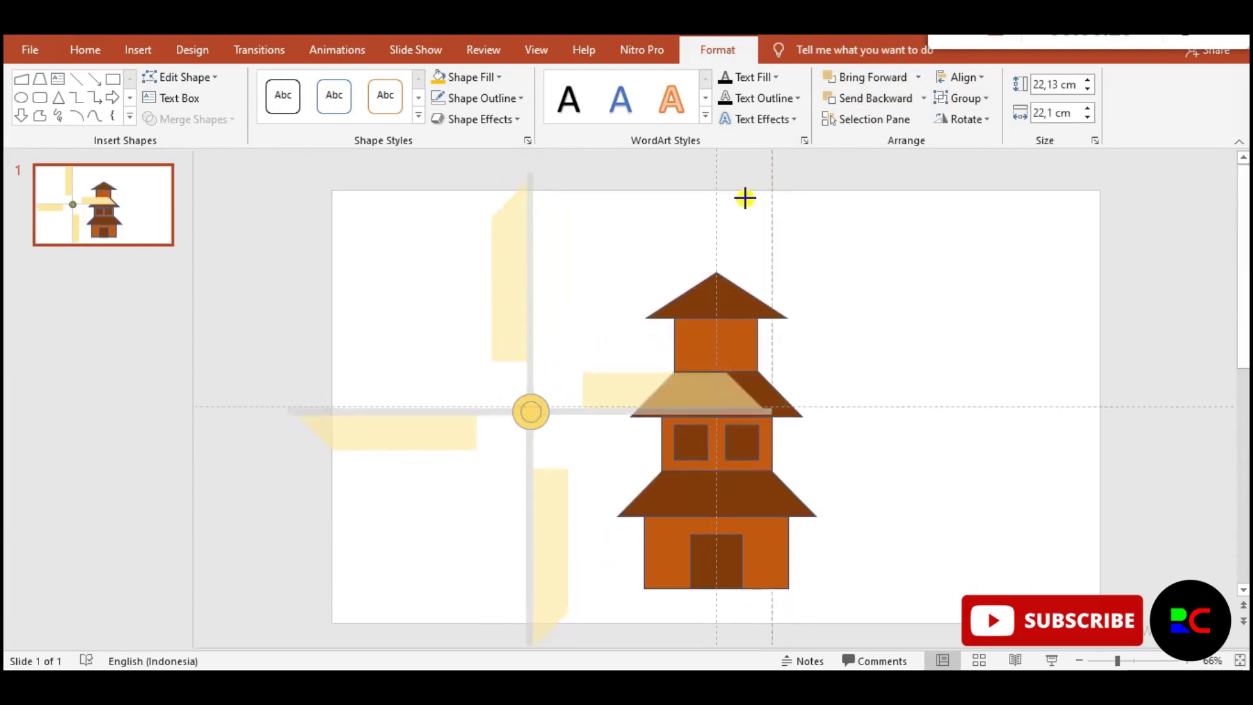
drag(796, 161, 707, 204)
drag(493, 424, 716, 327)
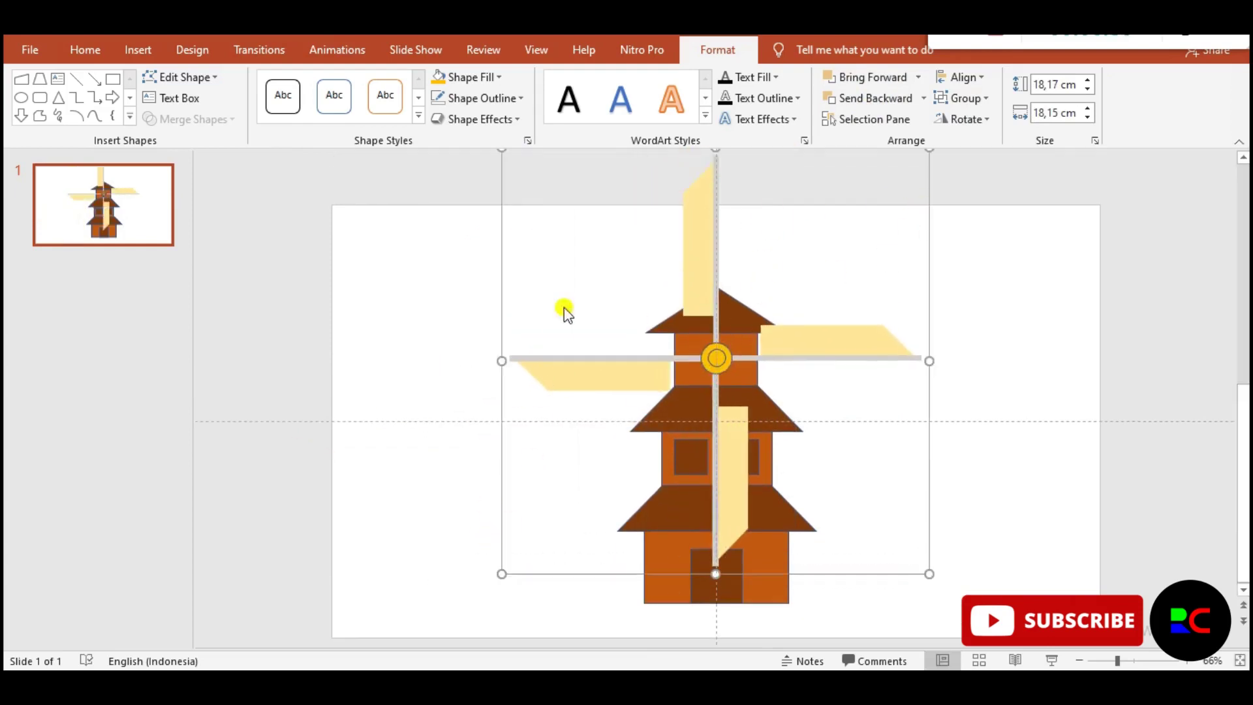
scroll(652, 294, up, 1)
scroll(700, 286, up, 1)
drag(713, 167, 906, 242)
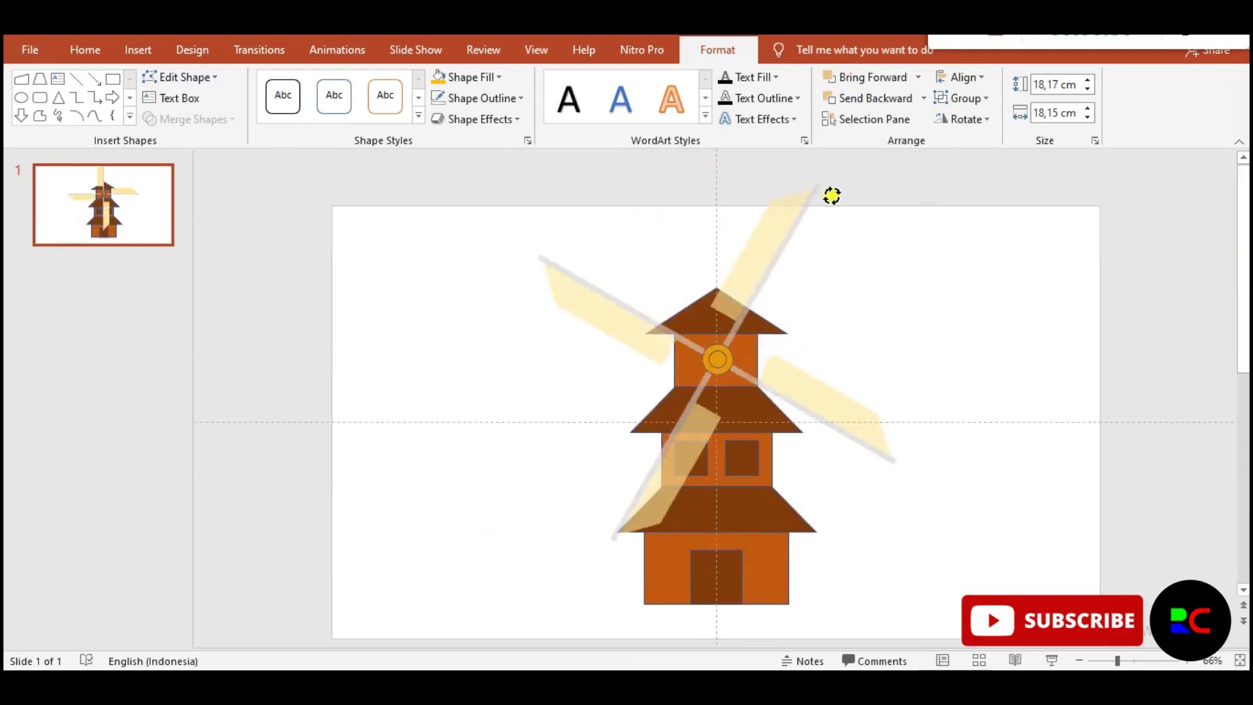
scroll(909, 247, down, 1)
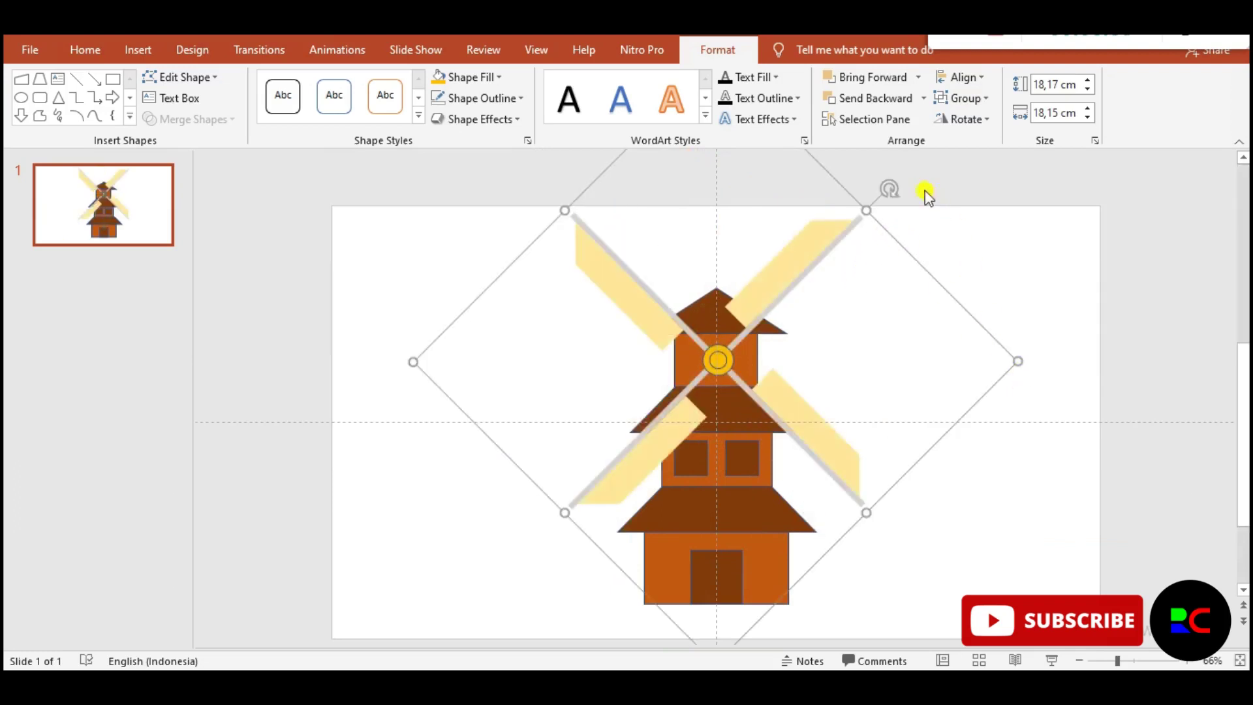
drag(1019, 362, 964, 357)
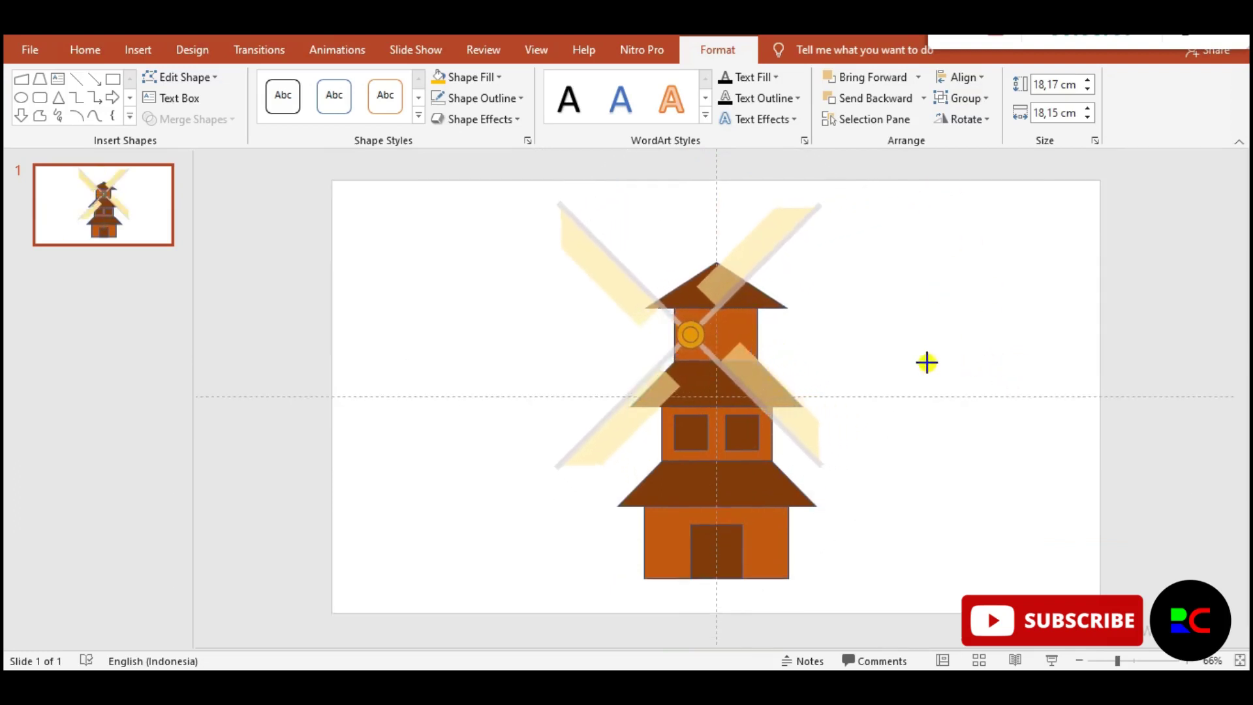
drag(685, 358, 711, 336)
Step: Move the sails off the tower to the left and select all the tower pieces
scroll(805, 307, up, 1)
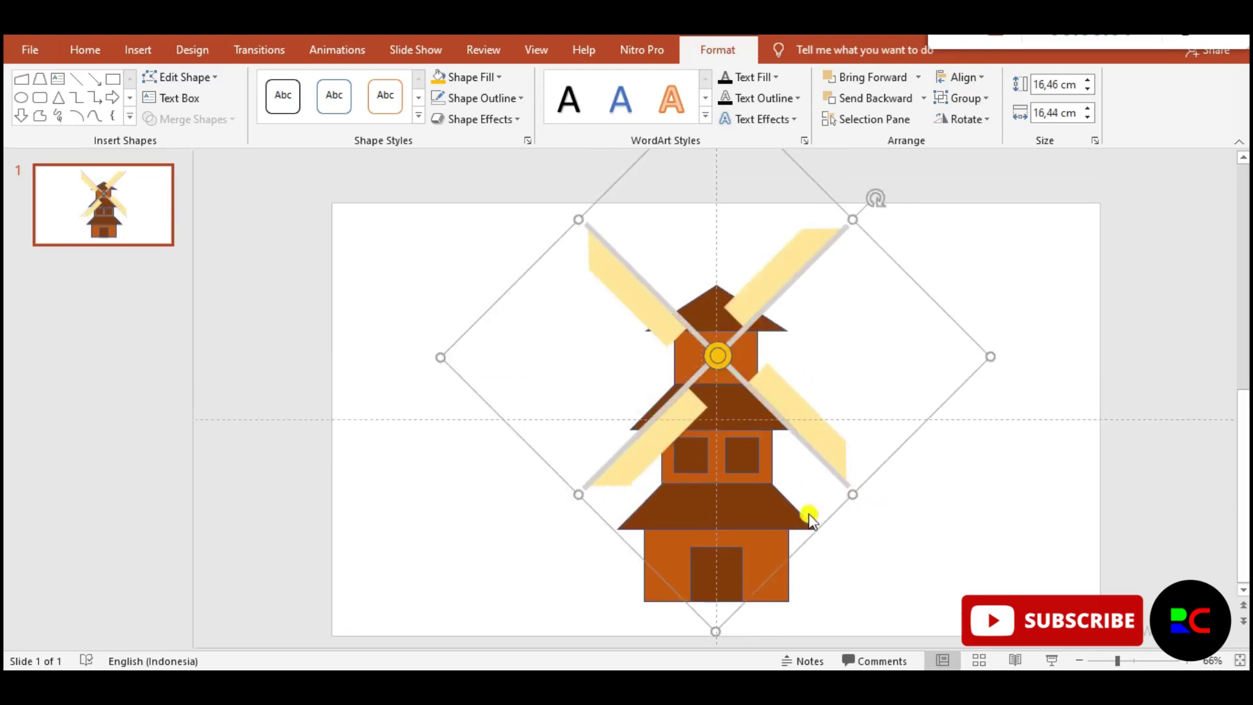
scroll(790, 475, down, 2)
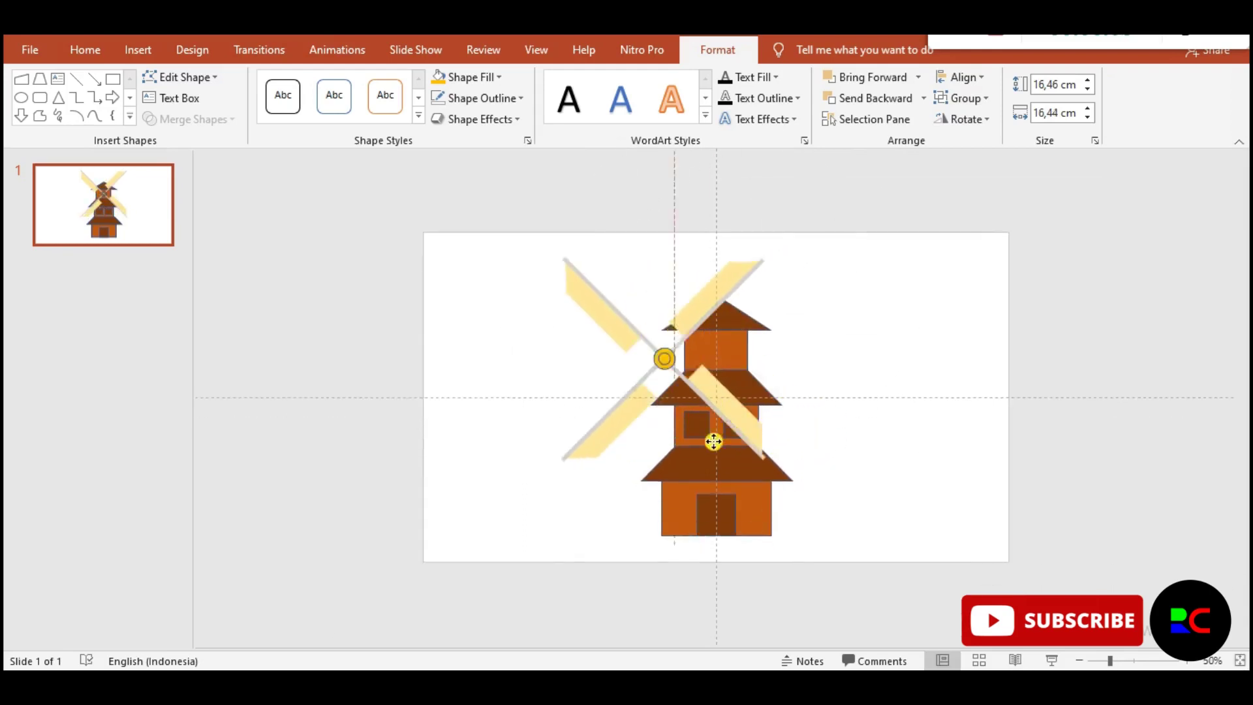
drag(814, 465, 576, 451)
drag(644, 252, 844, 541)
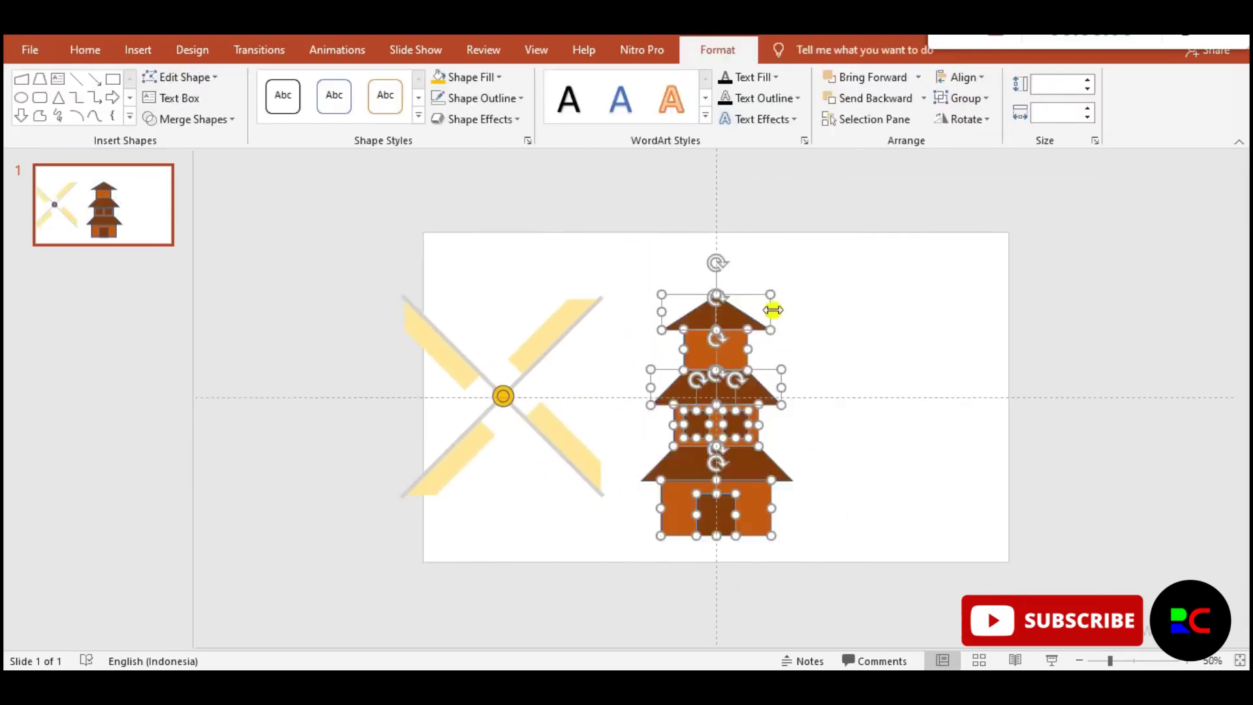
Step: Group all the tower pieces into one object, regrouping after a stray change
right_click(742, 351)
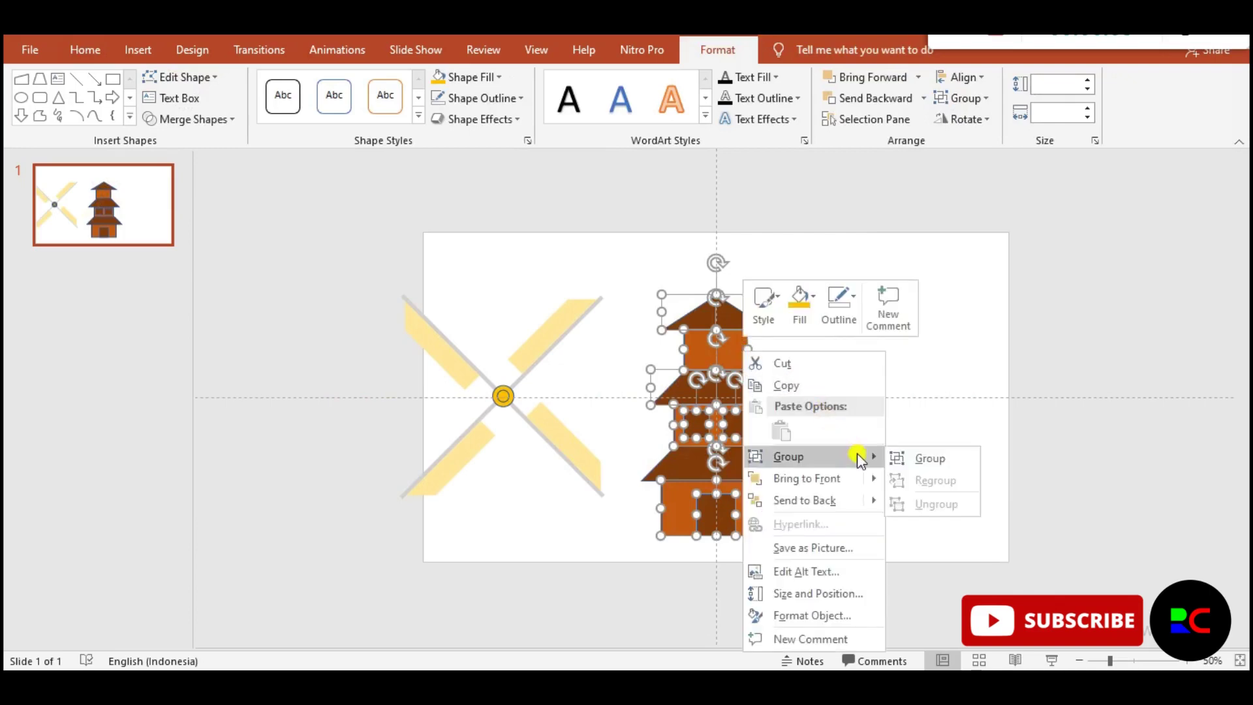
click(903, 459)
drag(792, 285, 790, 287)
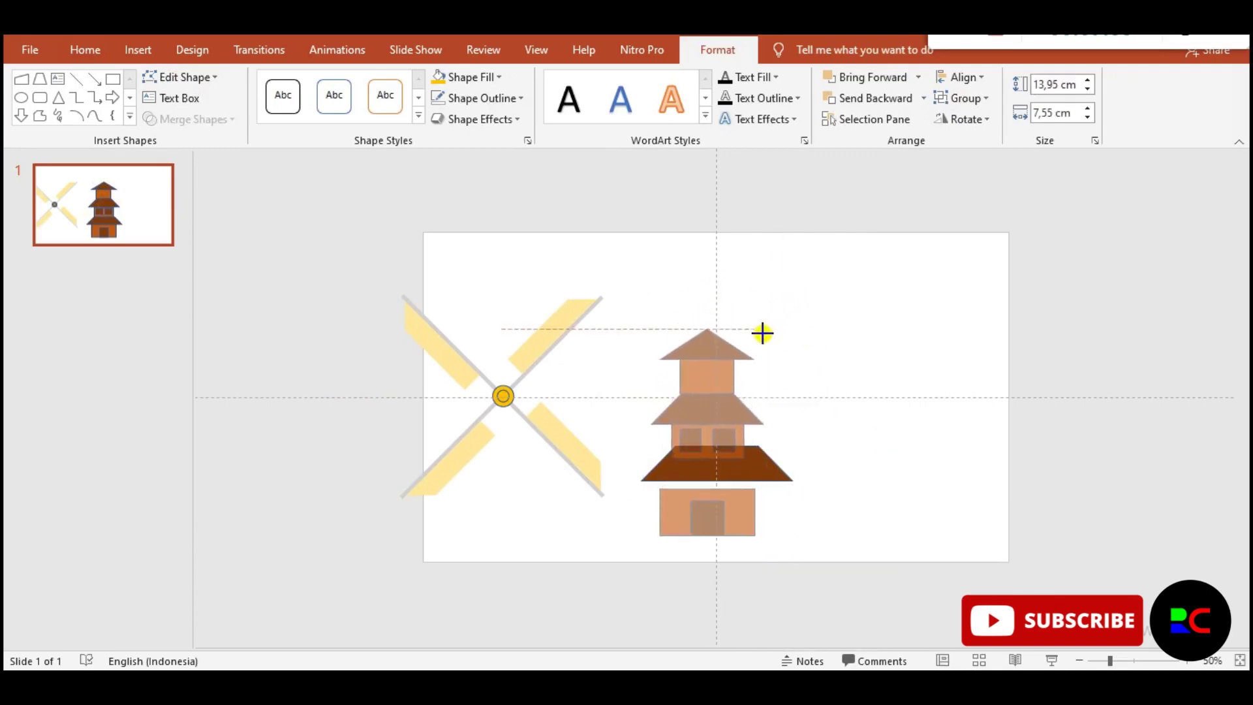
key(ctrl+shift+g)
click(654, 292)
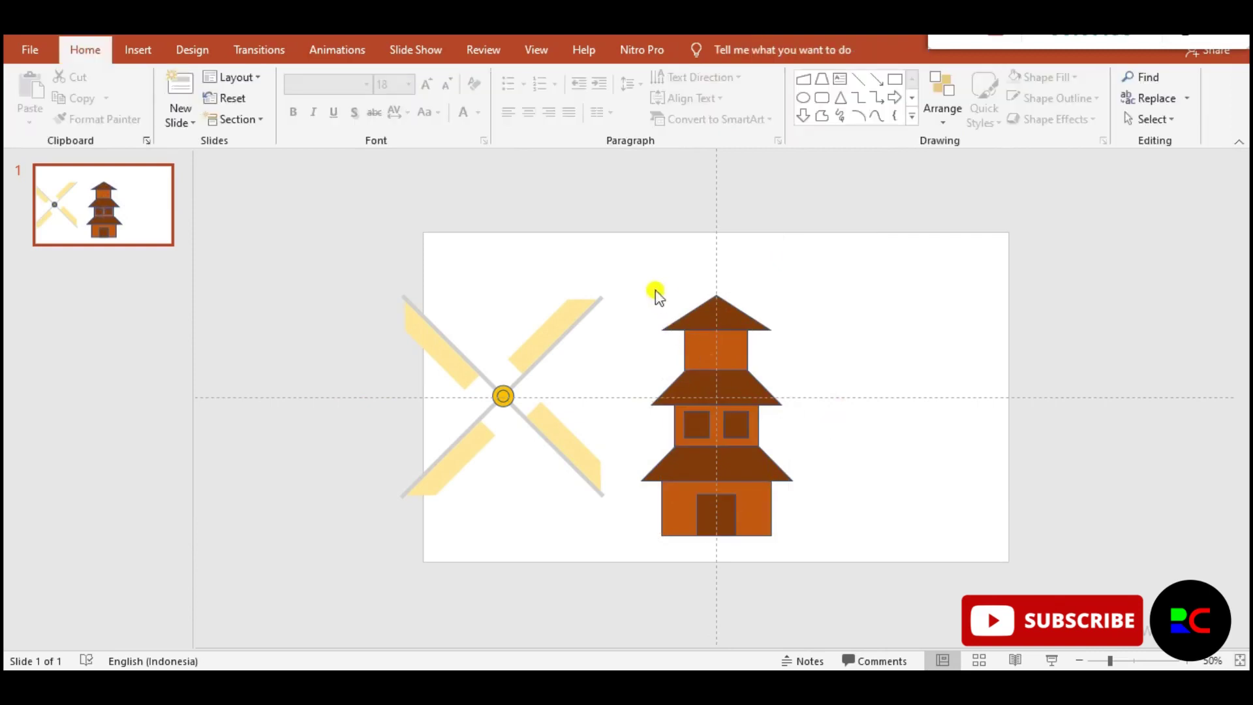
drag(630, 260, 836, 575)
right_click(745, 463)
mouse_move(791, 271)
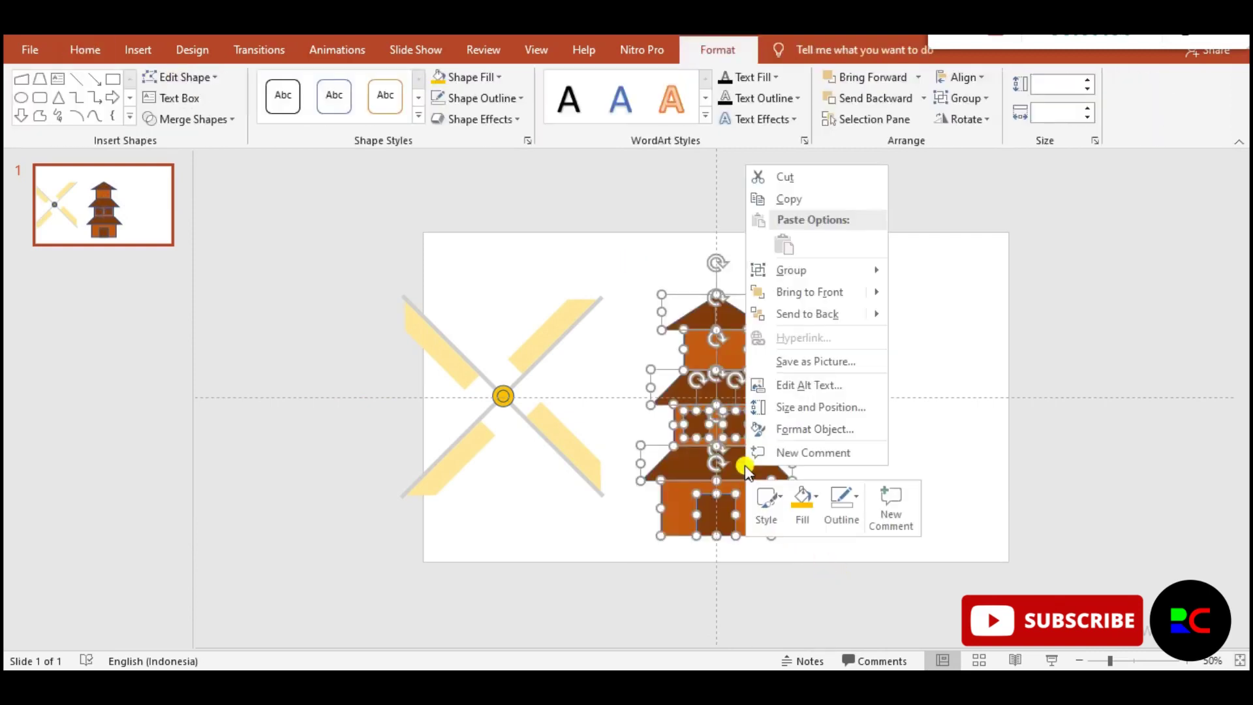
click(918, 272)
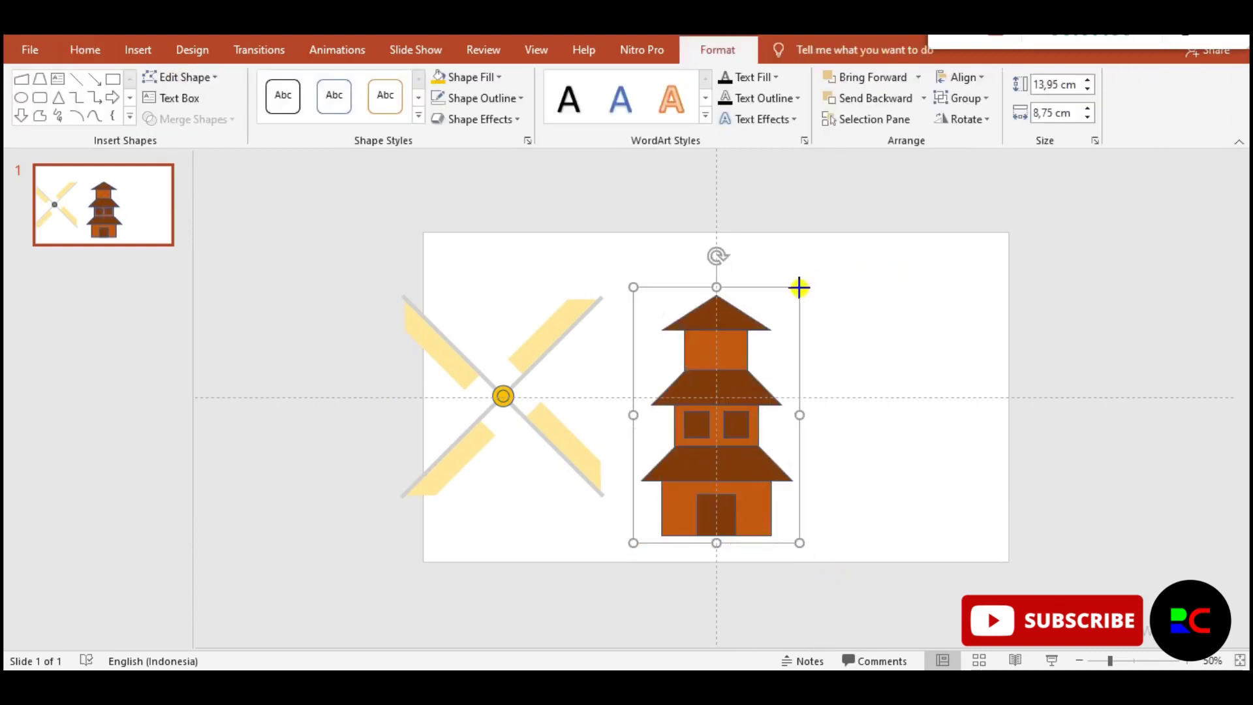
Step: Shrink the tower group proportionally to 11.77 × 7.38 cm and reposition it slightly
drag(799, 288, 776, 325)
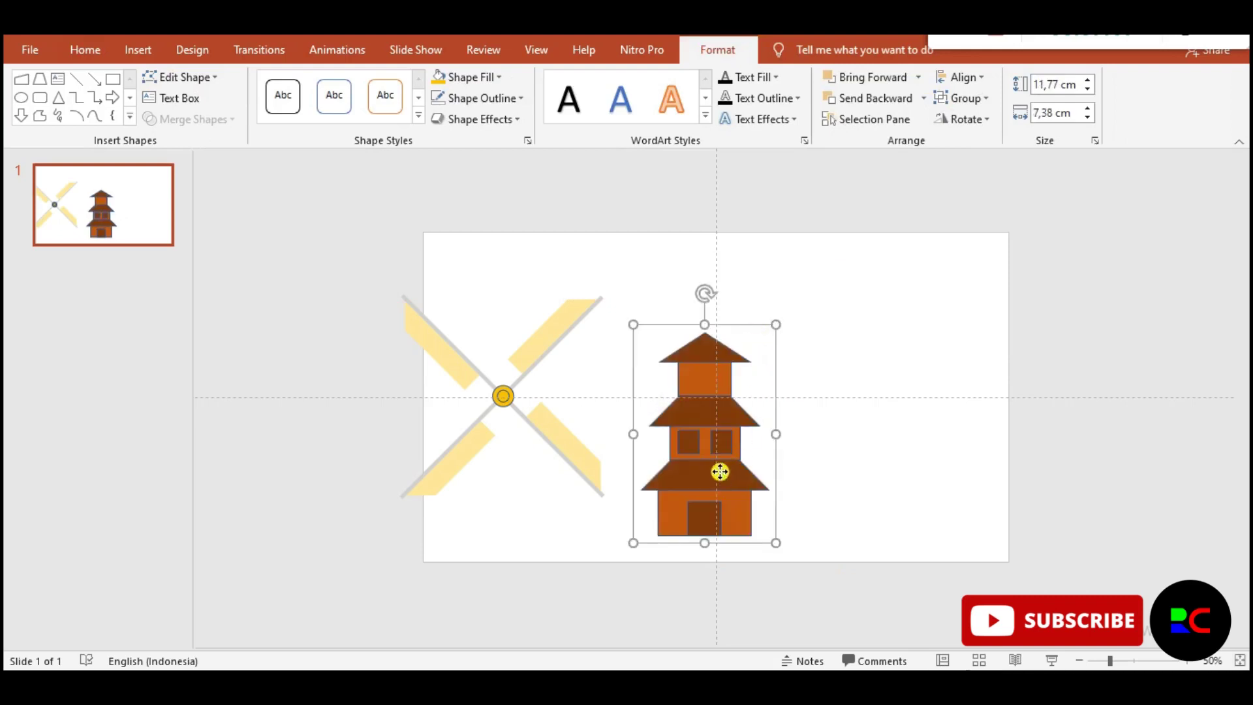
drag(721, 471, 736, 482)
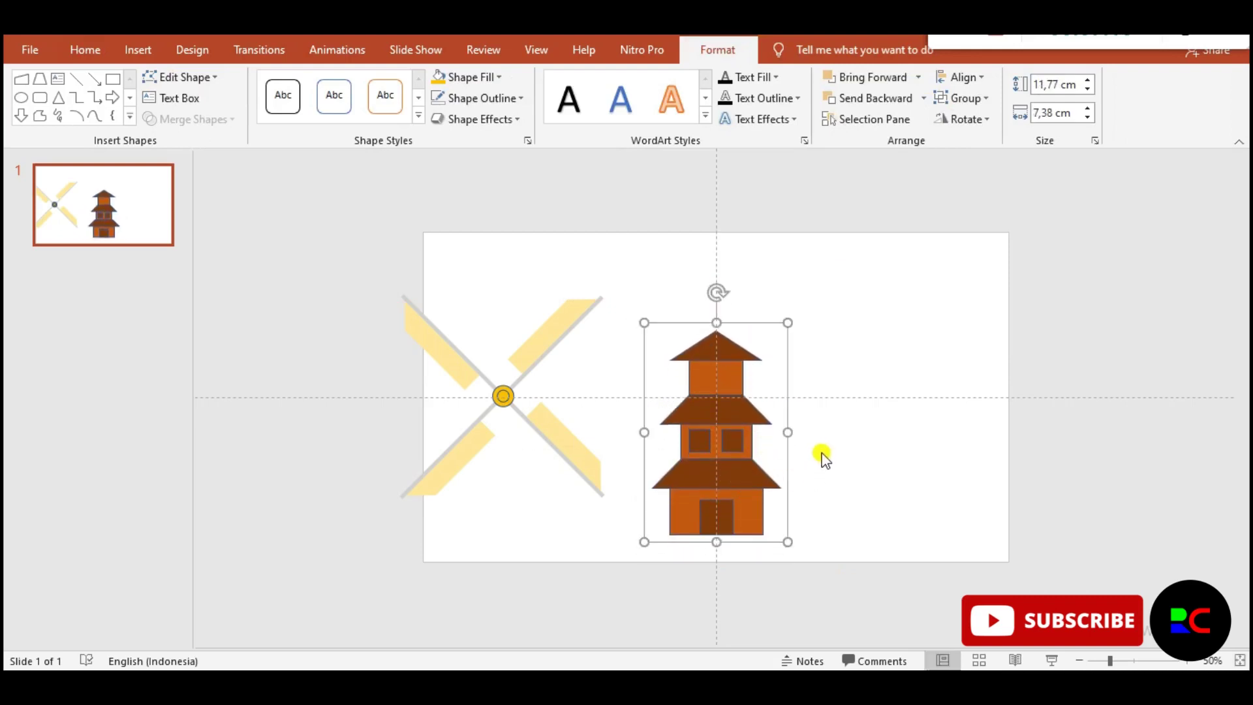
scroll(823, 457, up, 1)
Step: Move the sails onto the tower, enlarge them to 17.69 cm, and centre the hub on the top block
mouse_move(483, 439)
mouse_down()
mouse_move(753, 370)
mouse_move(717, 376)
mouse_up()
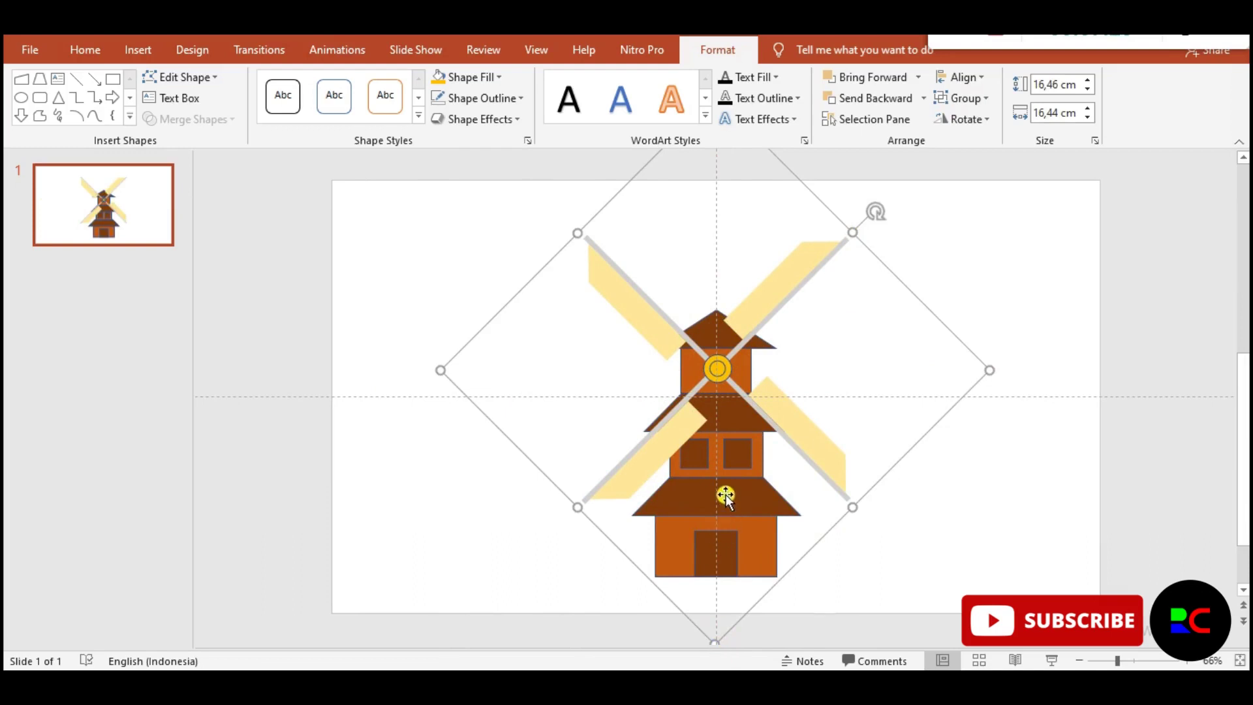
scroll(726, 496, down, 1)
scroll(714, 626, up, 1)
drag(715, 626, 713, 662)
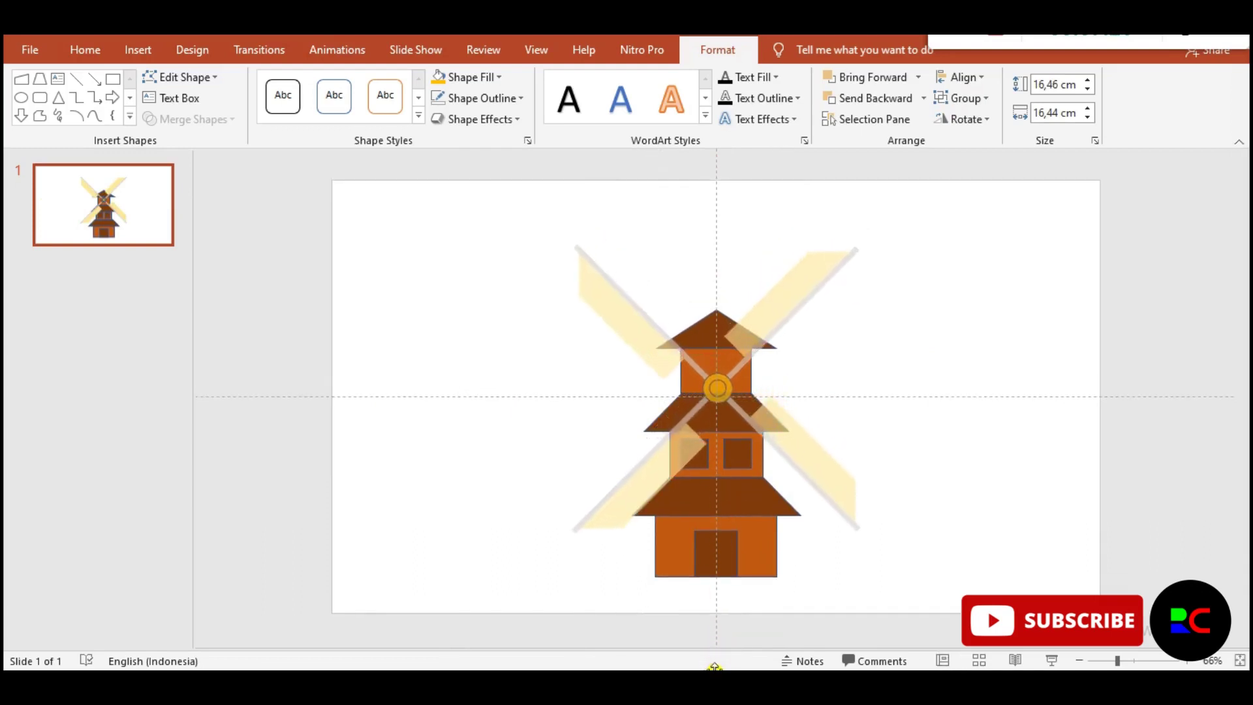
drag(715, 399, 712, 384)
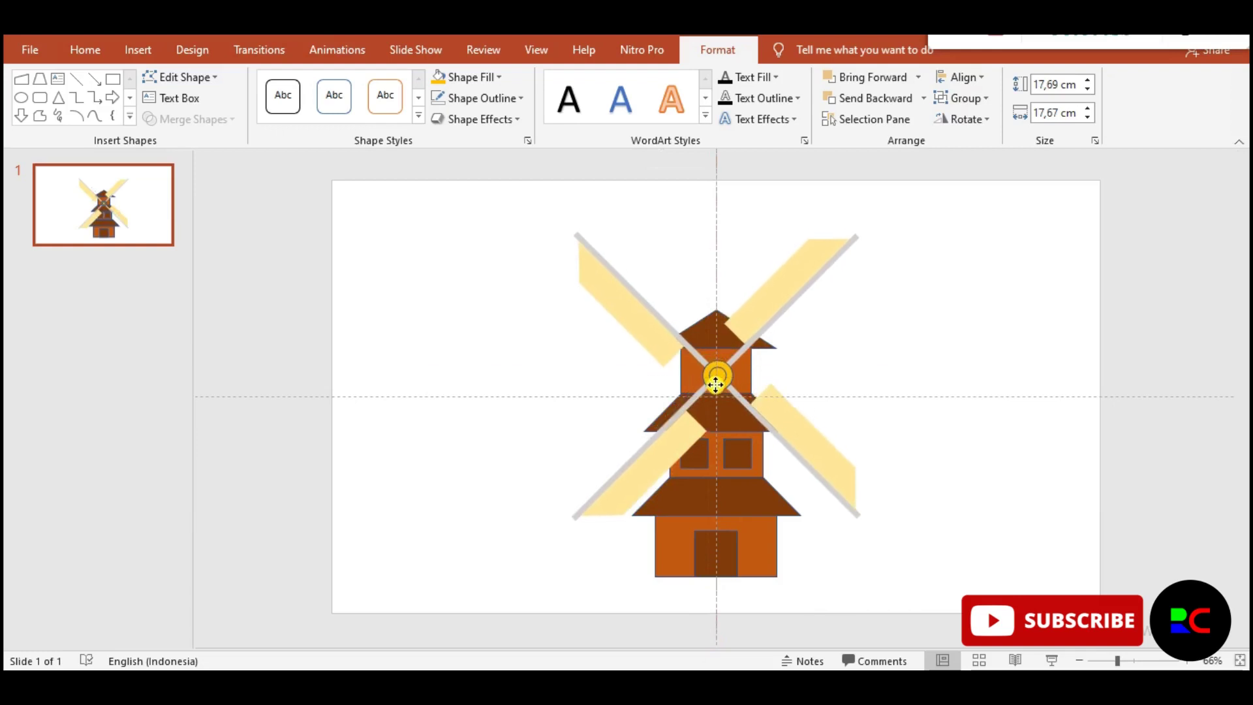
click(834, 406)
drag(711, 368, 718, 369)
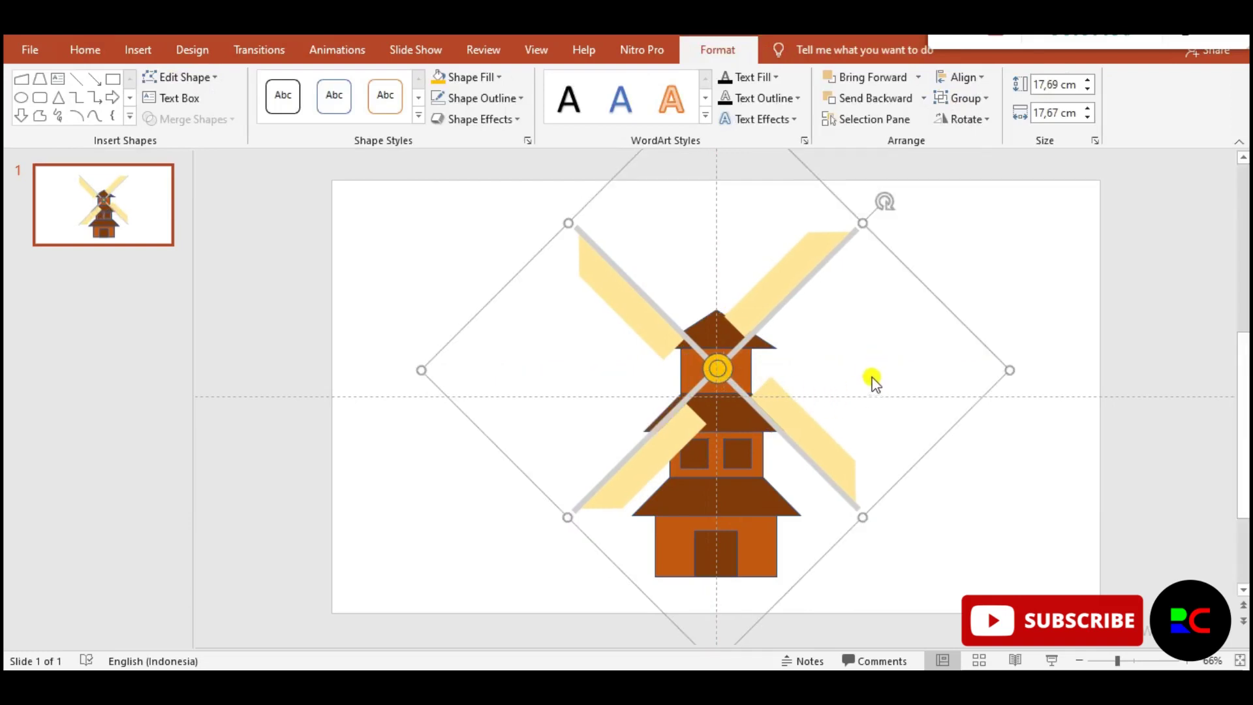
scroll(874, 384, up, 1)
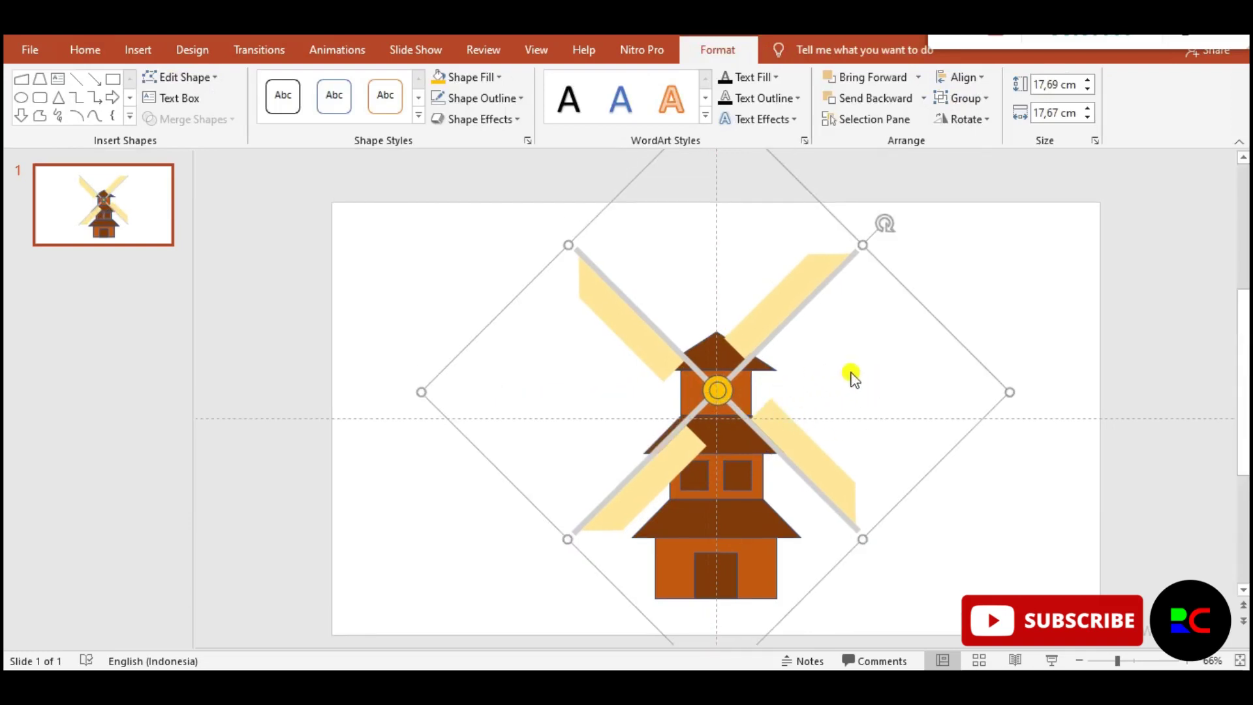
Step: Add a Spin emphasis animation to the sail group
click(318, 49)
click(801, 116)
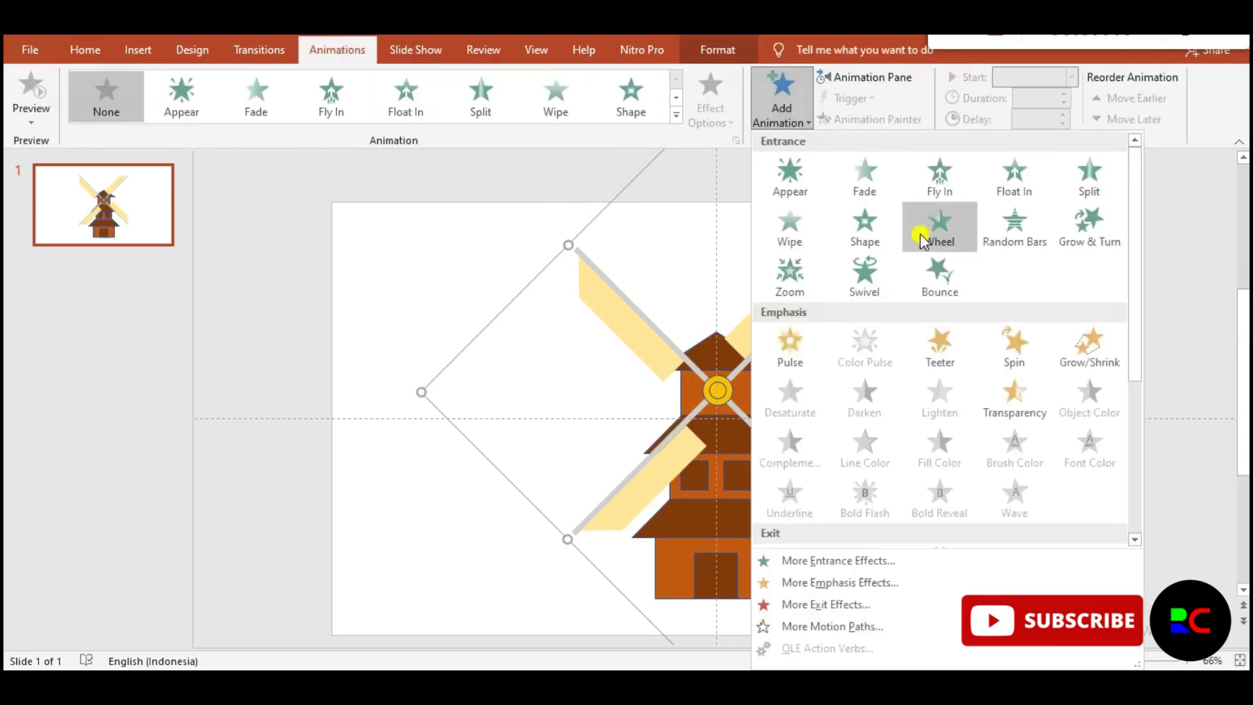
click(1009, 343)
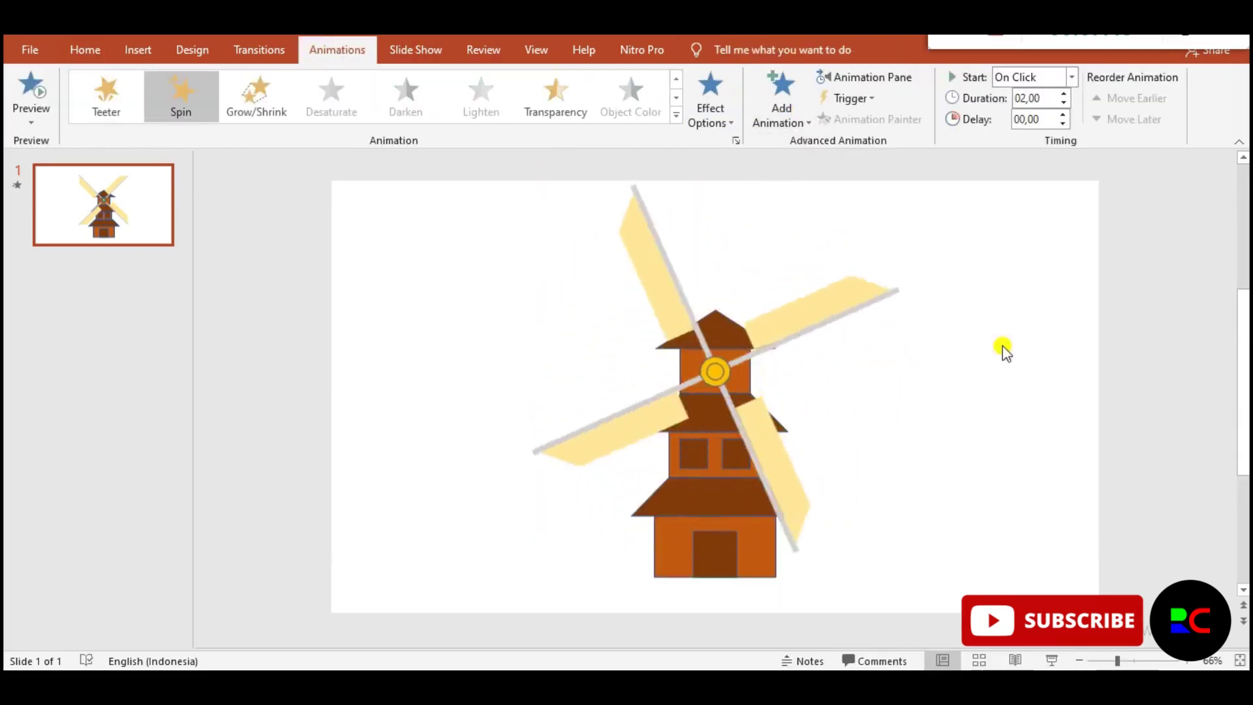
Step: Set Group 39's Spin timing to a 3-second duration with a repeat count
click(805, 349)
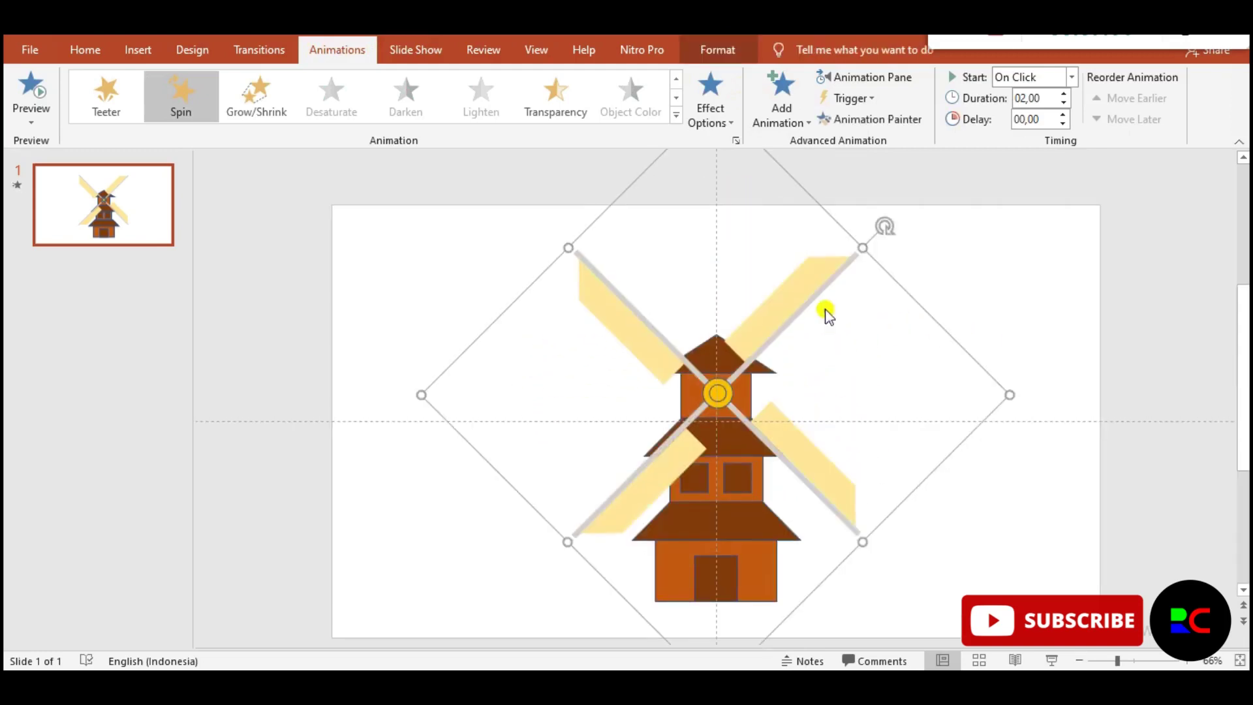
click(904, 77)
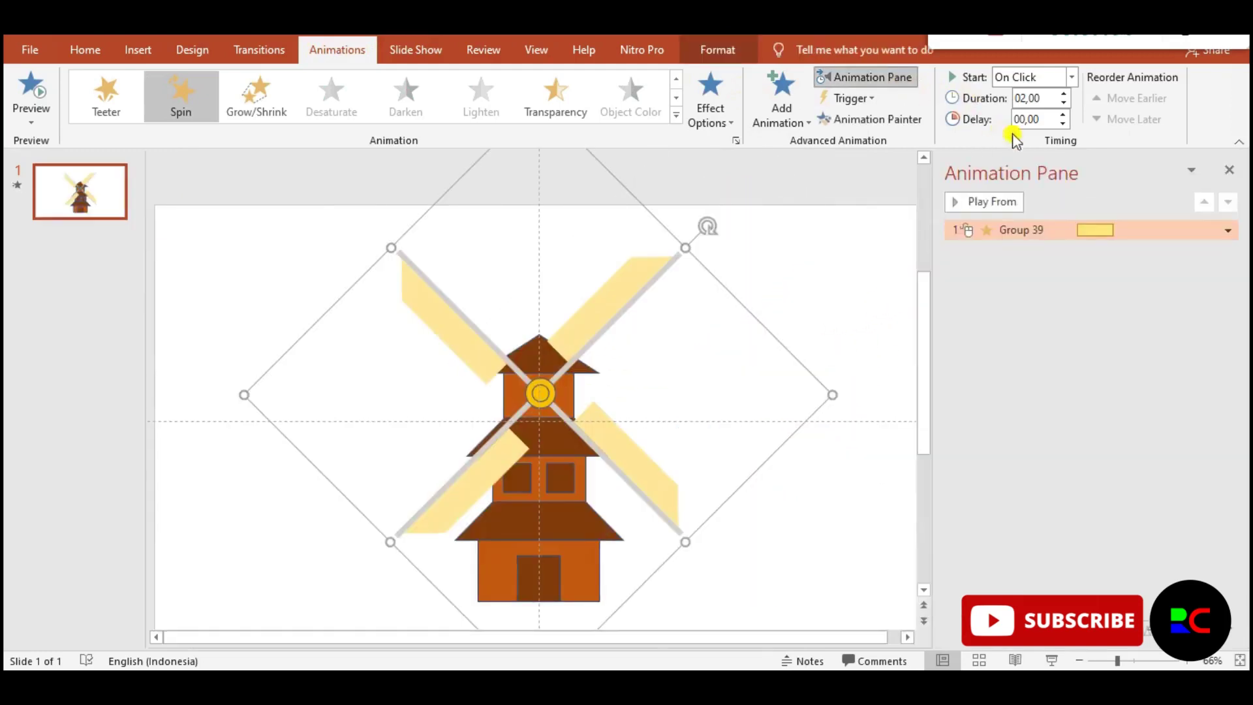
double_click(1082, 240)
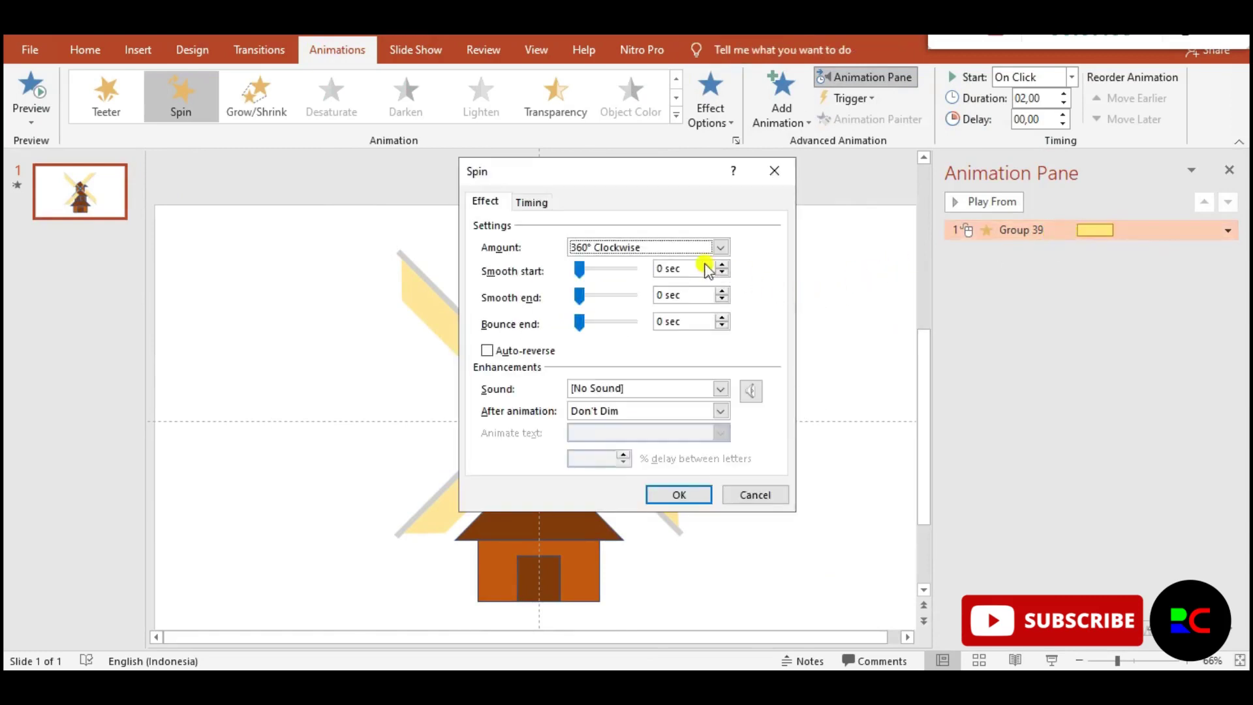
click(531, 202)
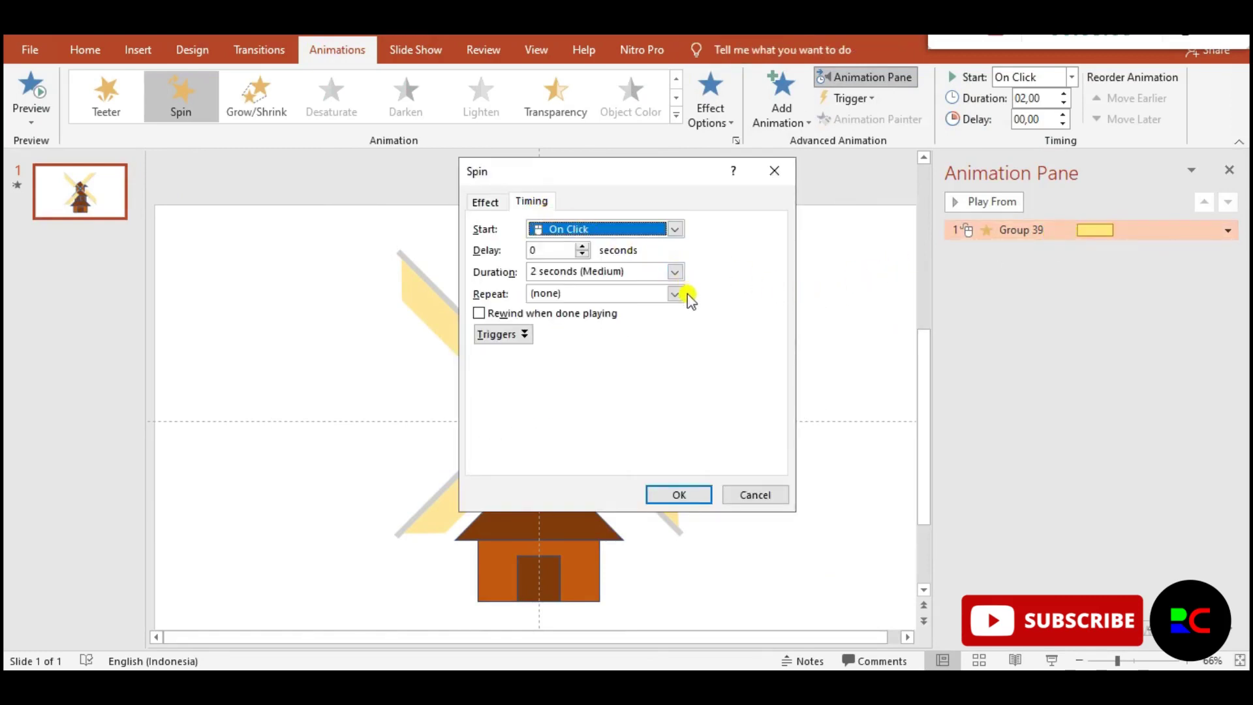
click(675, 272)
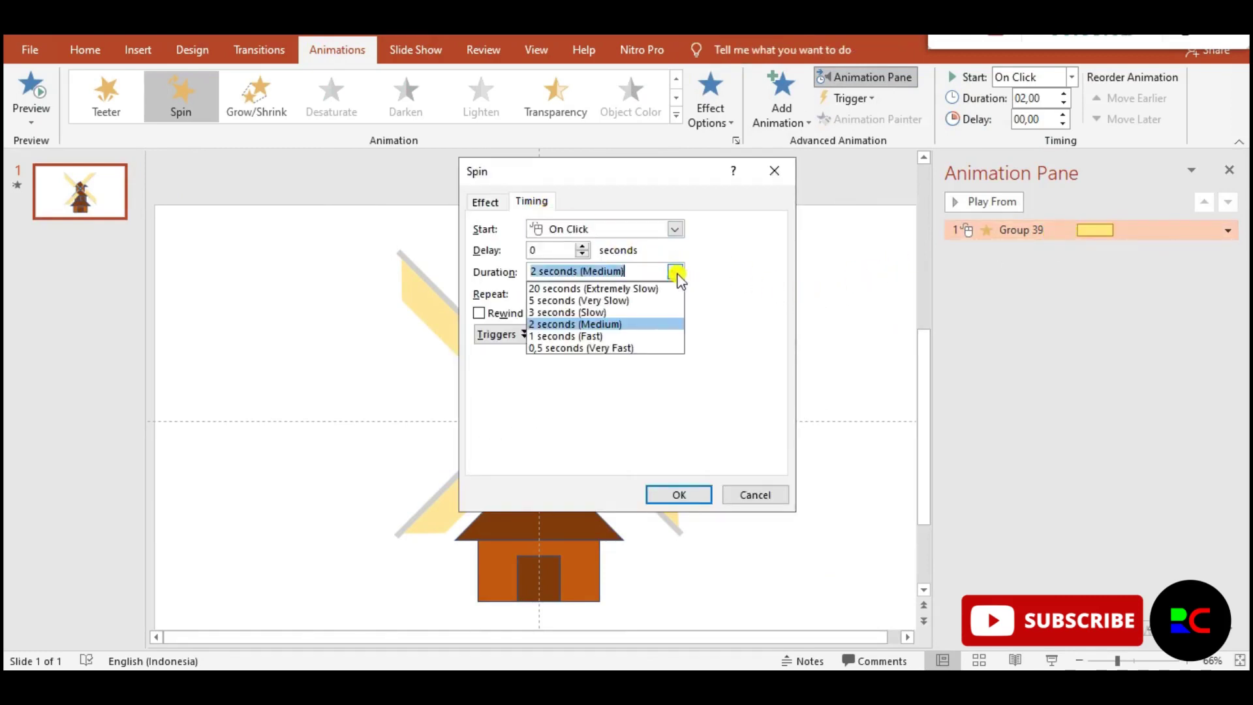
click(634, 313)
click(675, 293)
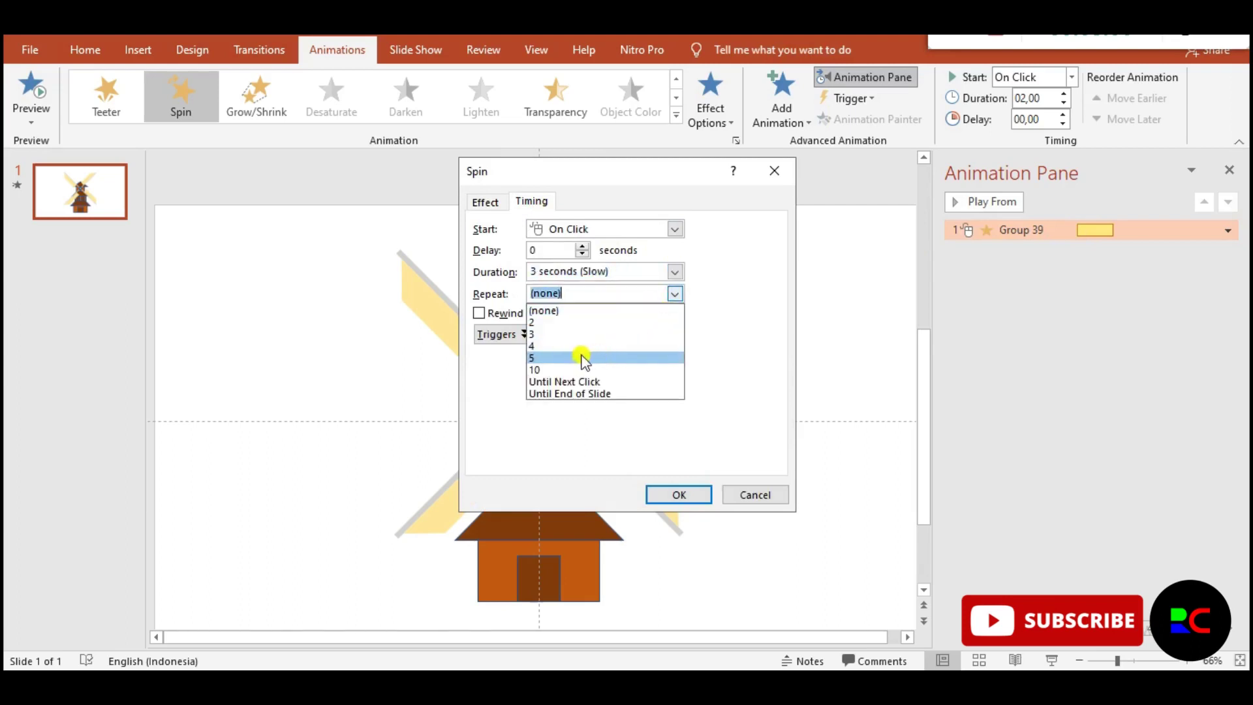
click(550, 347)
click(669, 492)
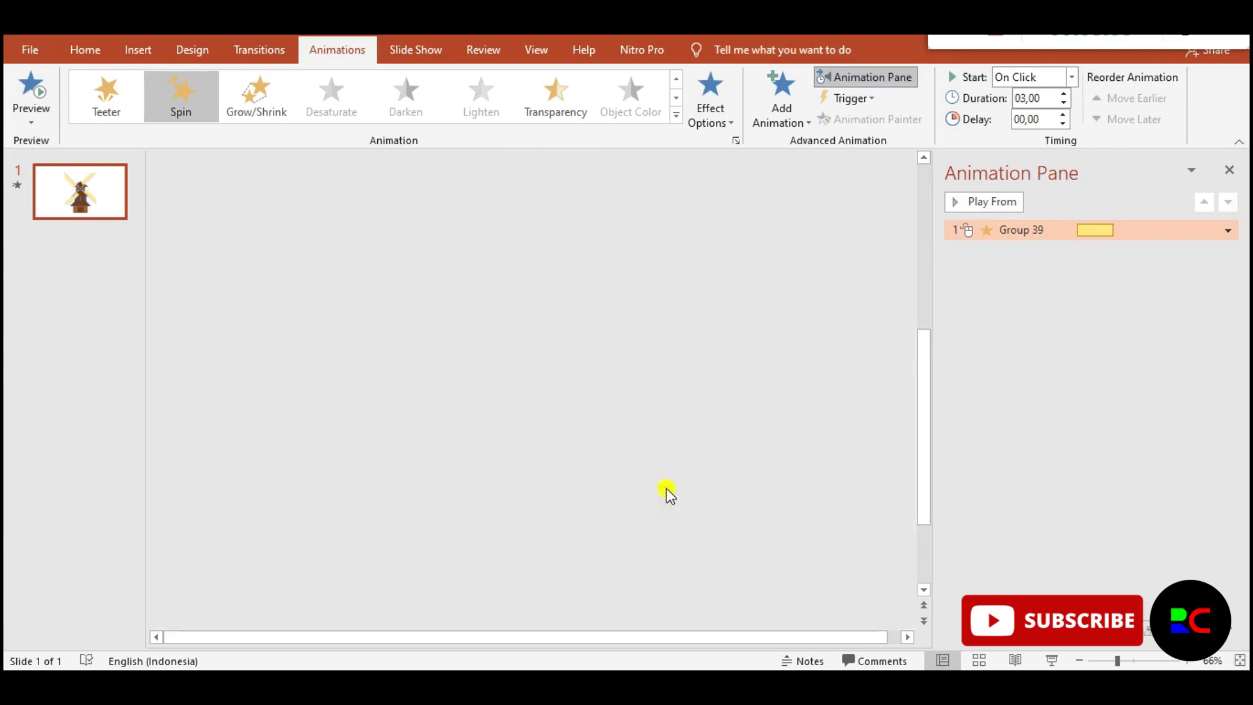
click(769, 405)
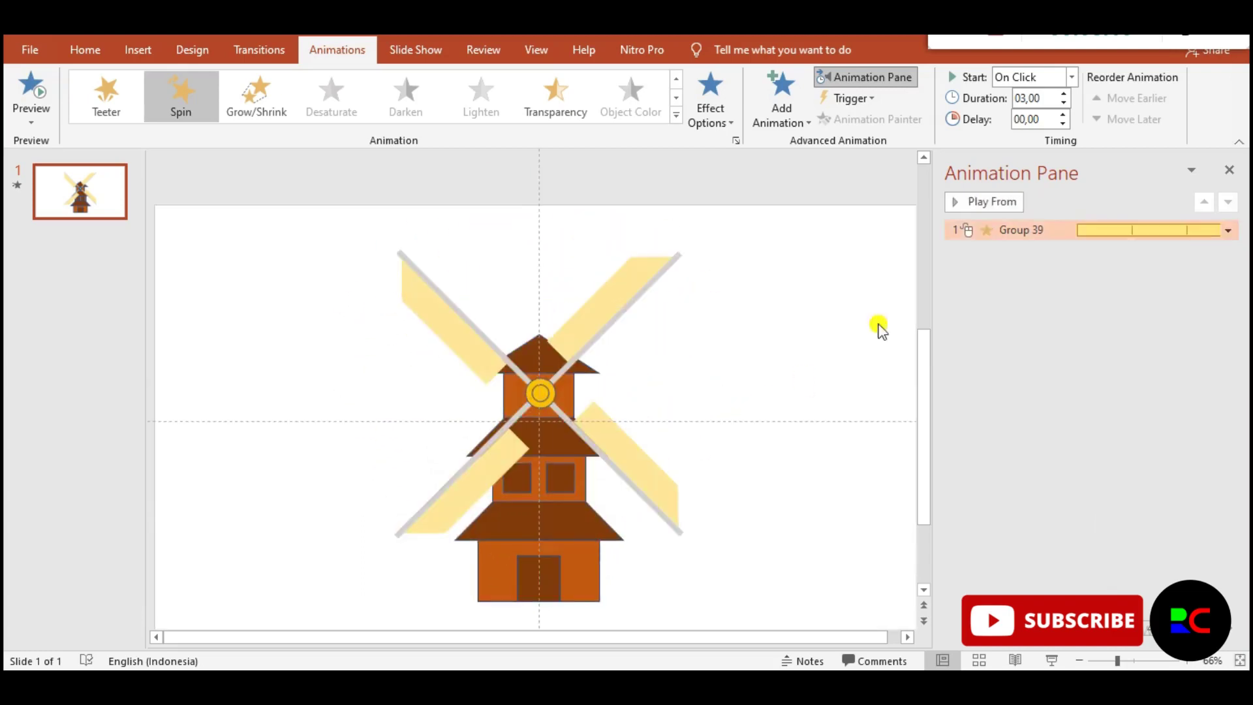
click(986, 202)
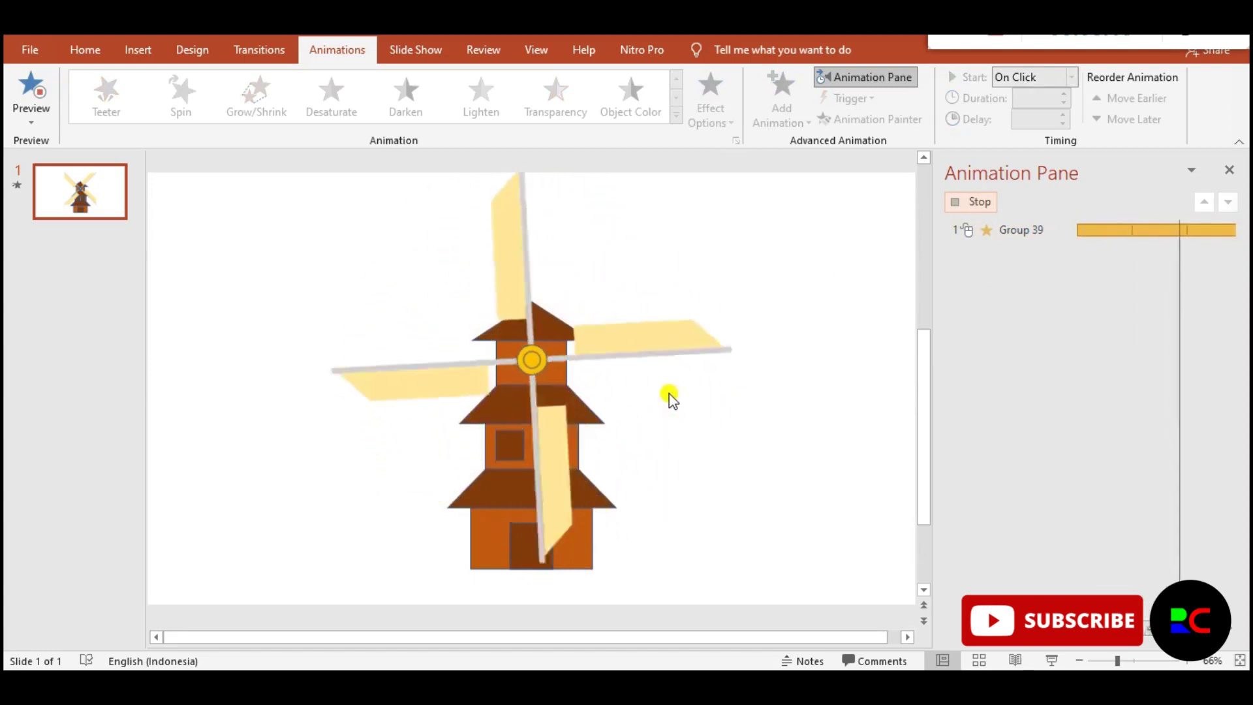
click(540, 393)
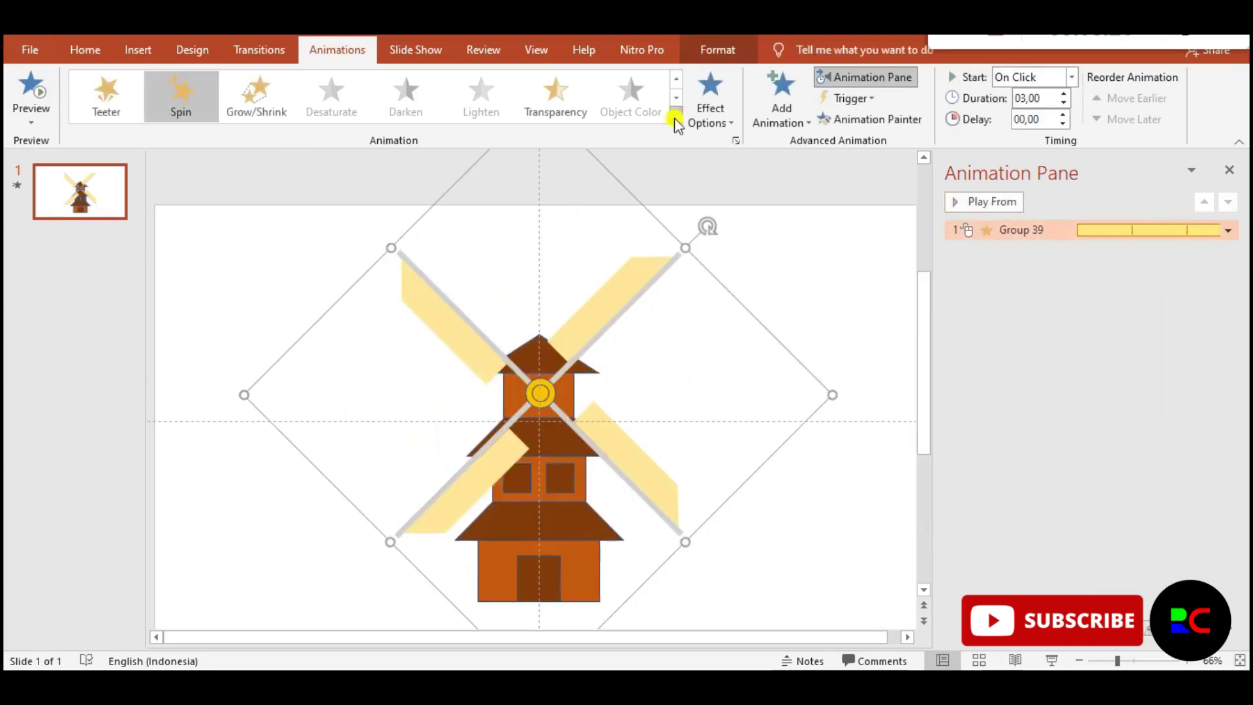
click(707, 109)
click(742, 203)
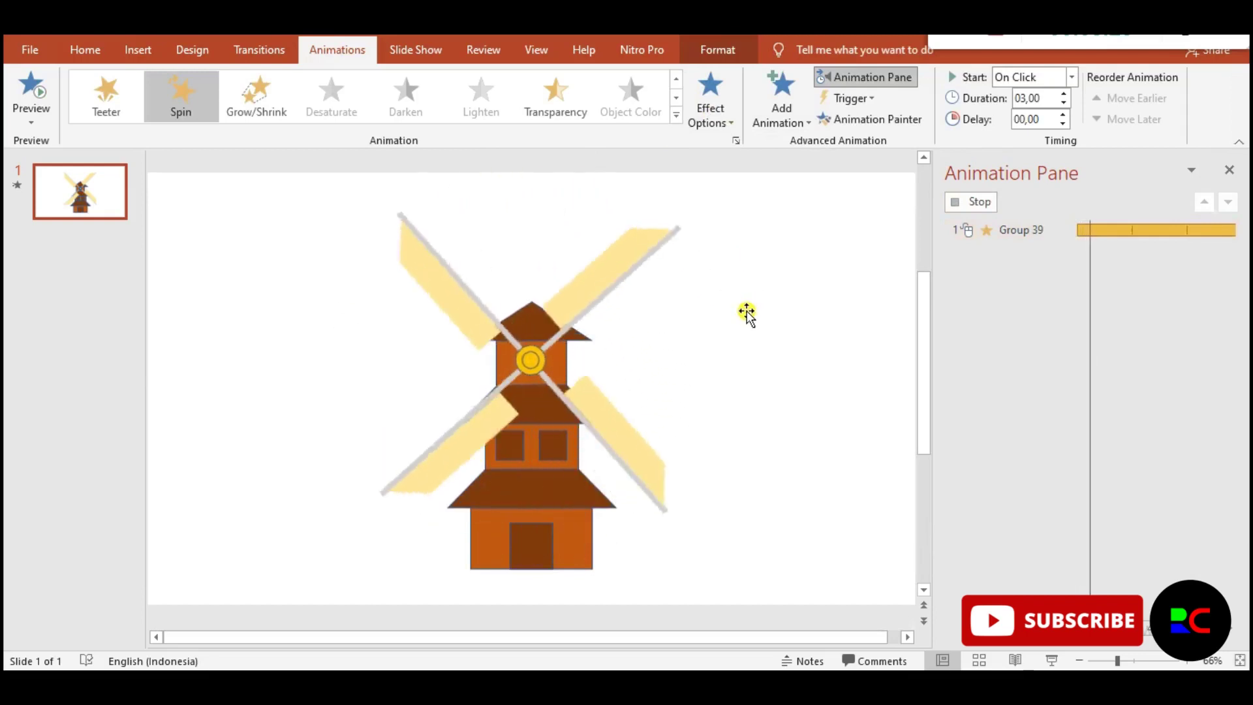